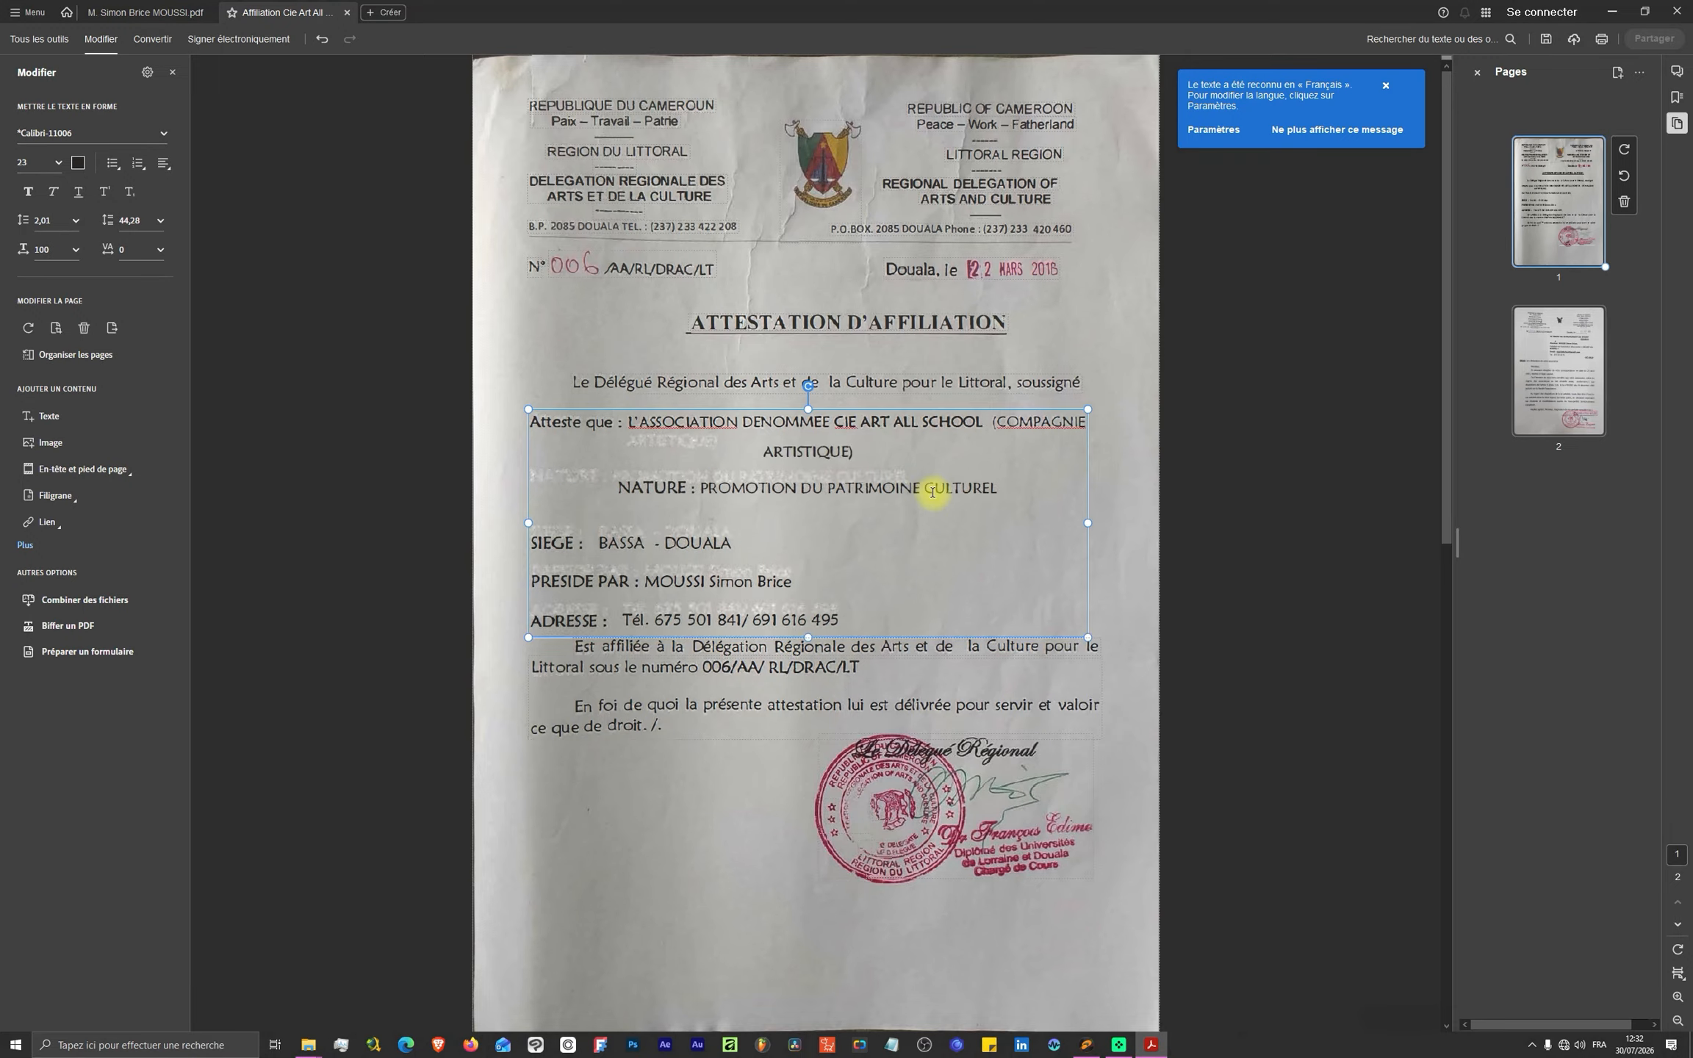
# - Append "c'est facile :) même pour insérer une image" to the end of the last body paragraph on page 2
pyautogui.scroll(-2, 793, 750)
pyautogui.click(619, 829)
pyautogui.write("c'est facile :)")
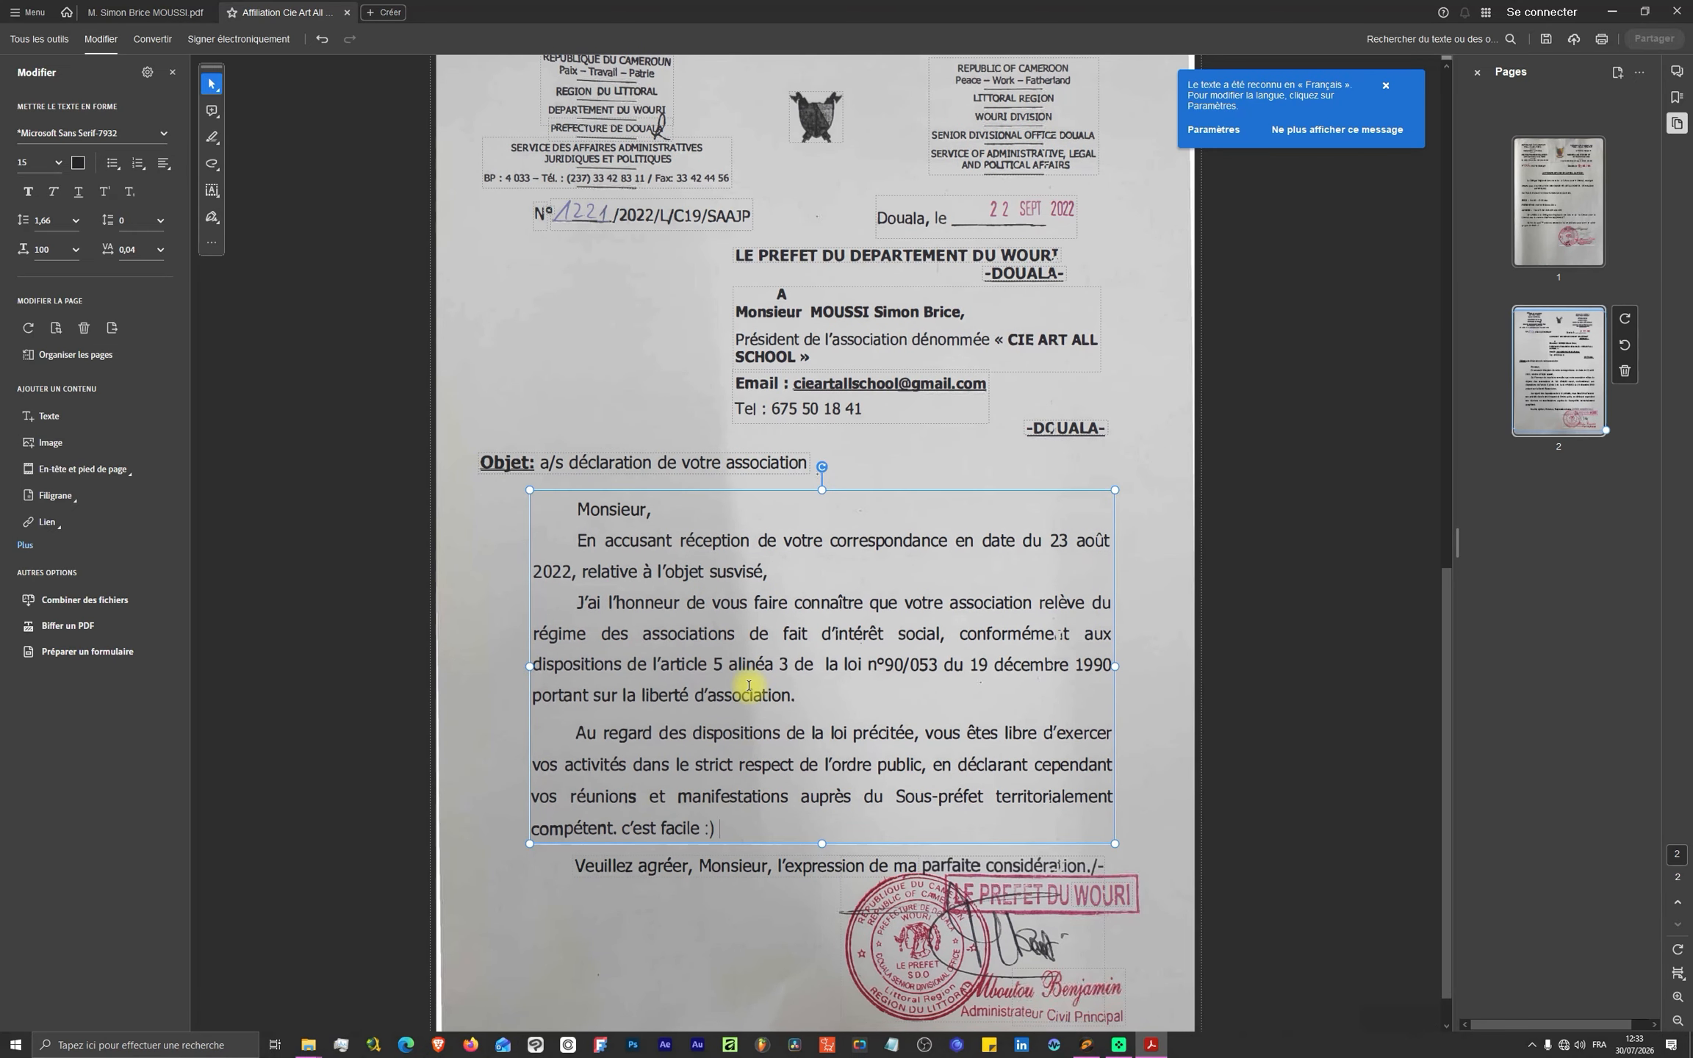
pyautogui.write(' même pour insérer une image')
# - Insert the photo of the couple on page 2, scale it down and place it beneath the closing sentence, beside the stamp
pyautogui.click(50, 443)
pyautogui.click(408, 200)
pyautogui.doubleClick(439, 462)
pyautogui.click(873, 434)
pyautogui.moveTo(1134, 688); pyautogui.dragTo(798, 635)
pyautogui.moveTo(1234, 382); pyautogui.dragTo(728, 887)
pyautogui.scroll(-1, 801, 896)
# - Save the edited document as a PDF named Test 02 in the Tuto Acrobat folder
pyautogui.hotkey('ctrl', 'shift', 's')
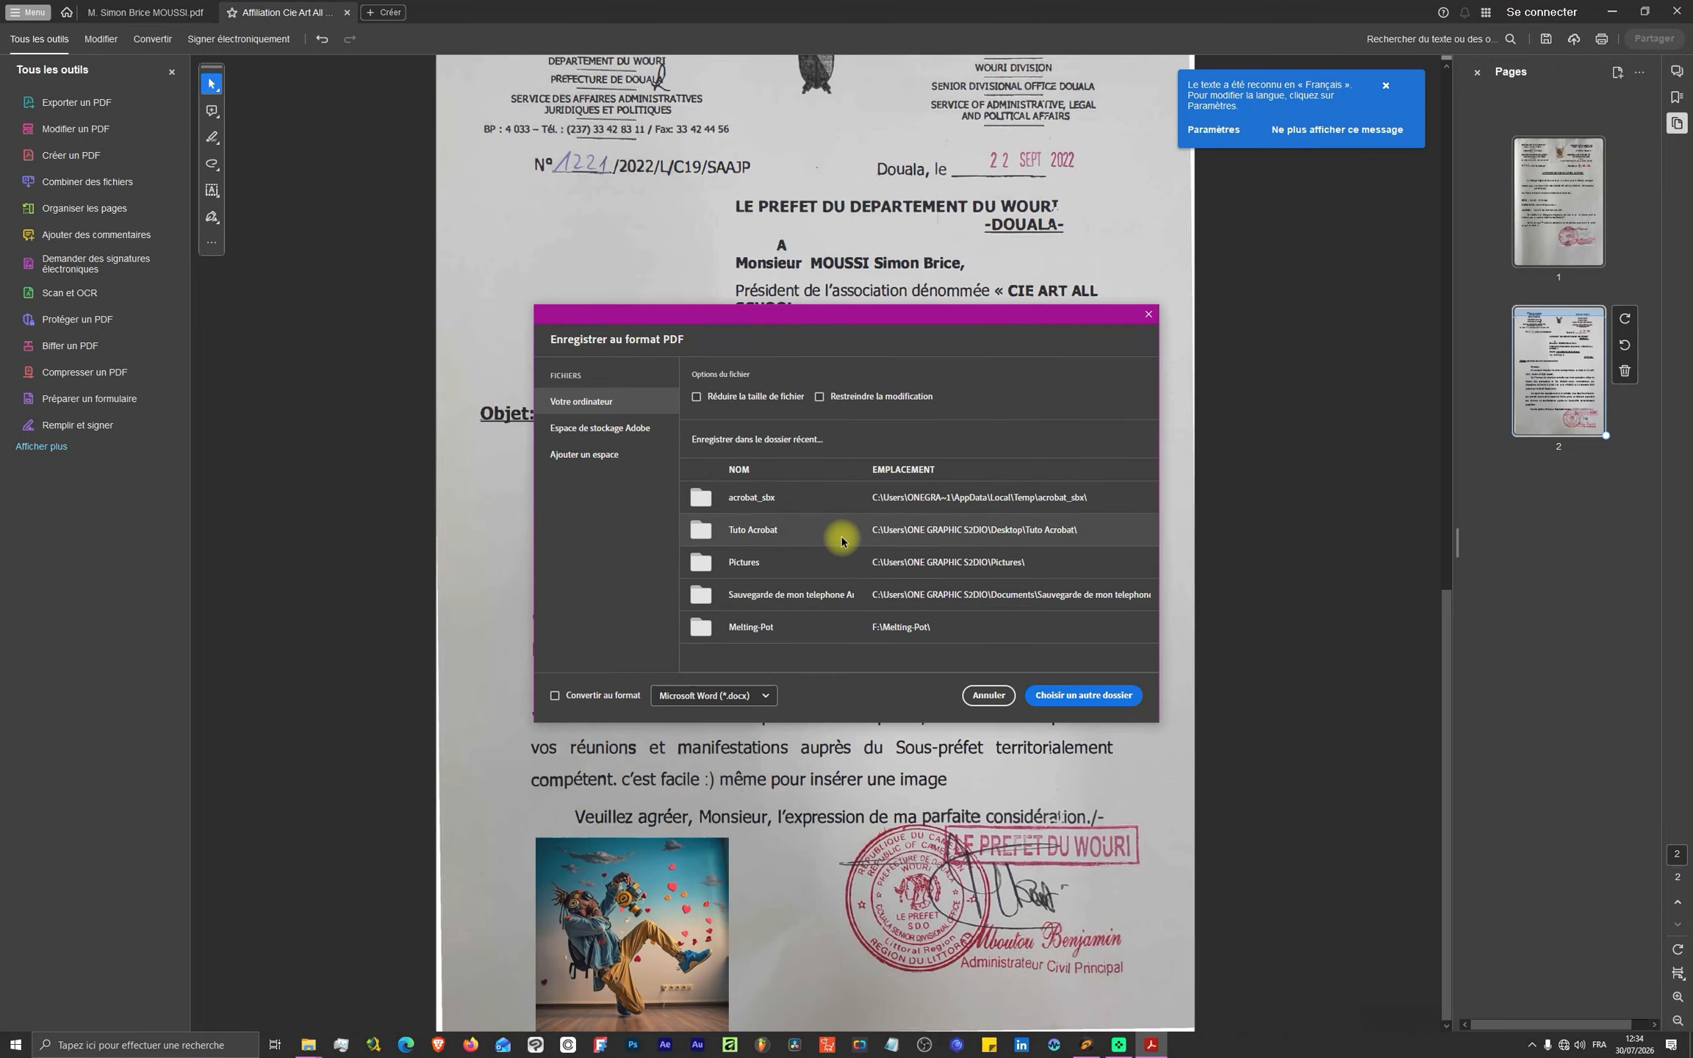
pyautogui.click(892, 530)
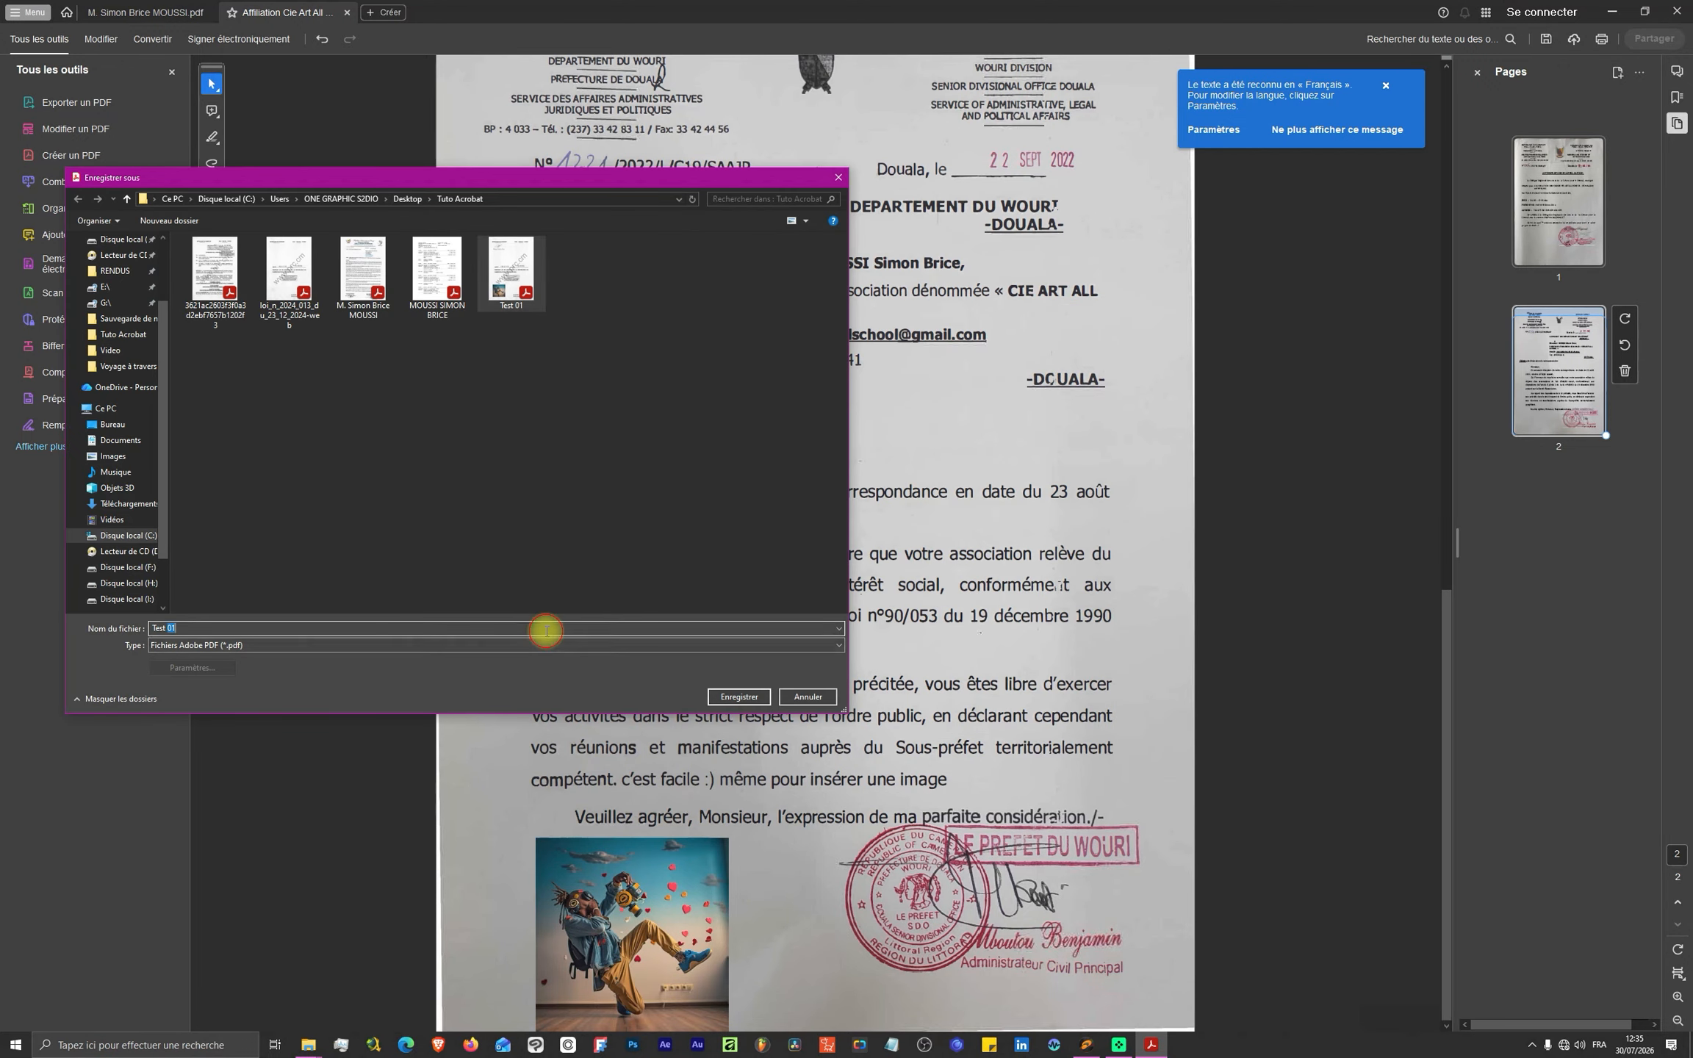
pyautogui.press('Return')
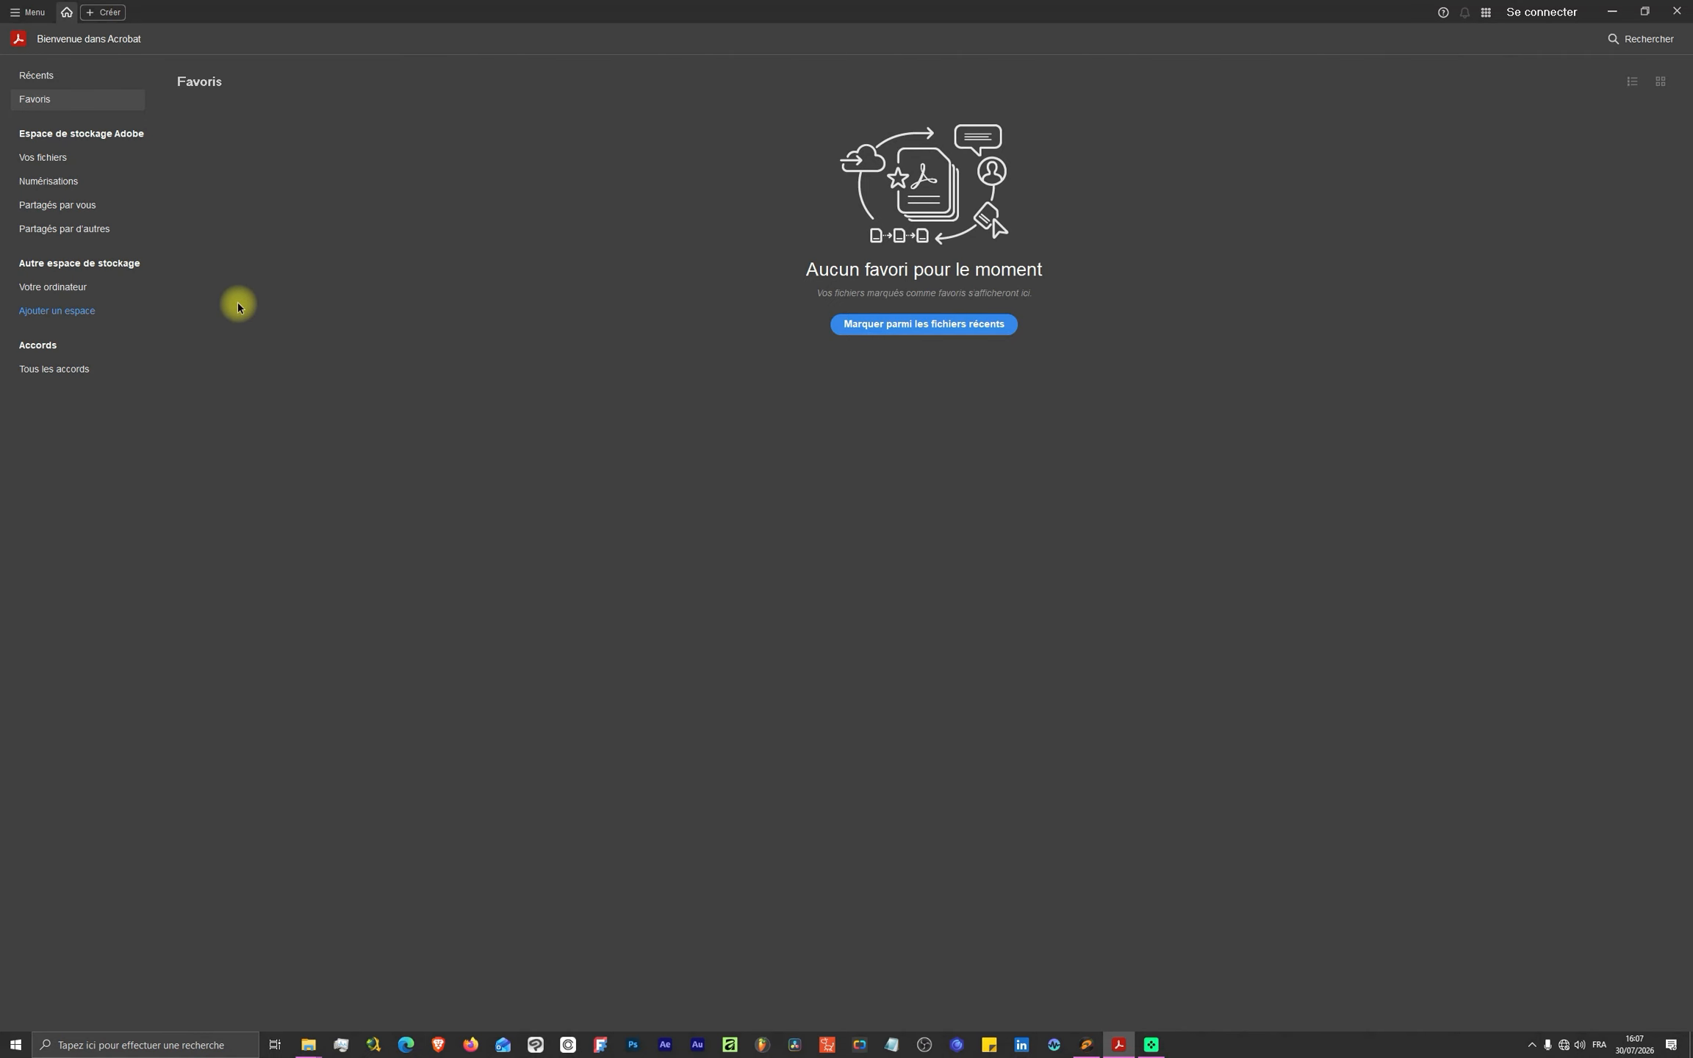
# - Open Achat pour DJ ONE237 from the recent files and skim its pages
pyautogui.click(33, 76)
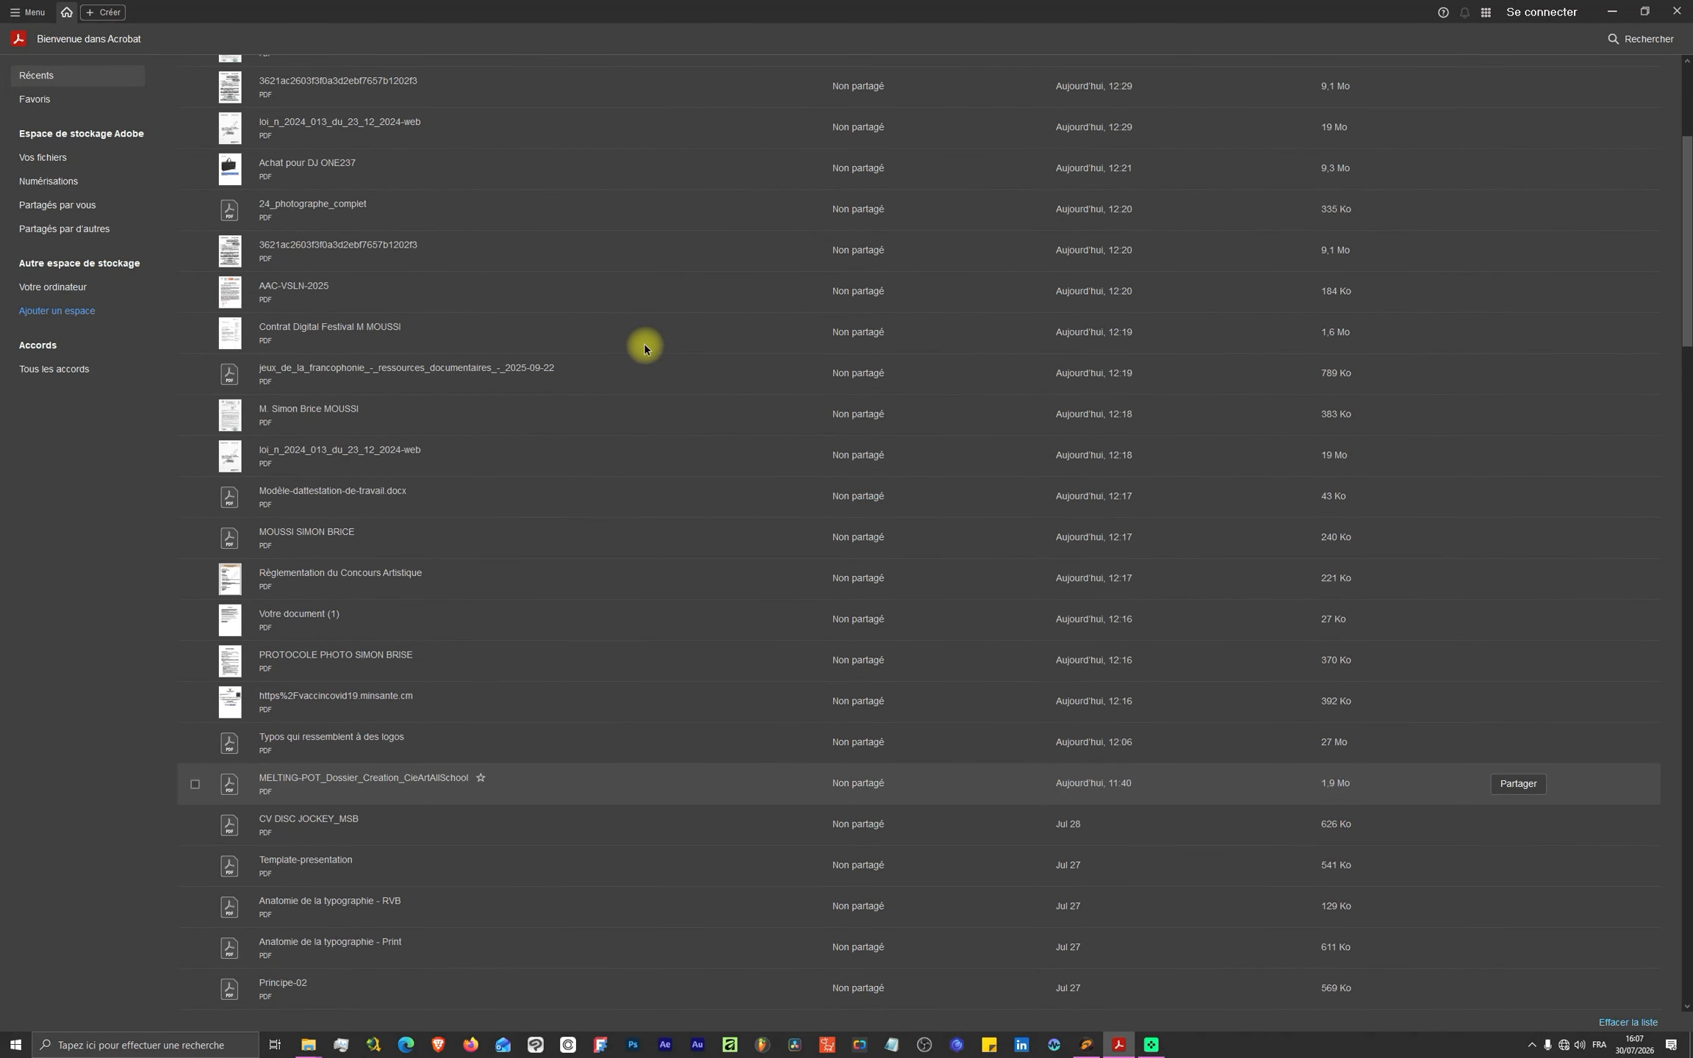
pyautogui.scroll(-3, 644, 347)
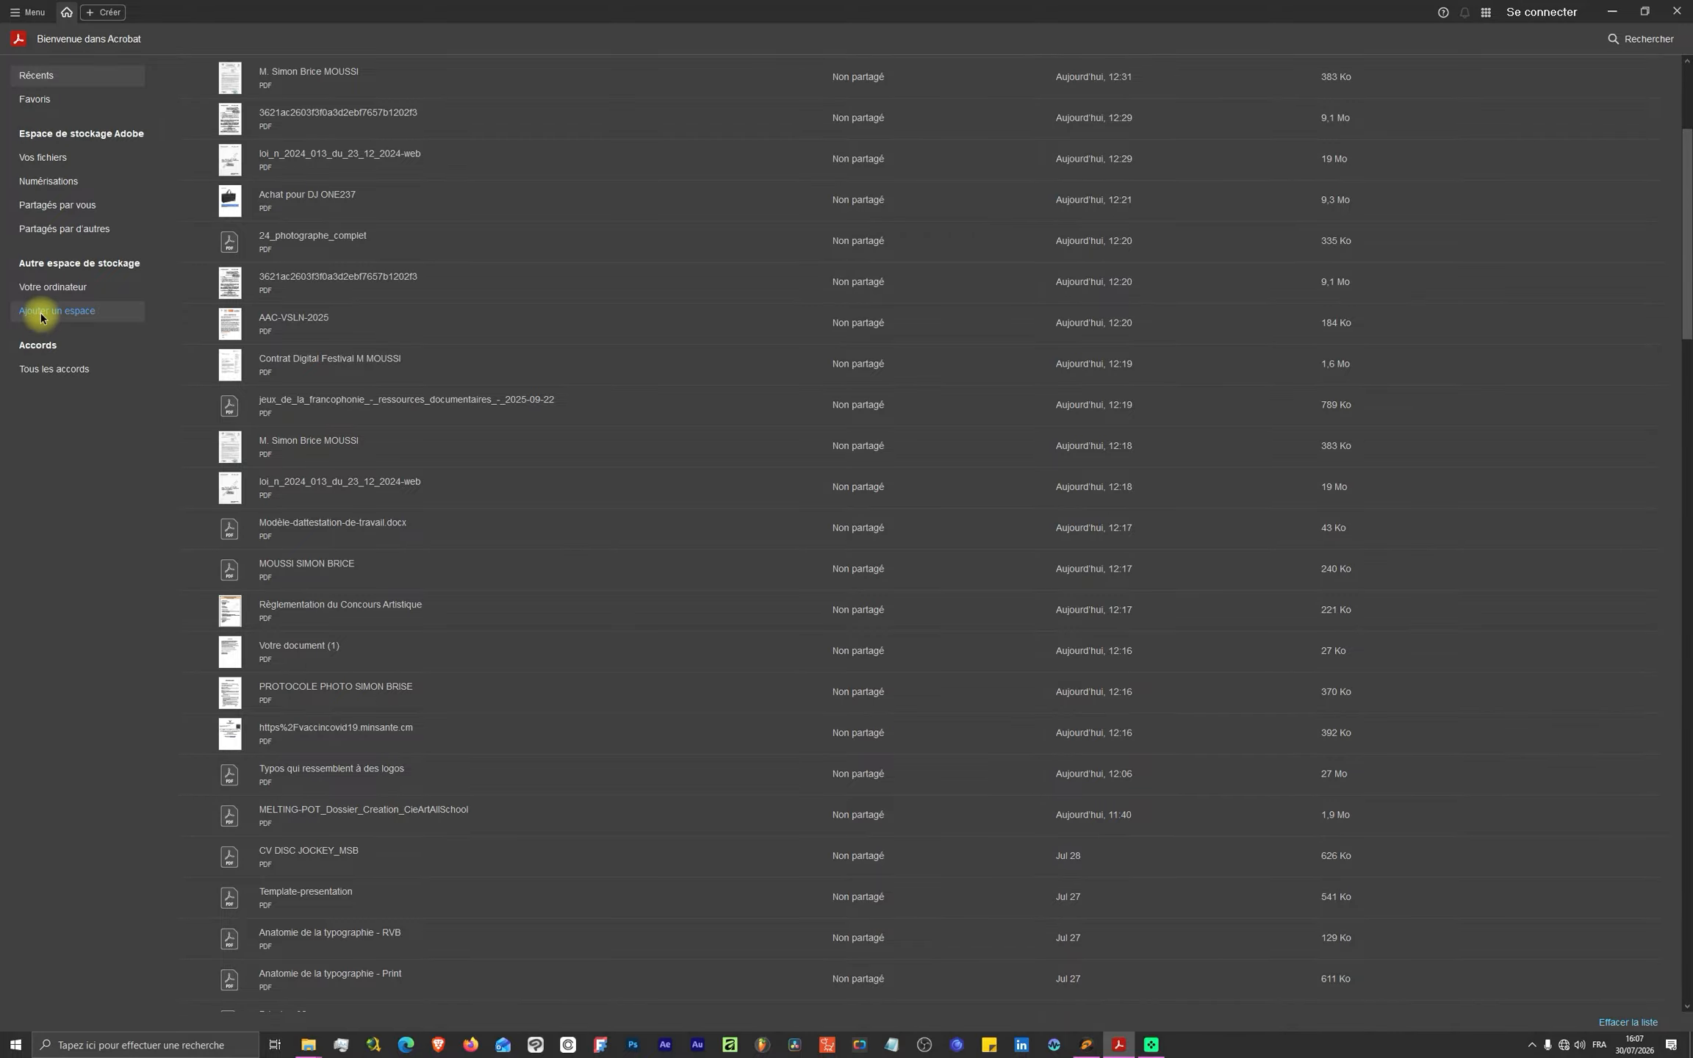
pyautogui.scroll(4, 480, 280)
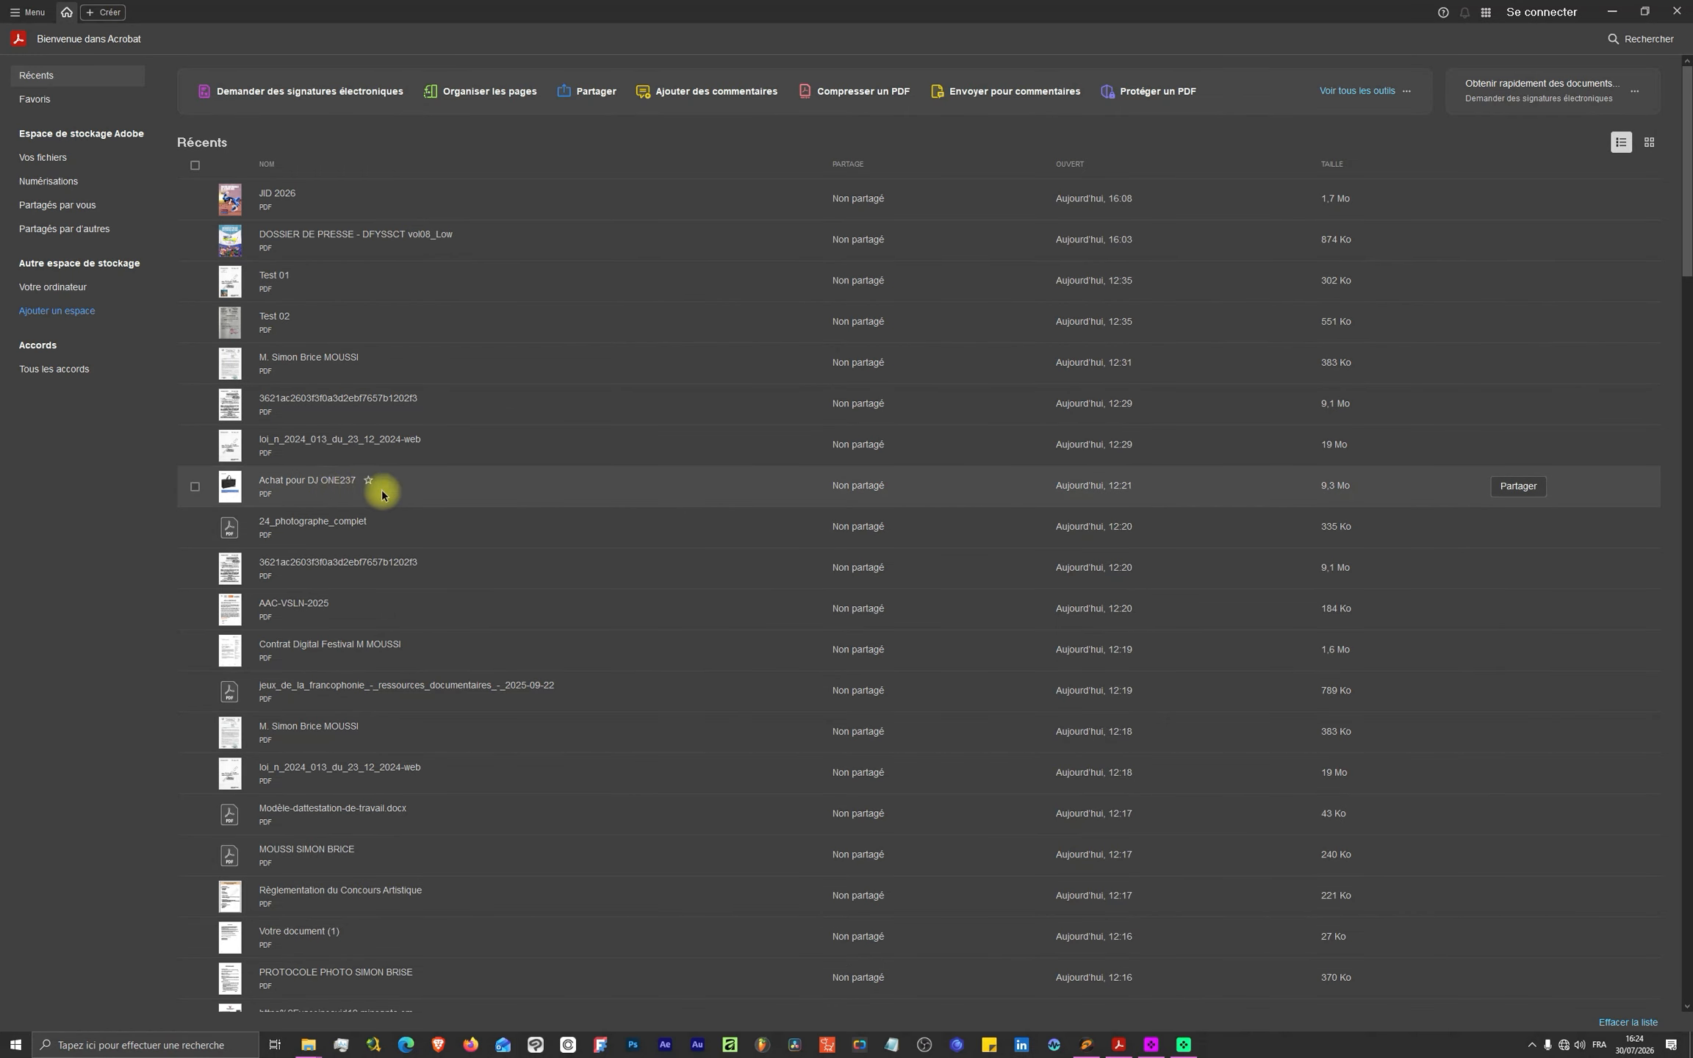
pyautogui.click(360, 494)
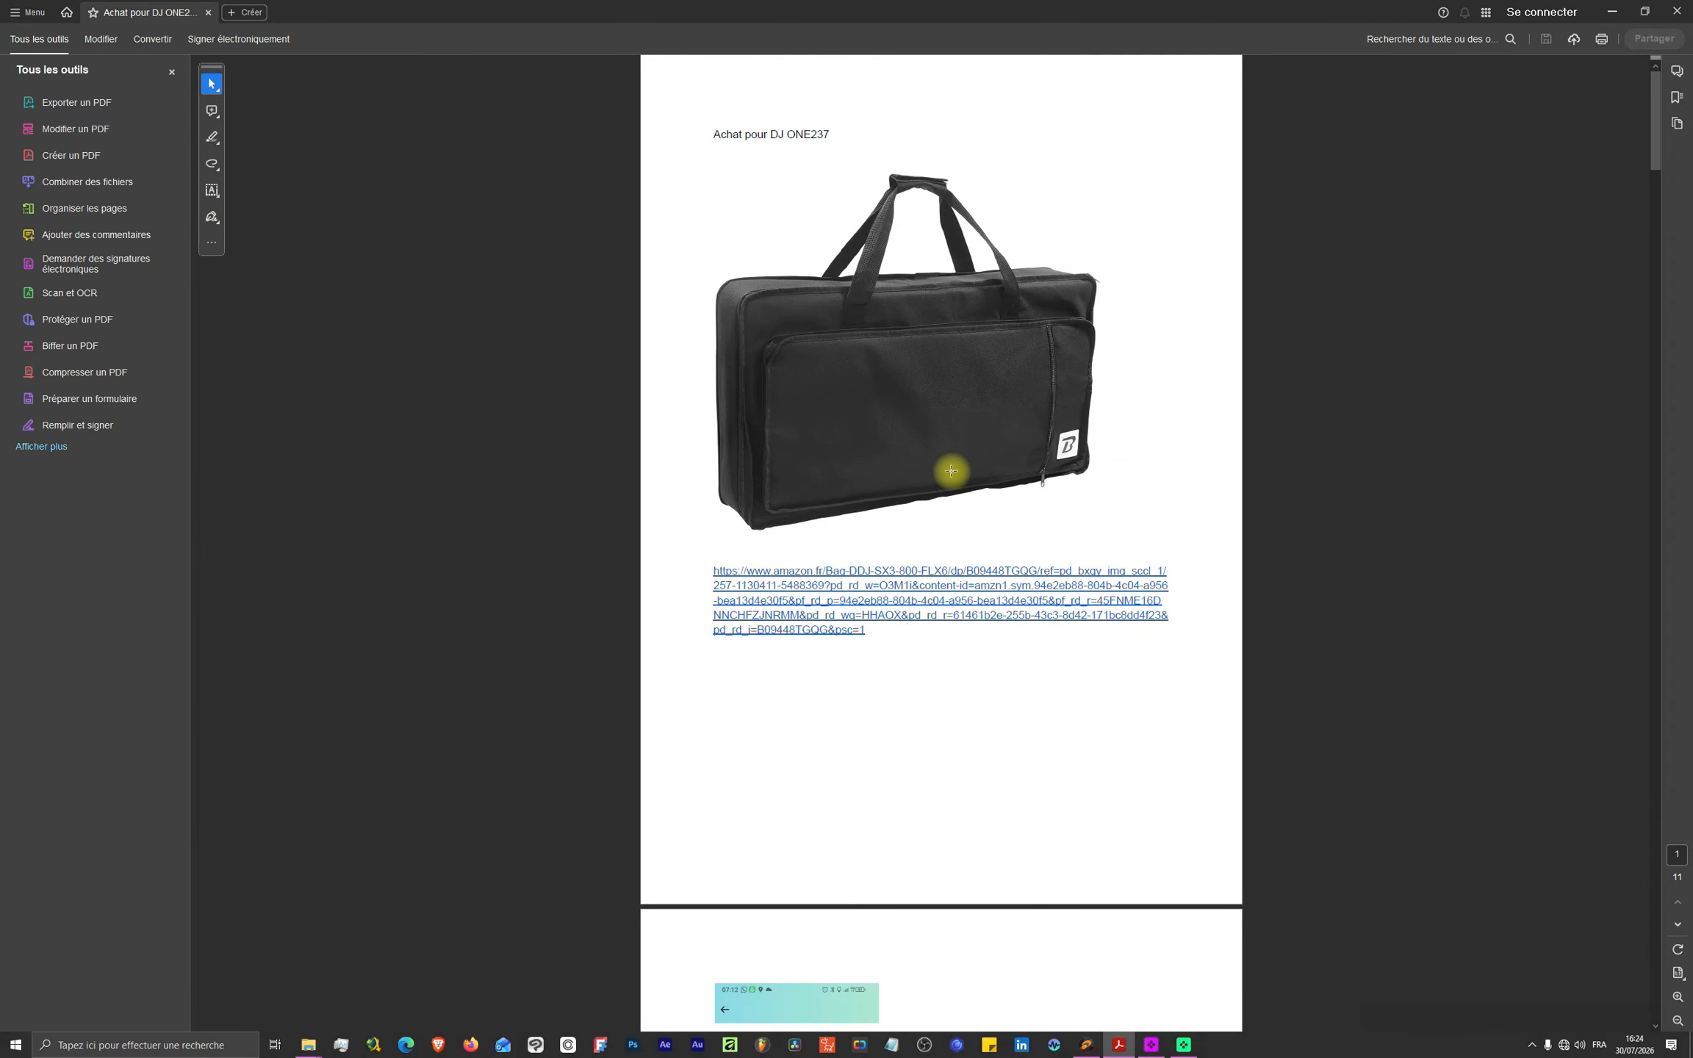
pyautogui.scroll(-5, 949, 470)
pyautogui.scroll(5, 948, 469)
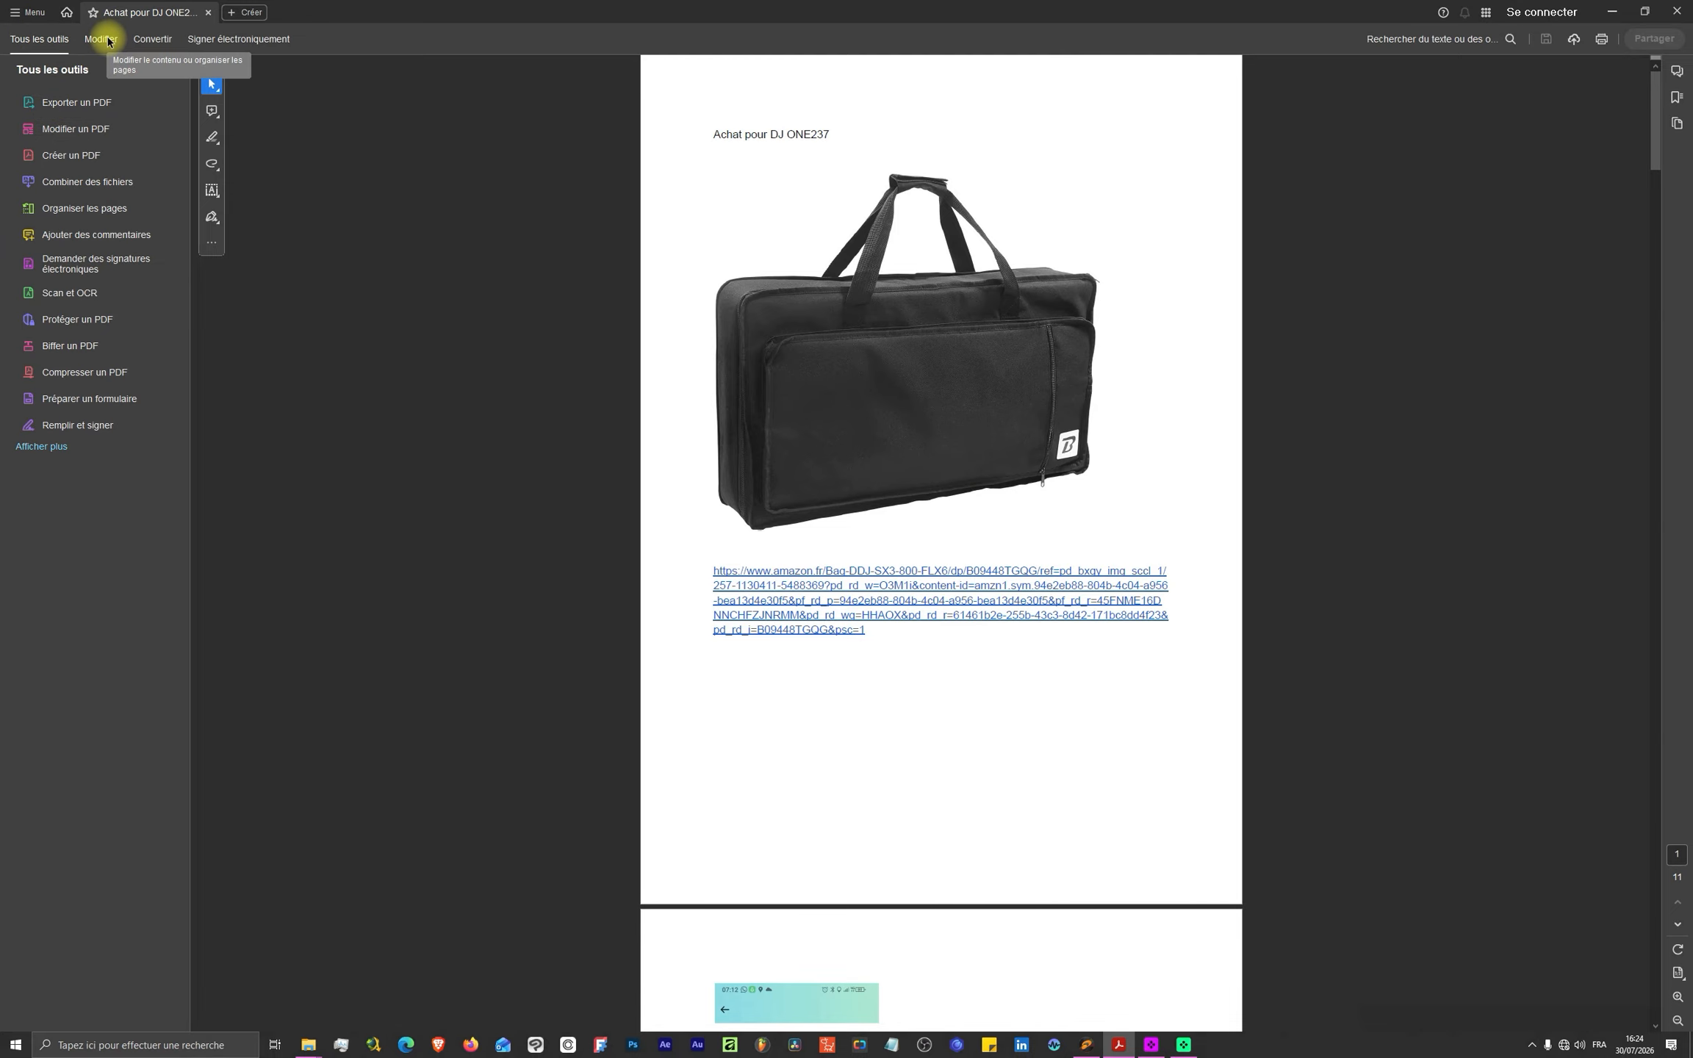
# - Look over the conversion and electronic signature options and open the search for text or tools
pyautogui.click(155, 41)
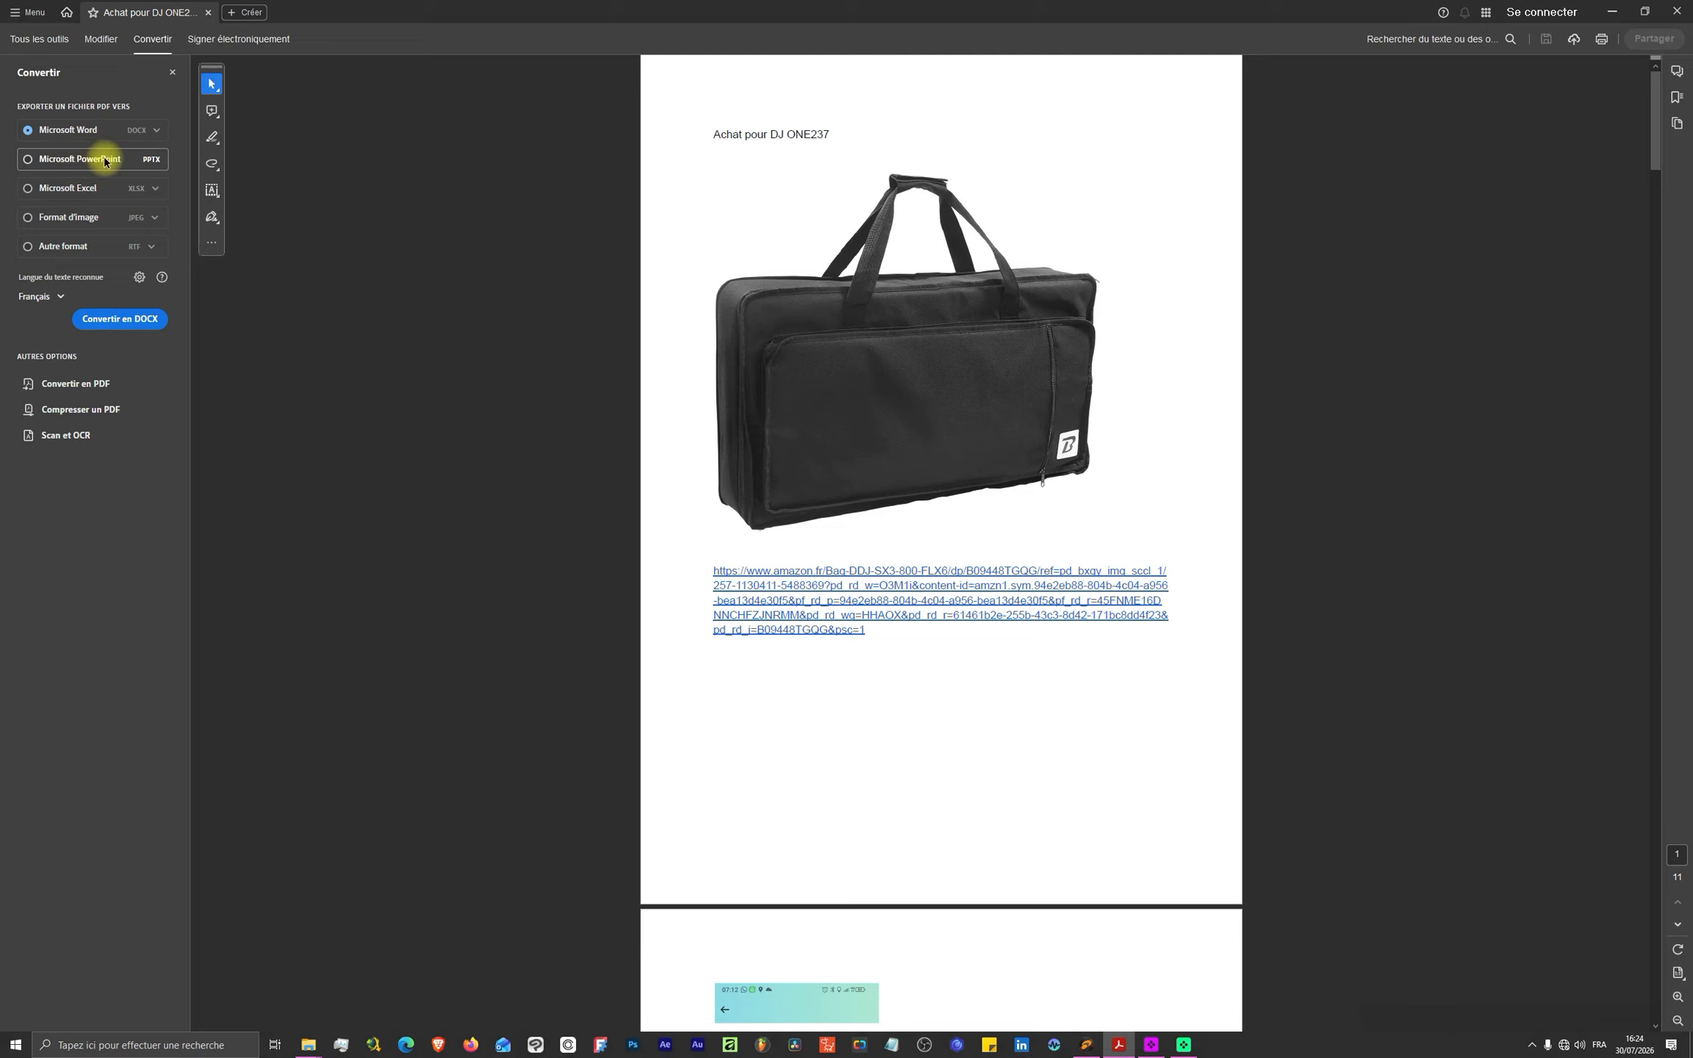
pyautogui.click(221, 41)
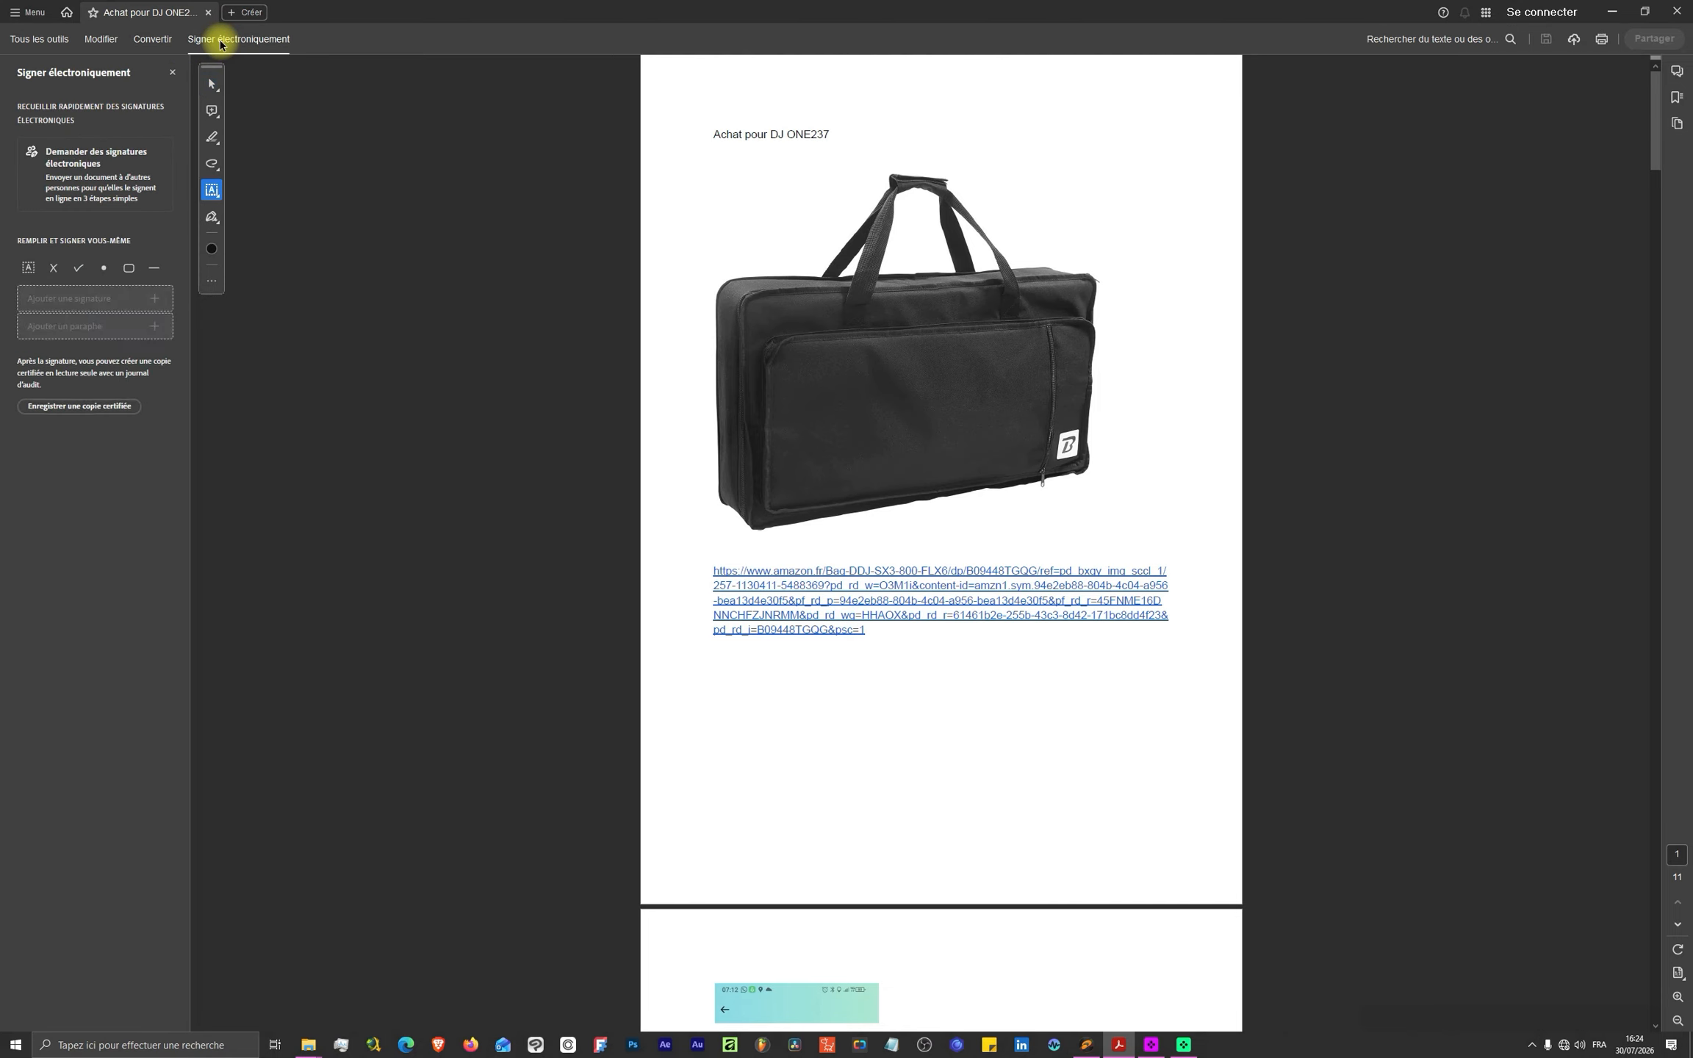
pyautogui.click(1512, 40)
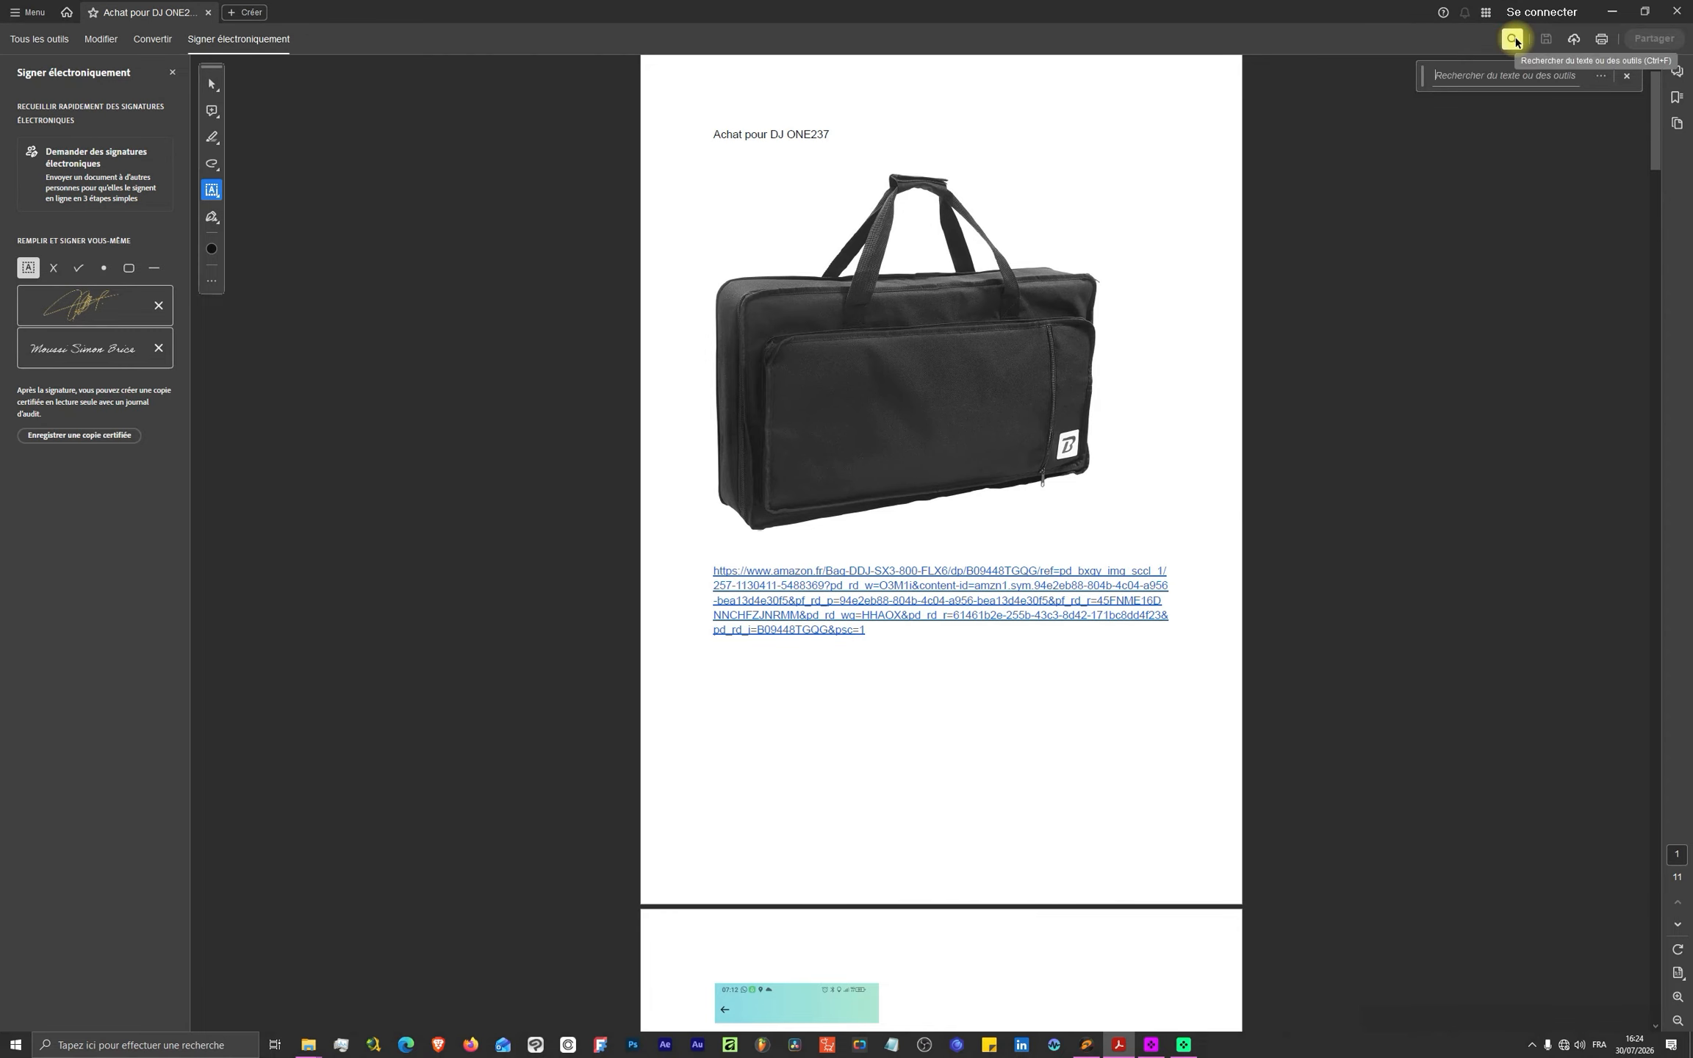
pyautogui.write('jid')
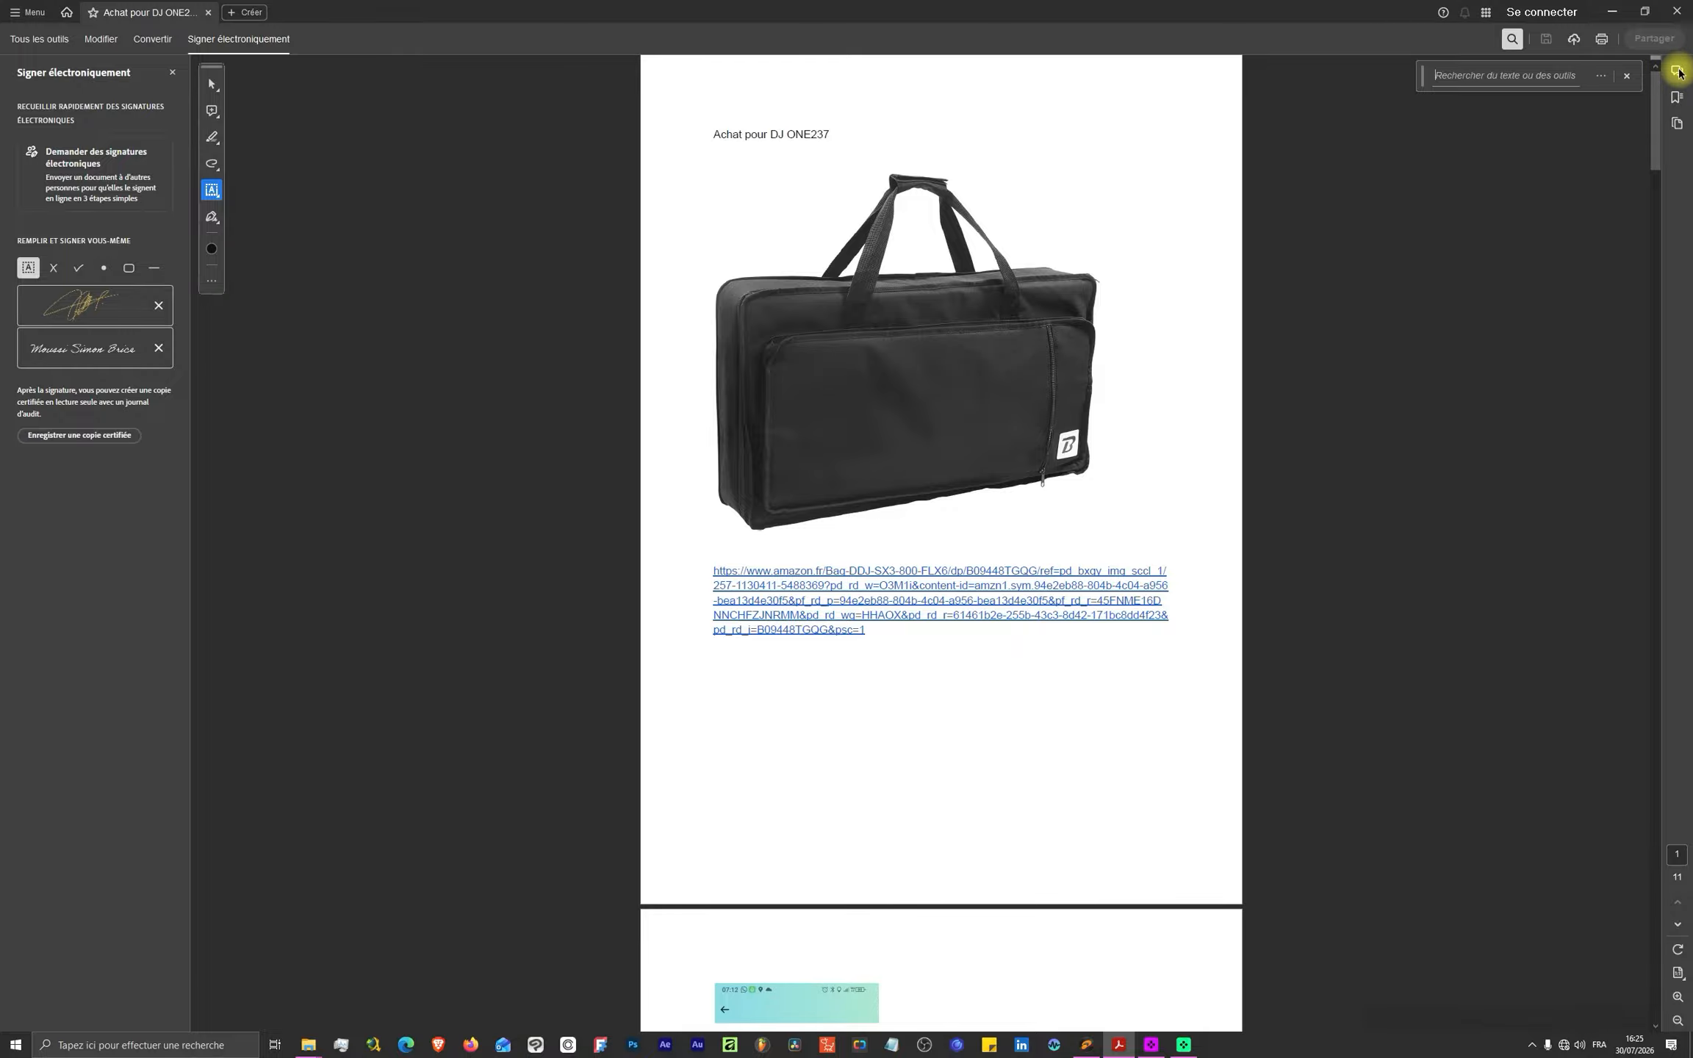
# - Review the document's comments, bookmarks and page thumbnails, going to page 2
pyautogui.click(1678, 71)
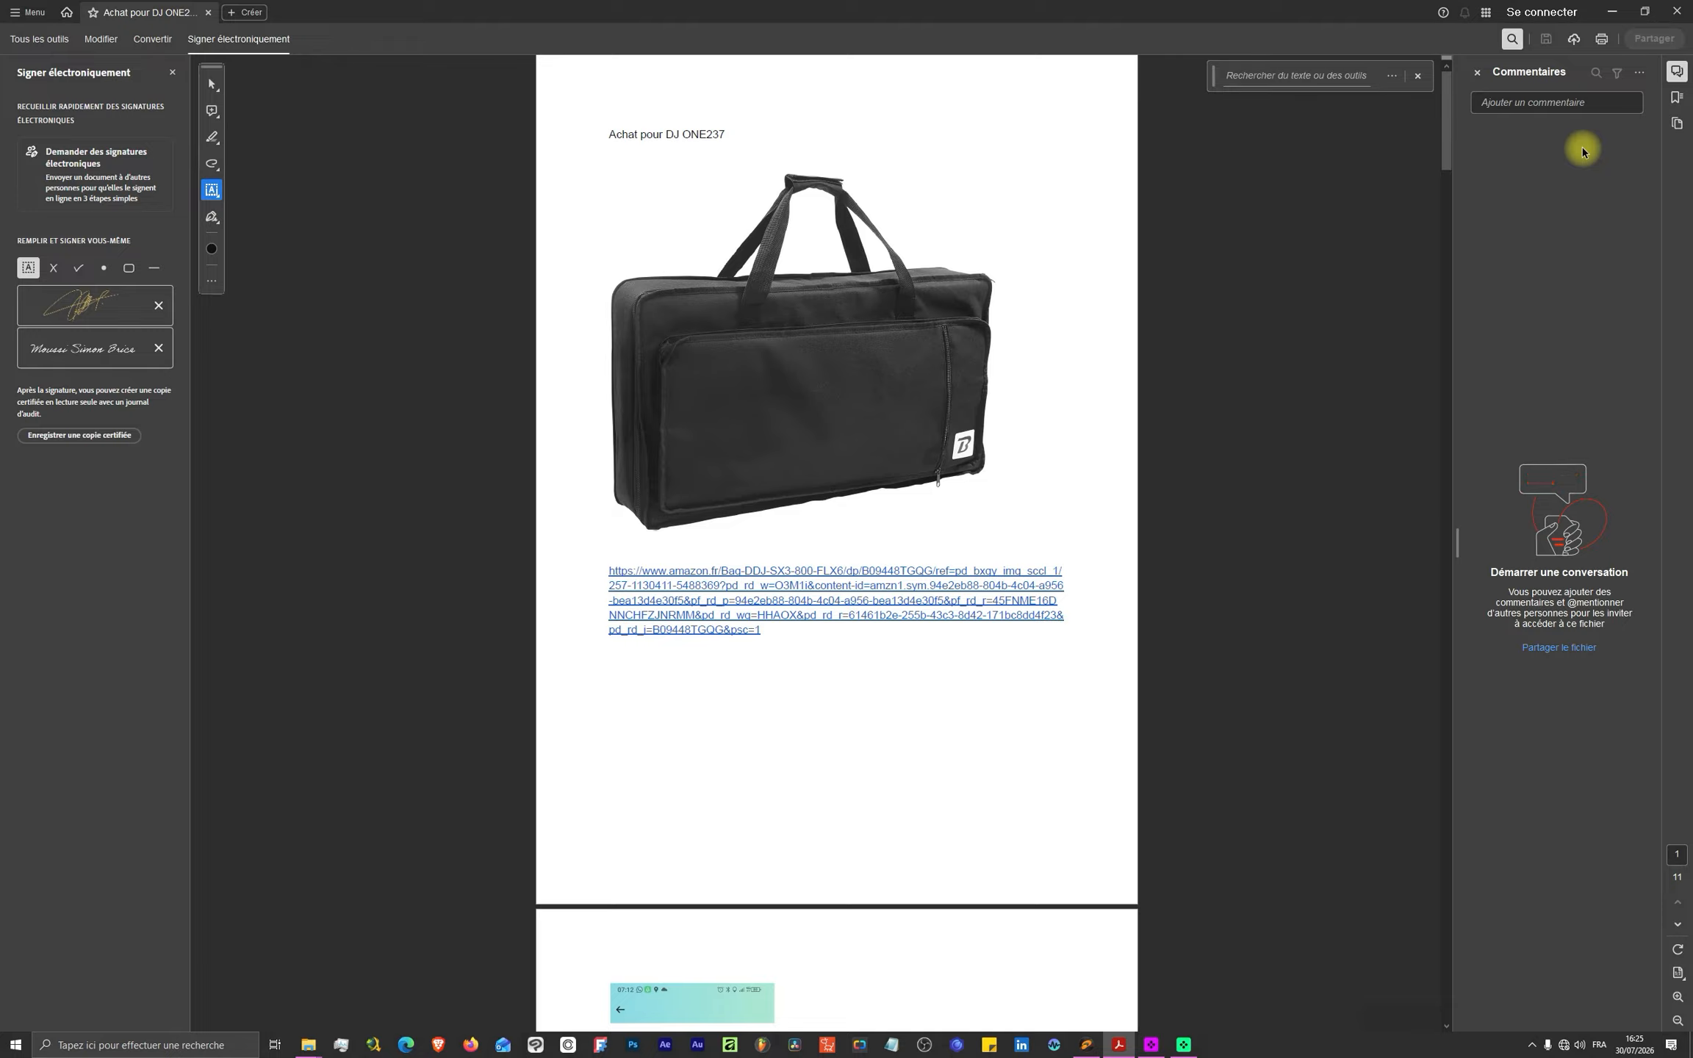
pyautogui.click(1678, 97)
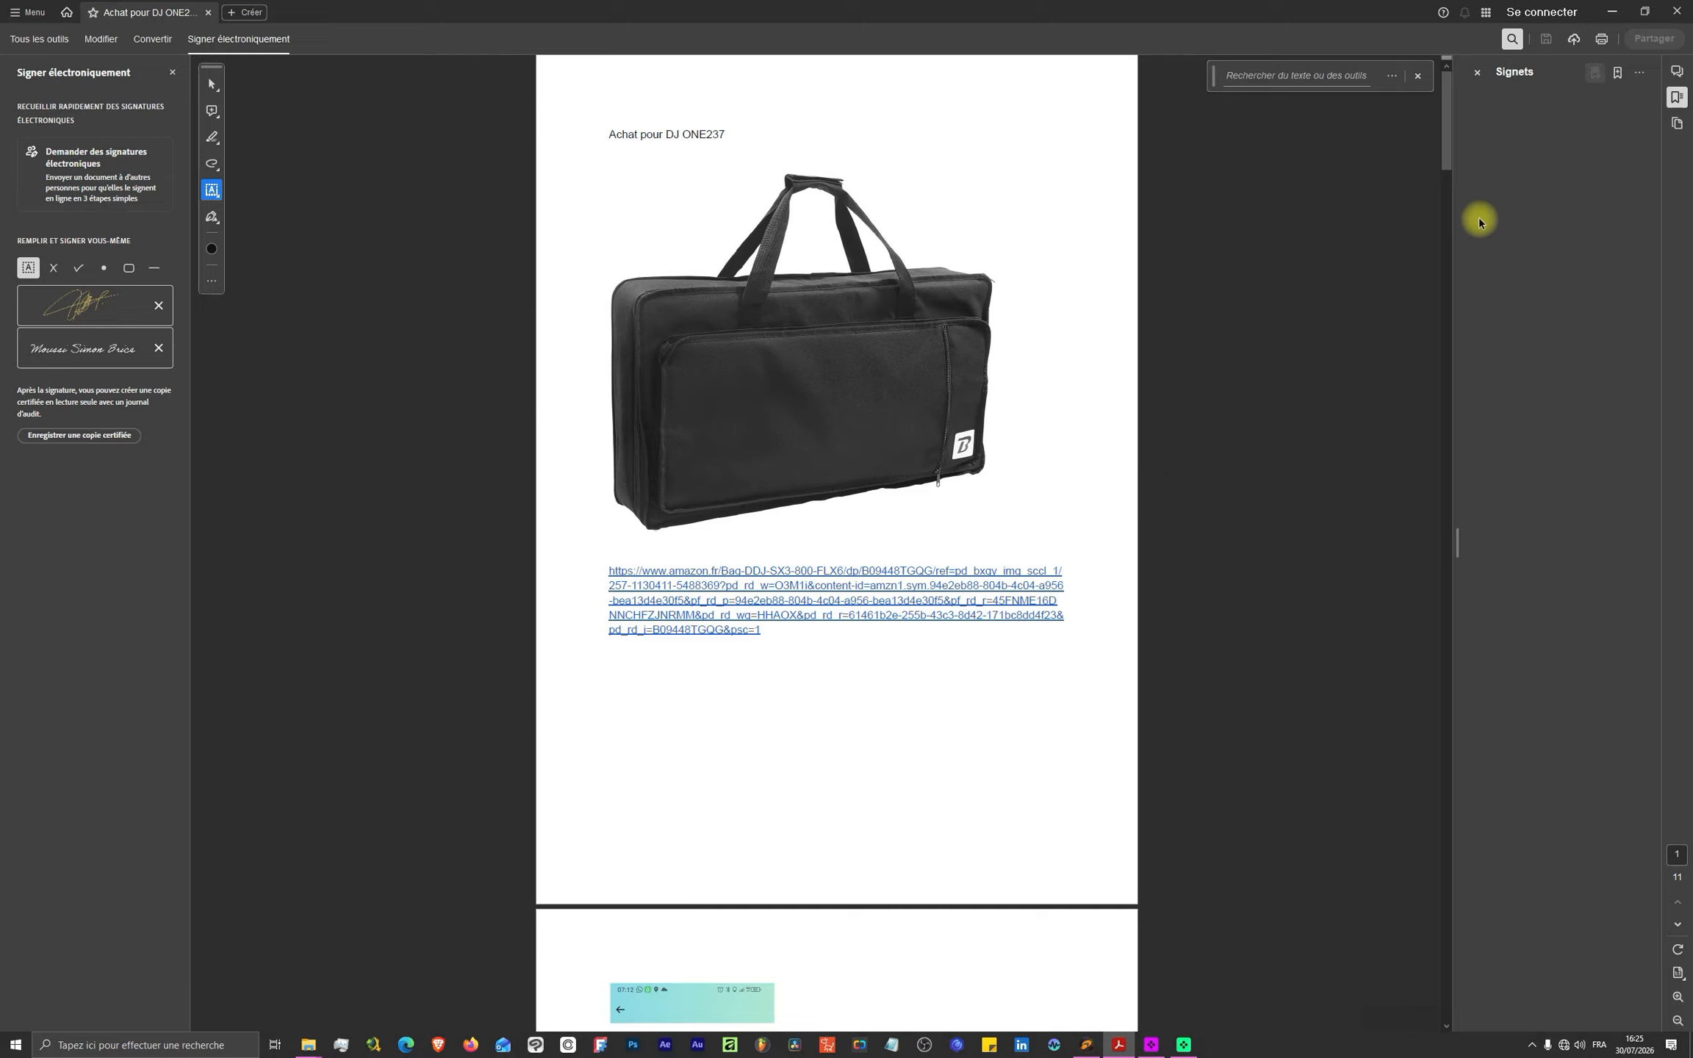
pyautogui.click(1678, 123)
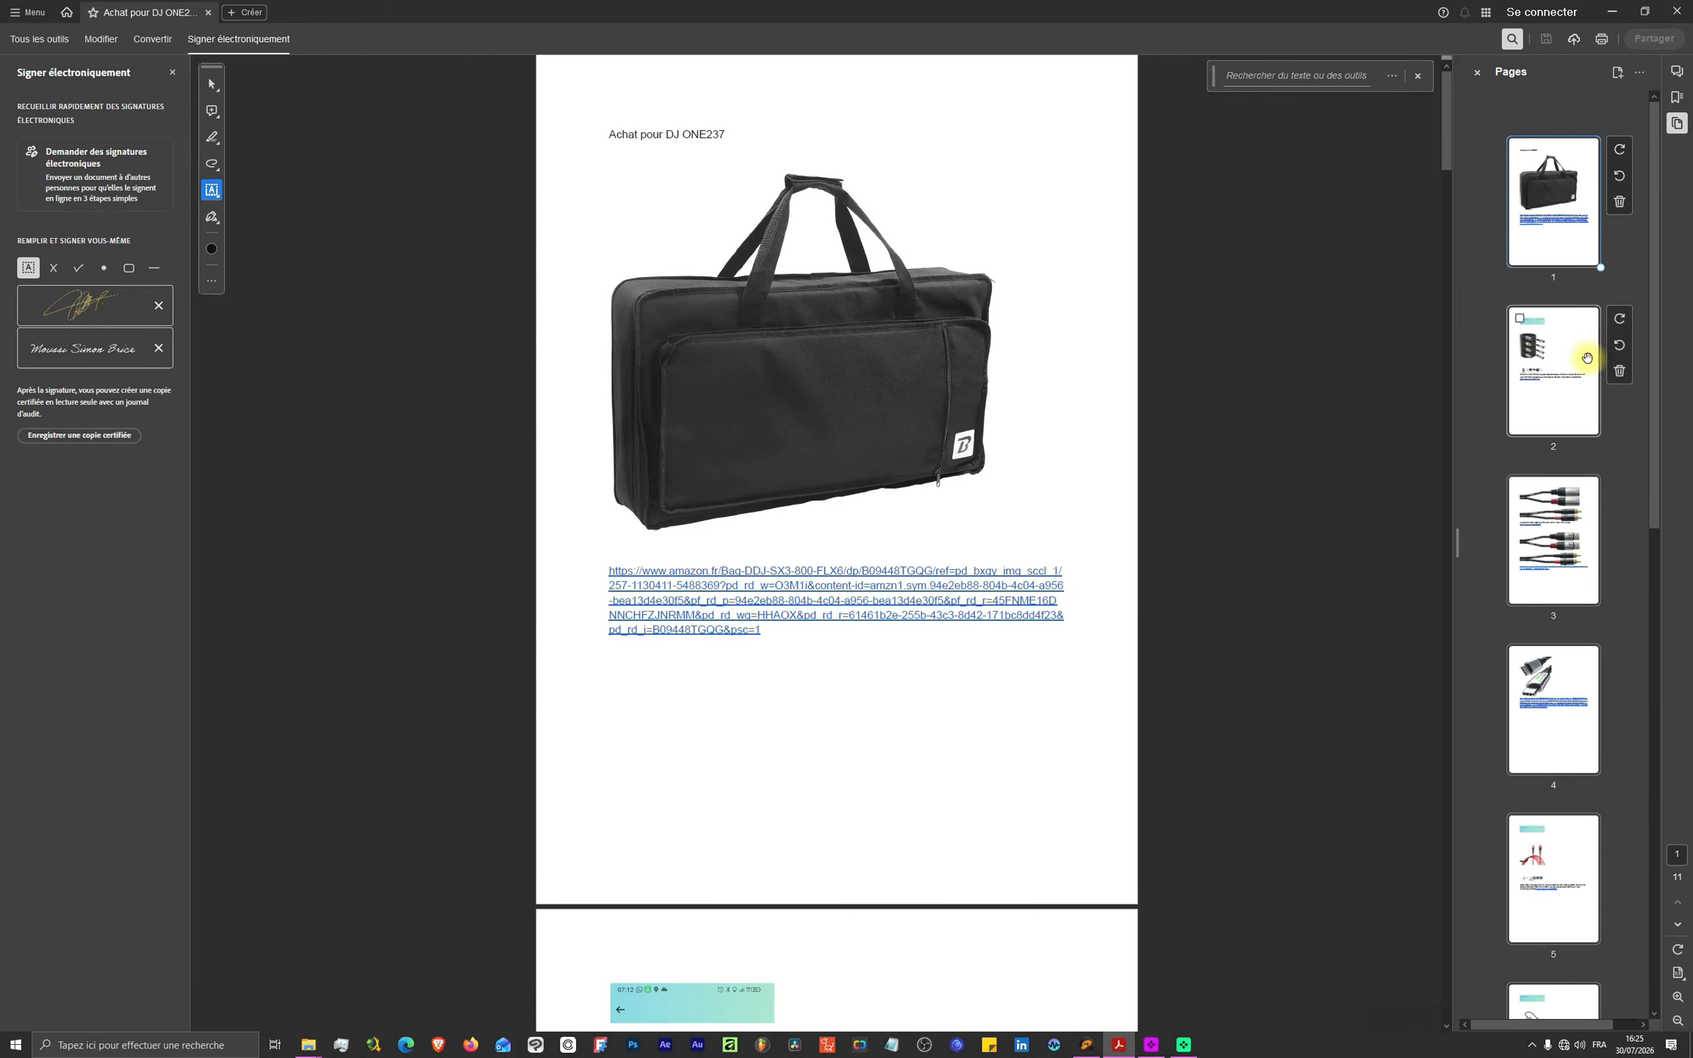
pyautogui.click(1556, 356)
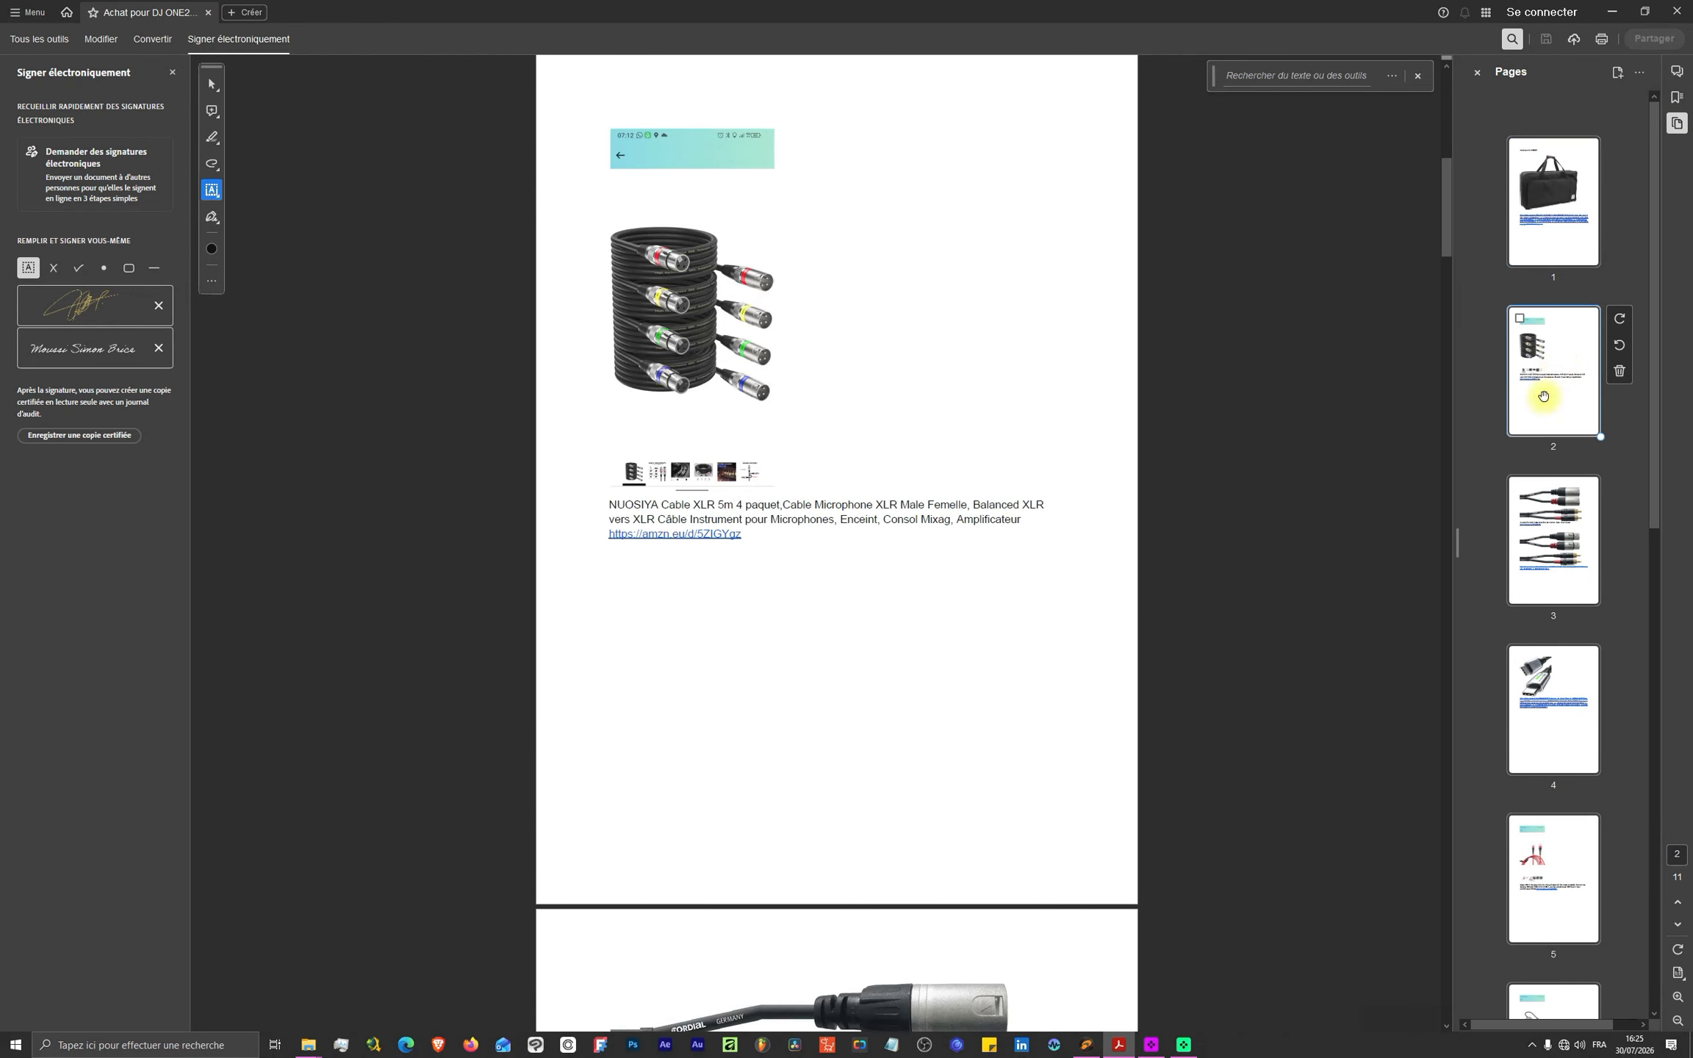
pyautogui.scroll(-3, 1548, 499)
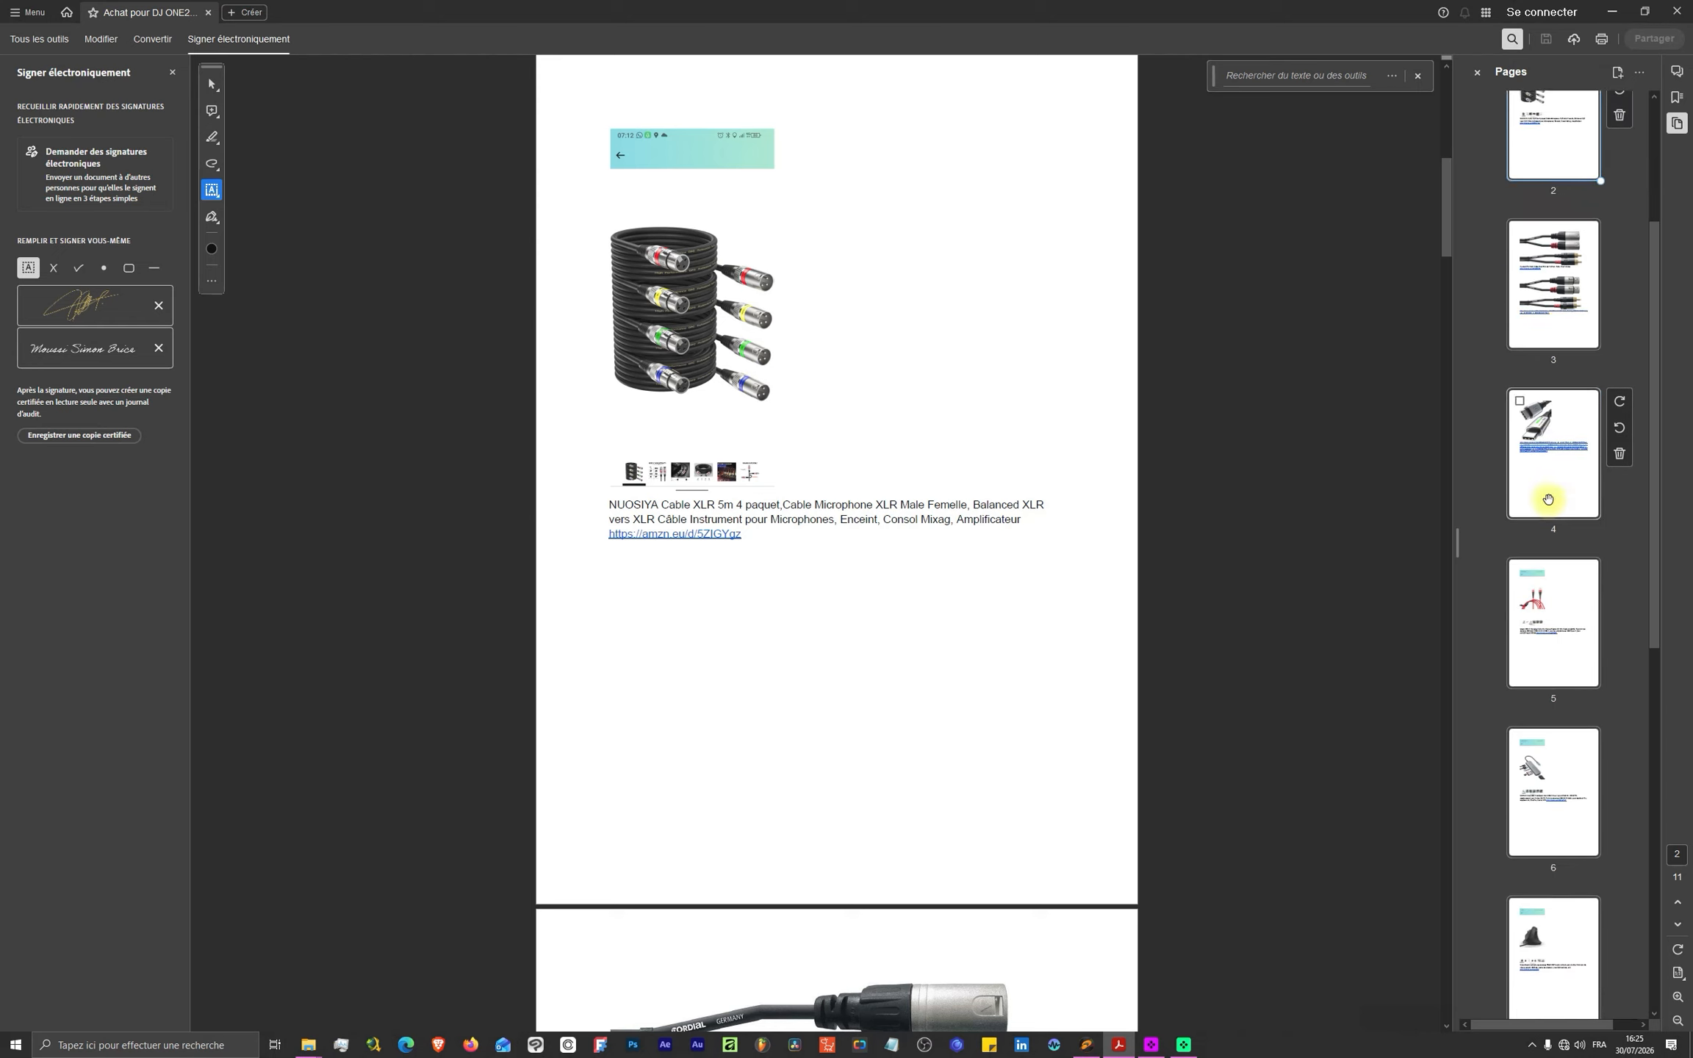
pyautogui.scroll(-8, 1548, 500)
pyautogui.scroll(5, 1549, 492)
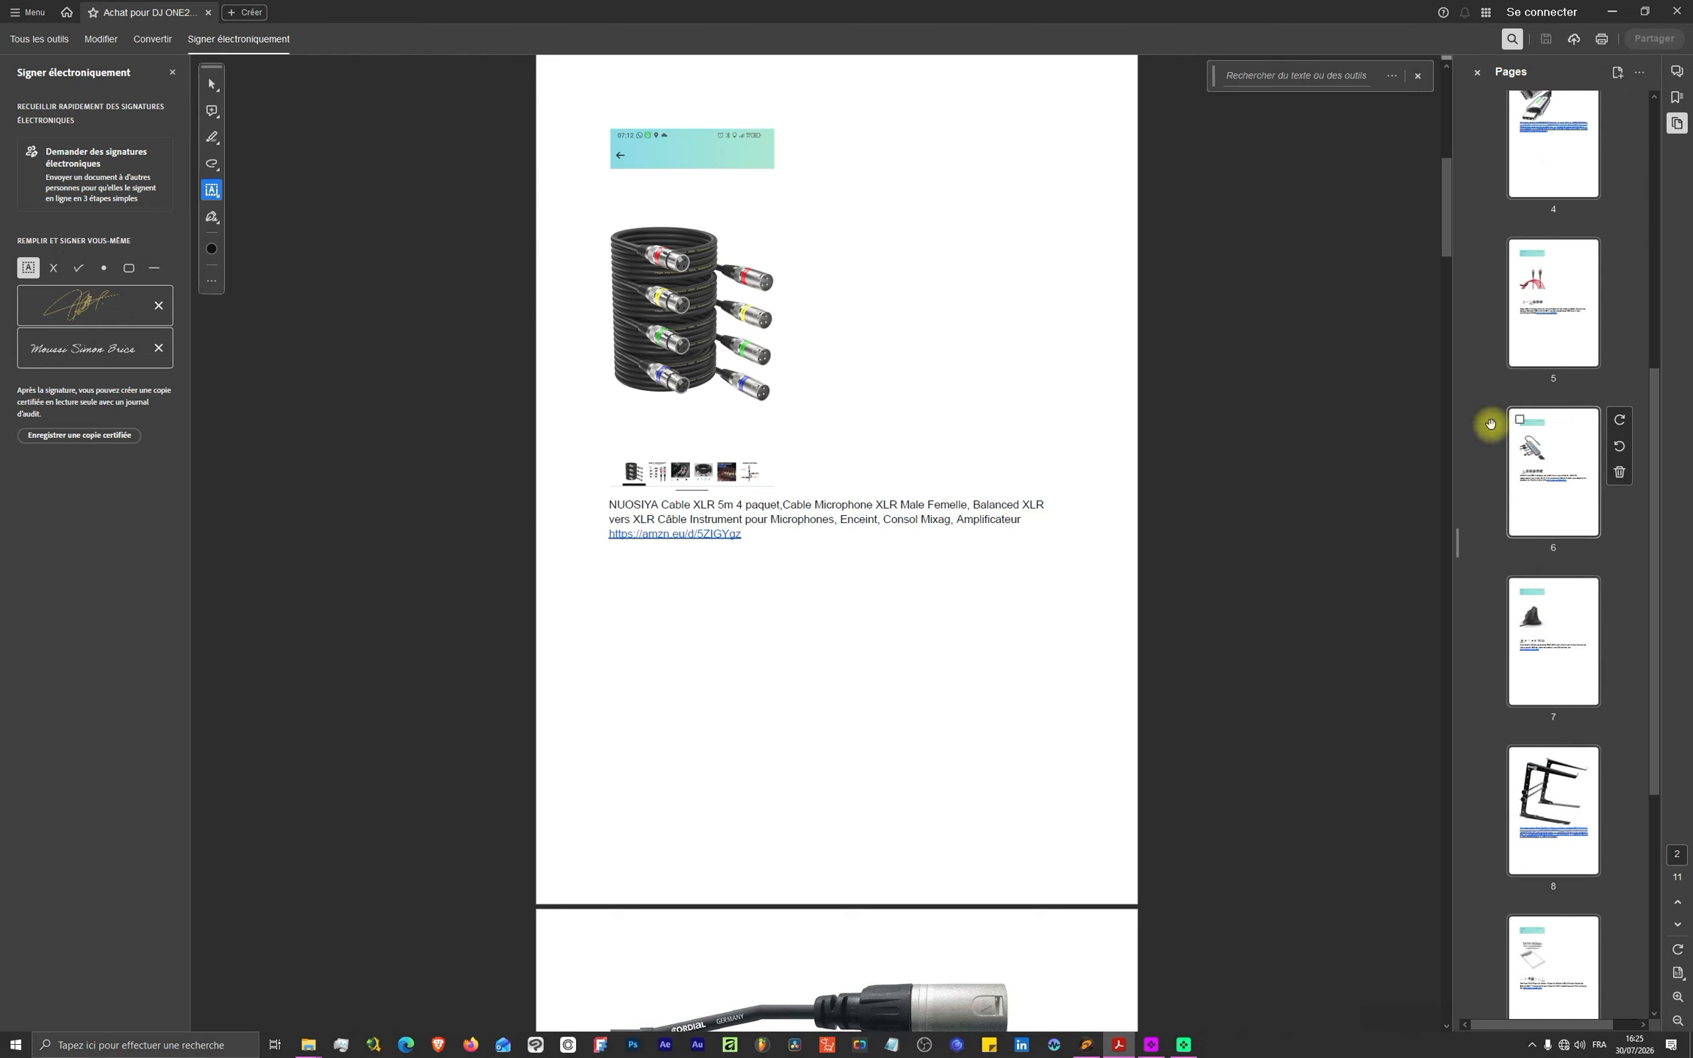
# - Look over the export formats available for the PDF
pyautogui.click(41, 38)
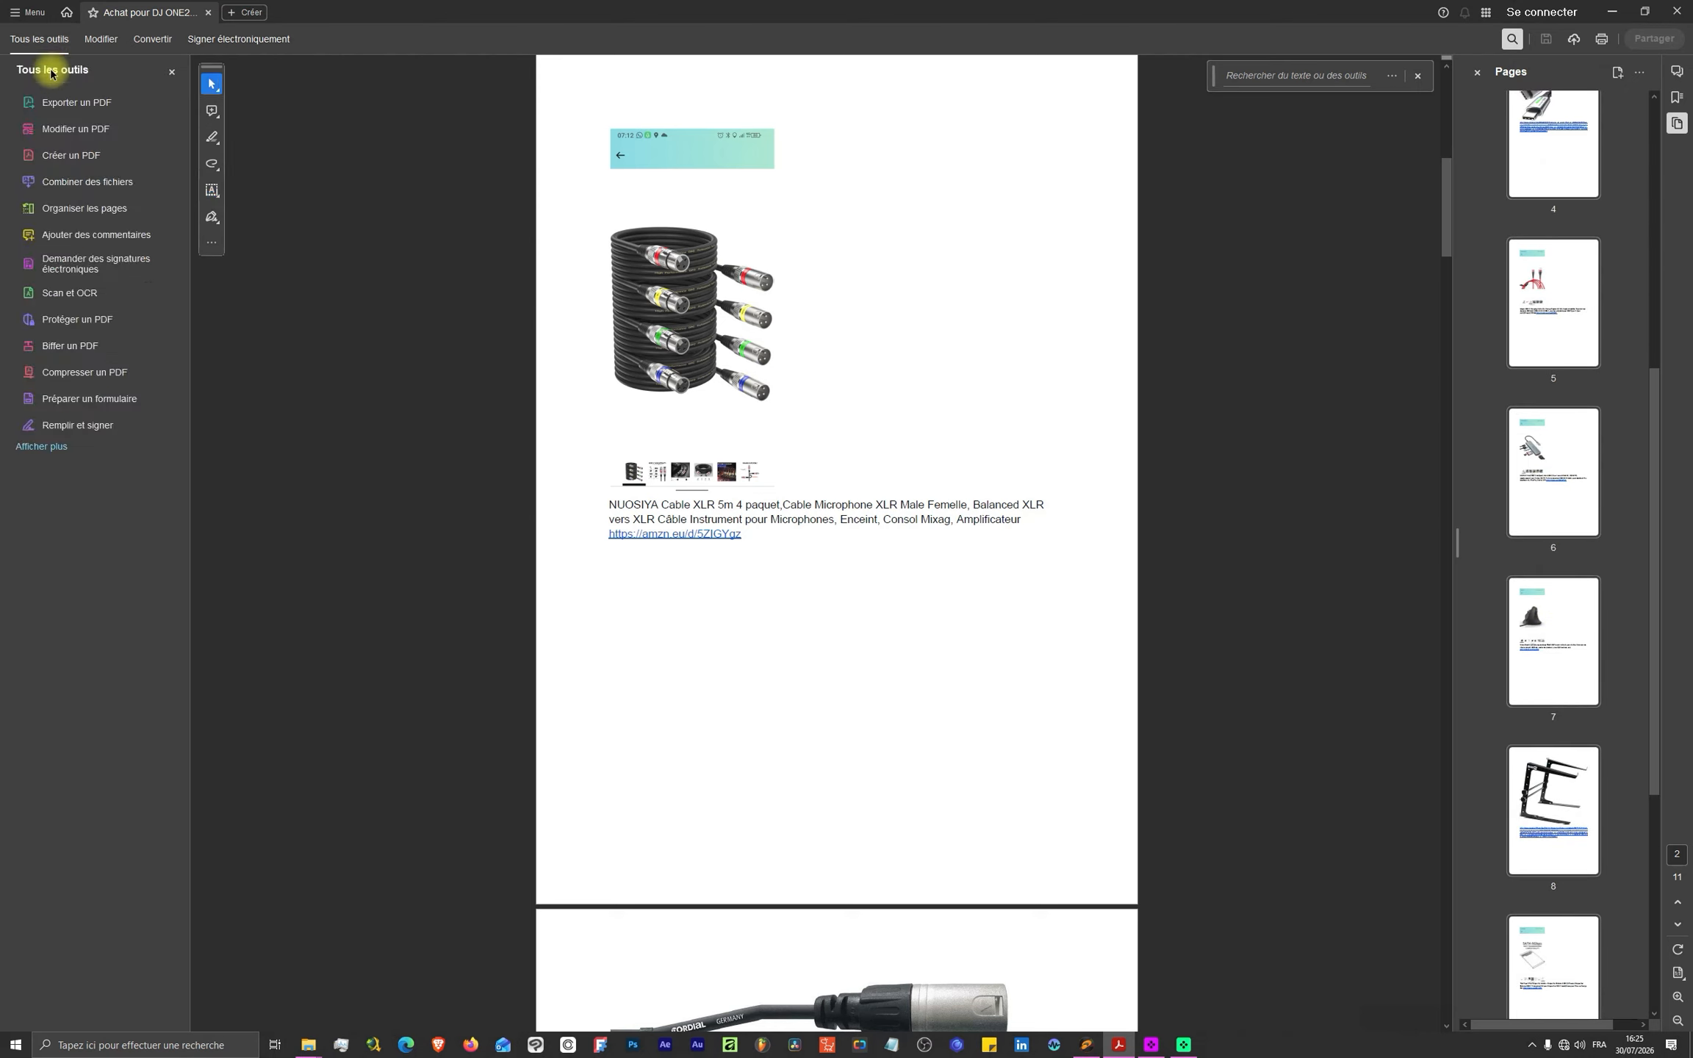
pyautogui.click(62, 109)
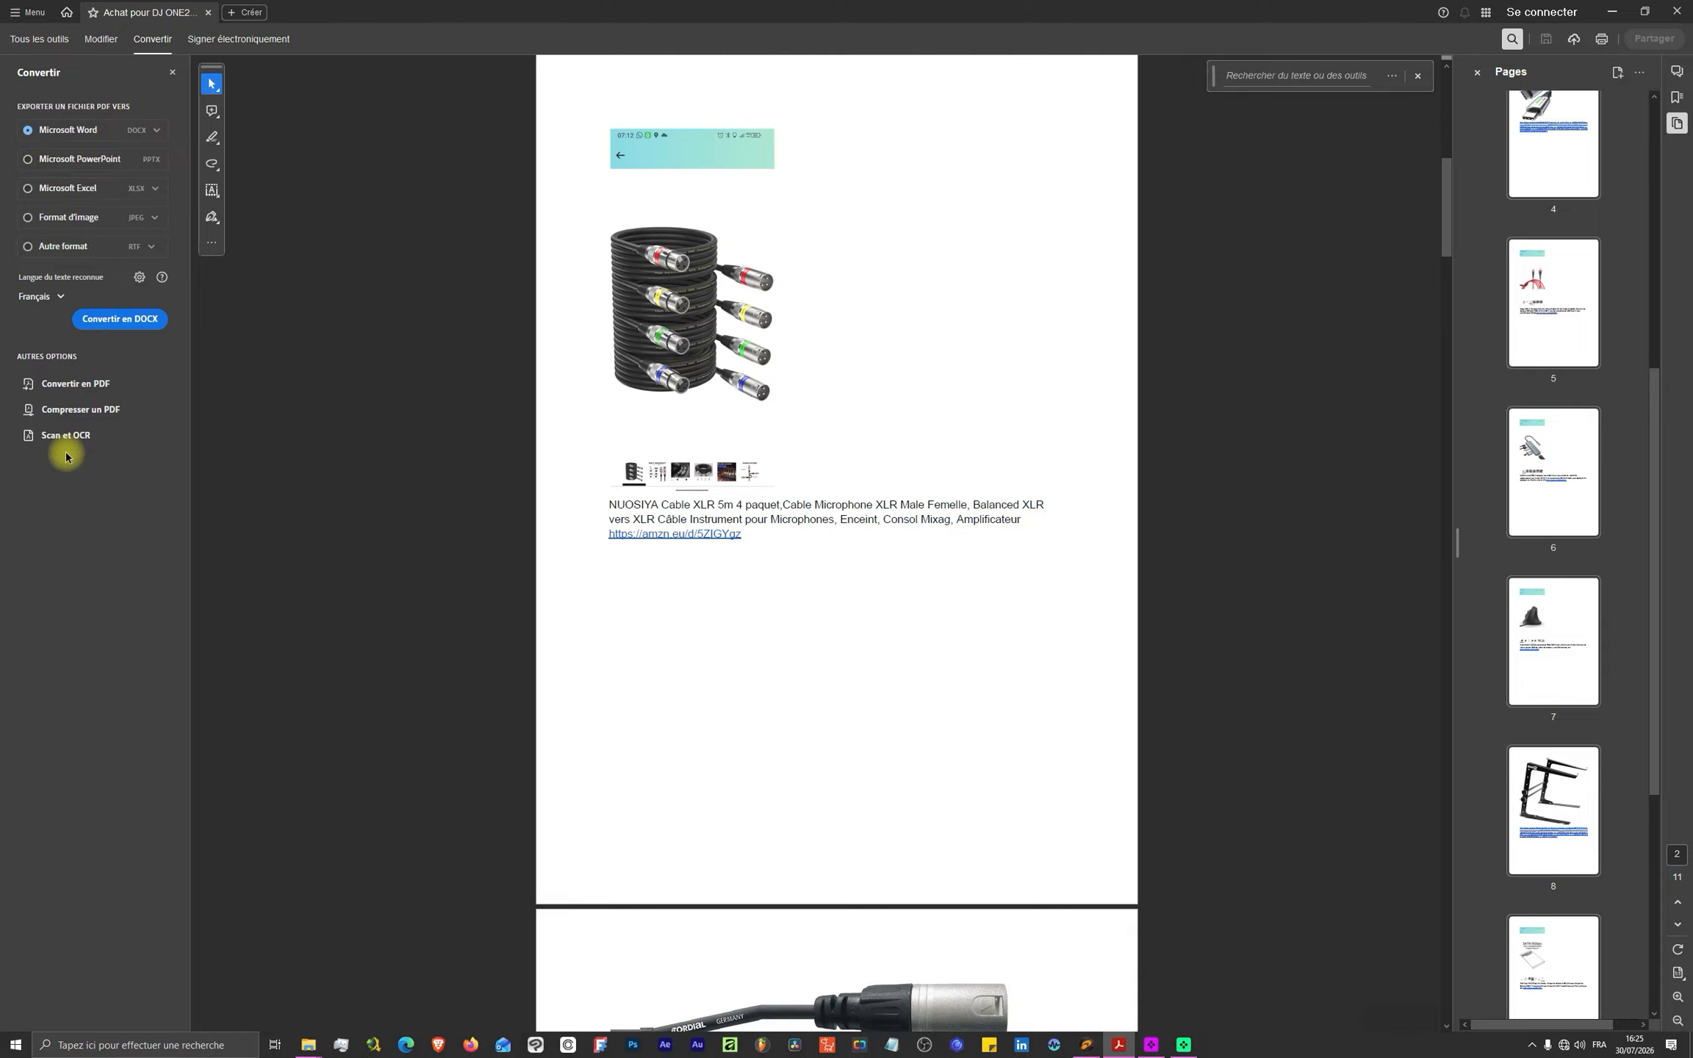
pyautogui.click(31, 41)
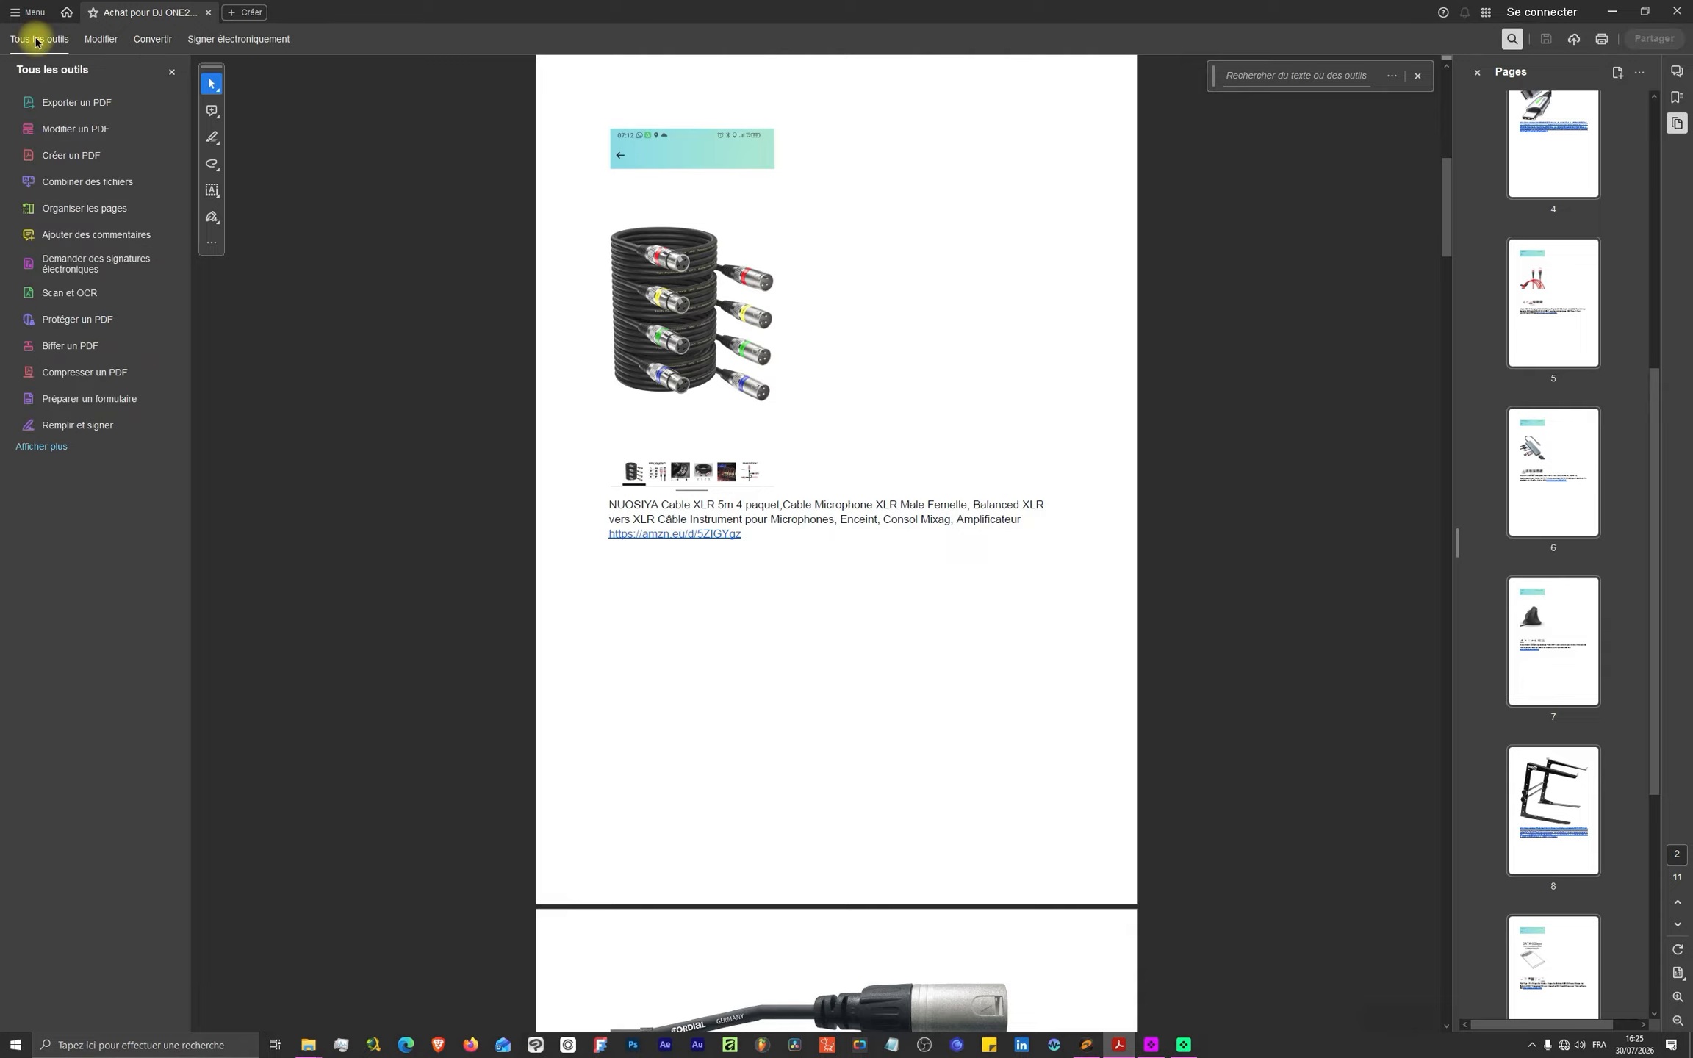
# - Enter edit mode and select a few words in the XLR cable description on page 2
pyautogui.click(71, 132)
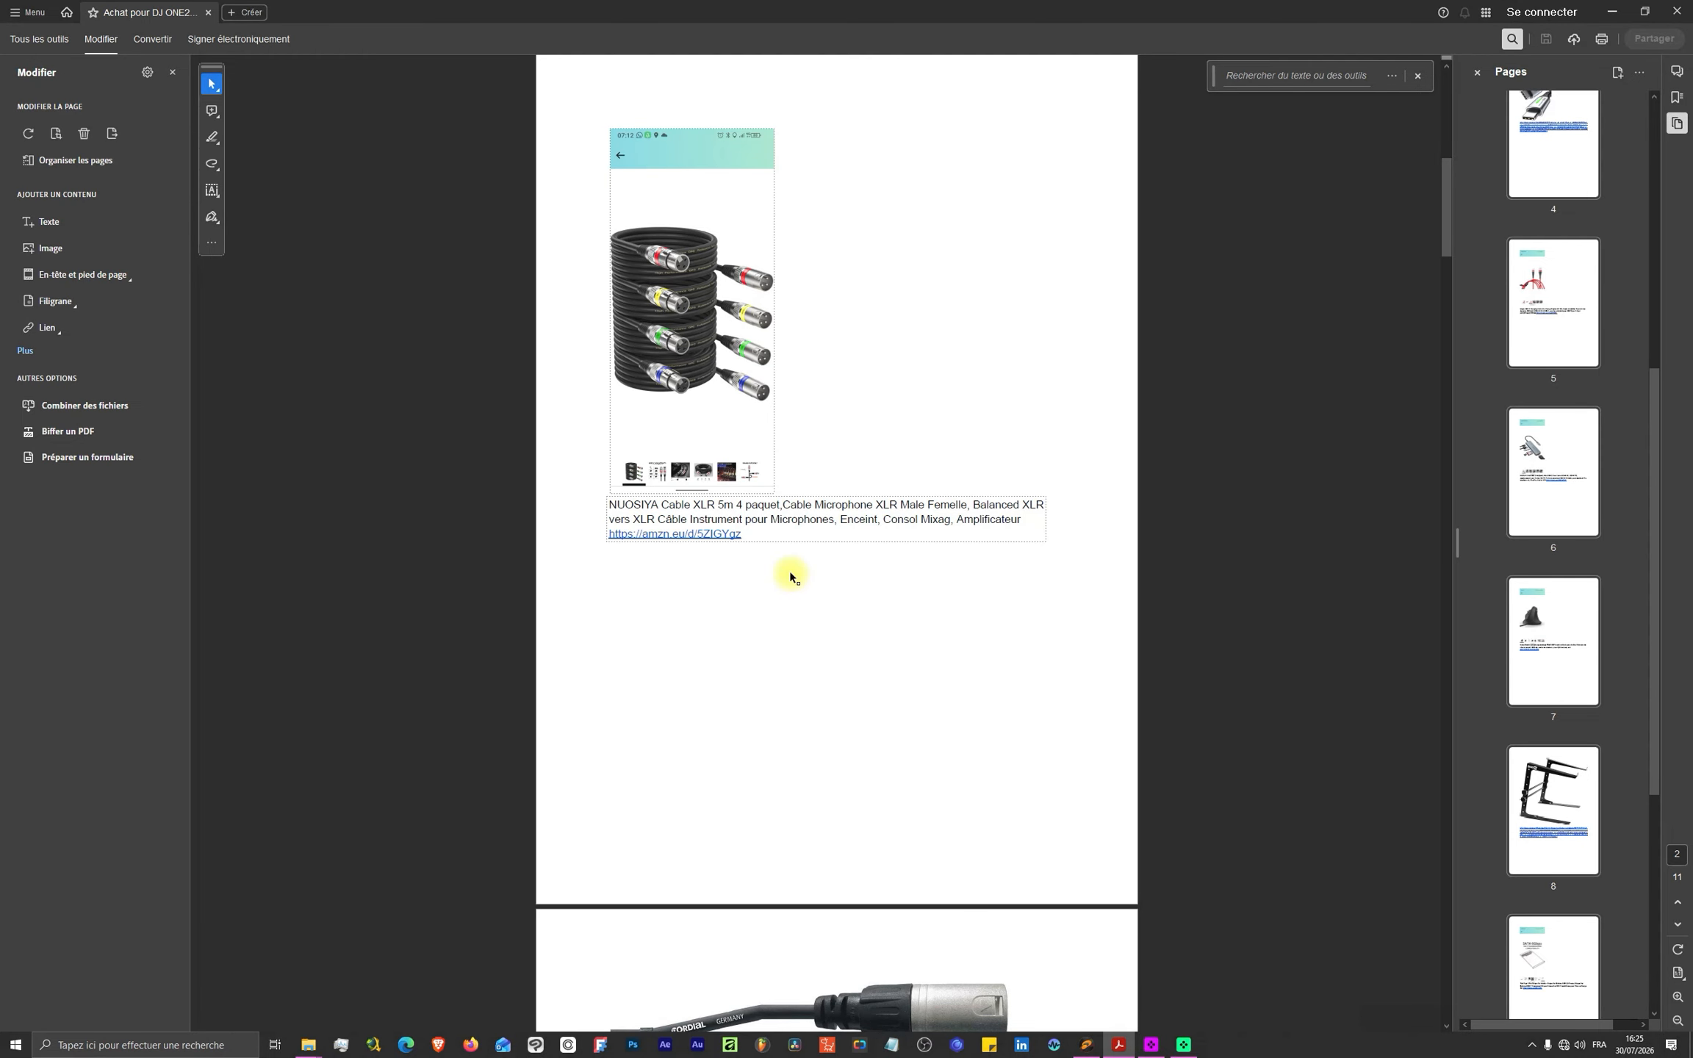
pyautogui.scroll(3, 790, 572)
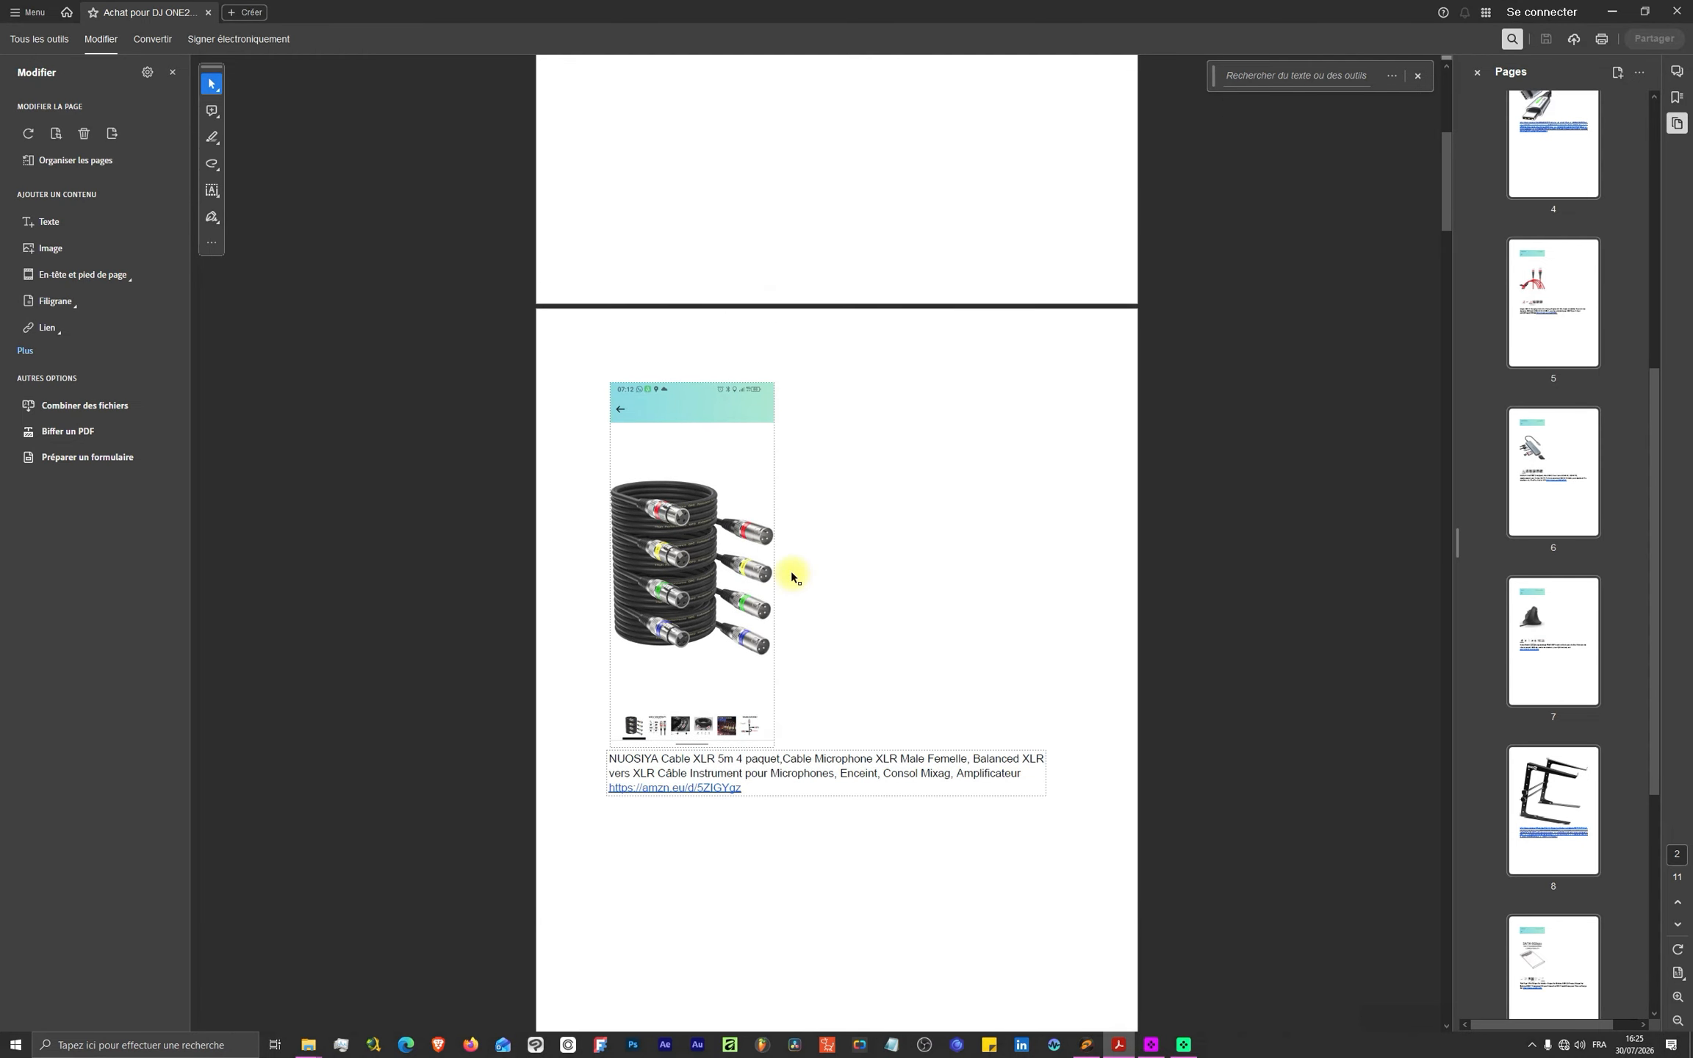
pyautogui.click(734, 761)
pyautogui.moveTo(784, 772); pyautogui.dragTo(714, 771)
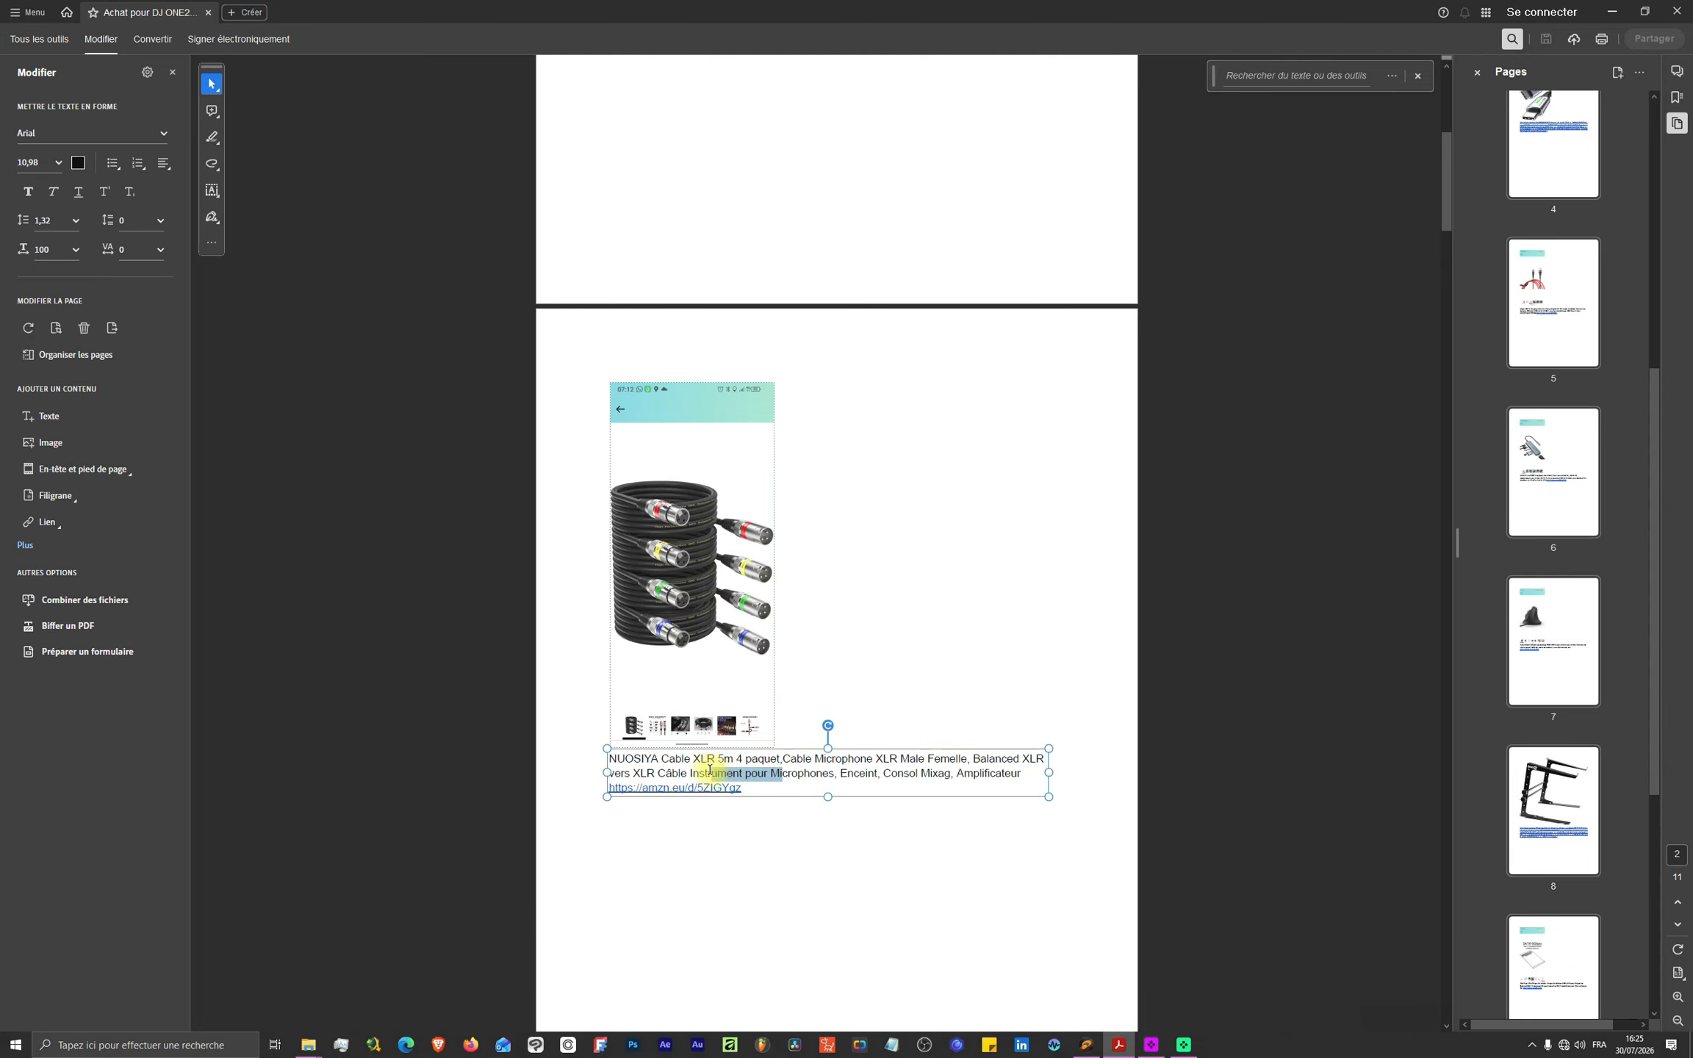
# - Look at the source options for creating a new PDF and return to Achat pour DJ ONE237
pyautogui.click(43, 39)
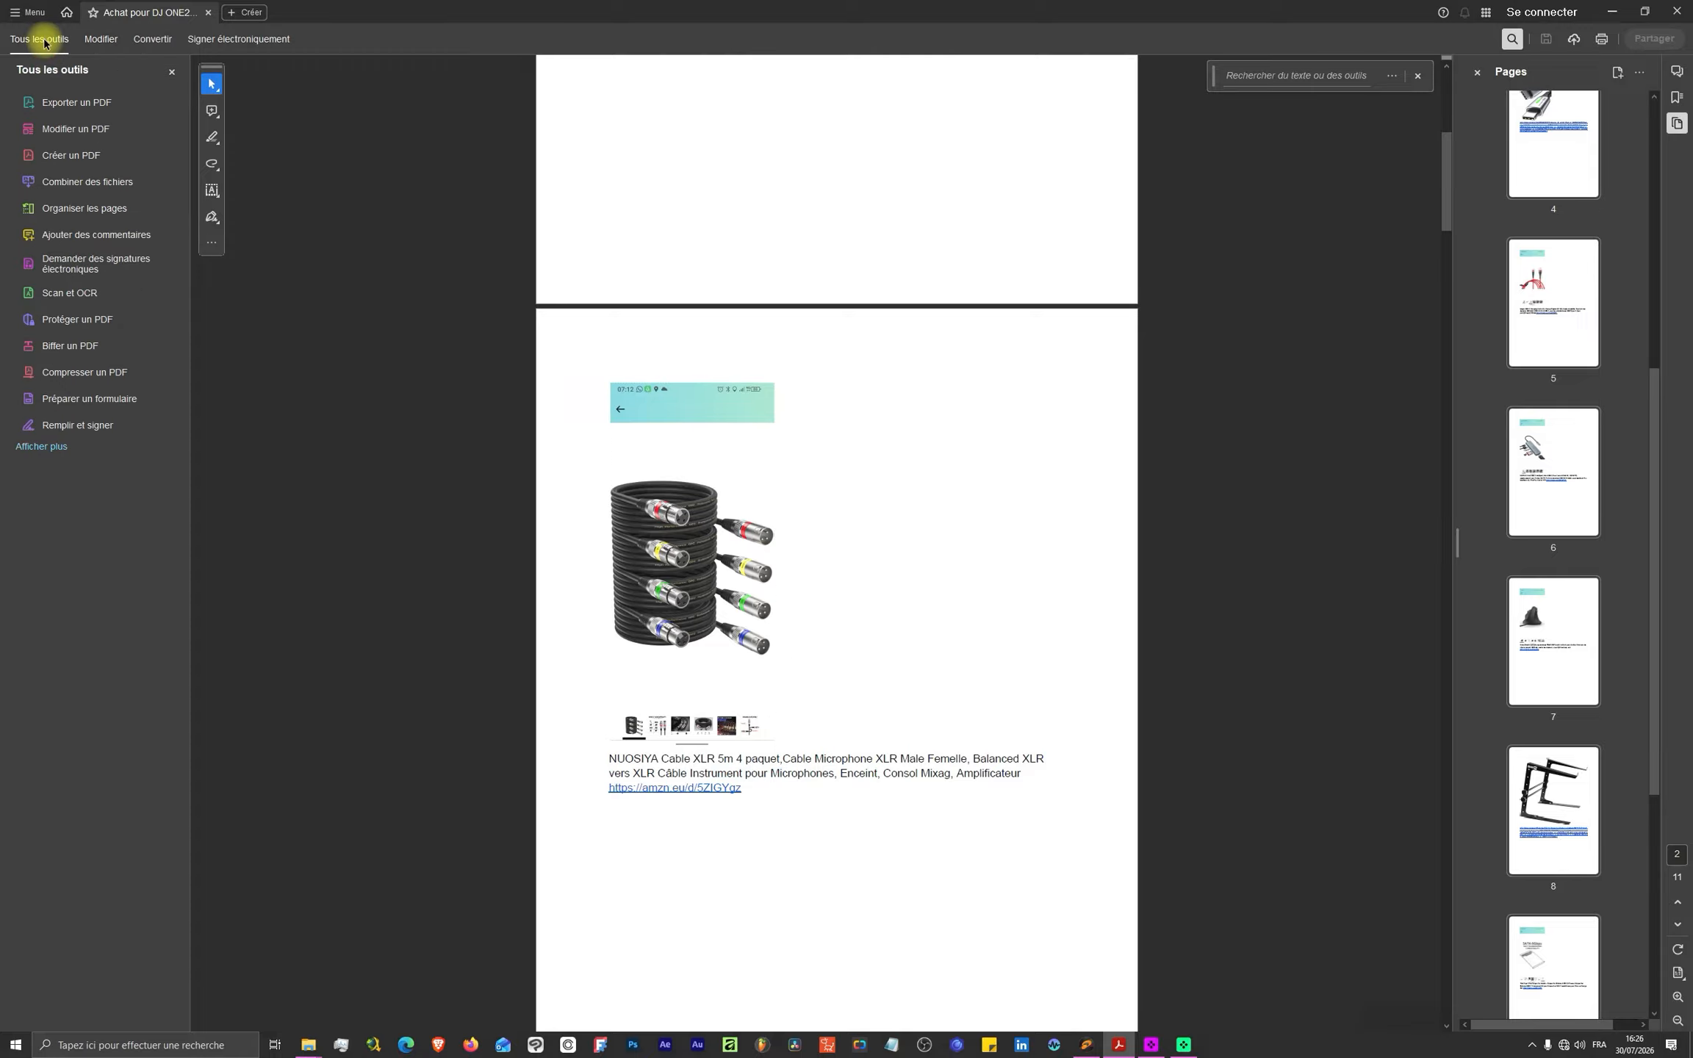
pyautogui.click(63, 156)
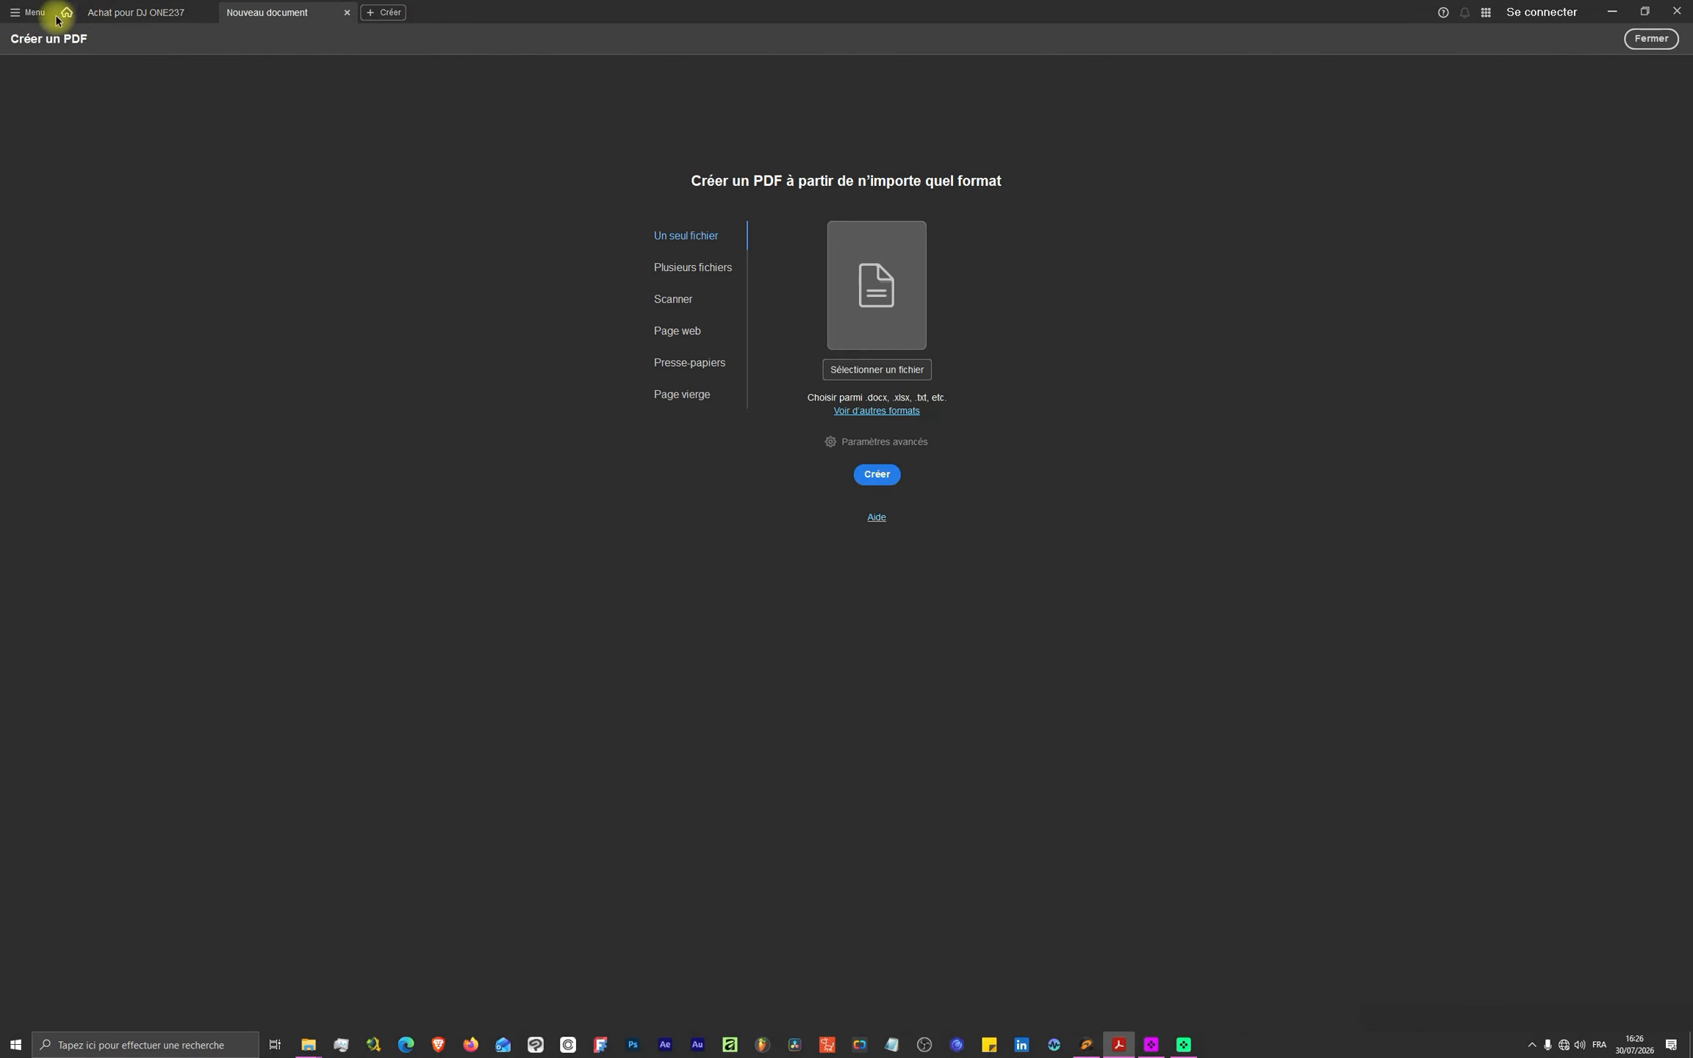
pyautogui.click(111, 12)
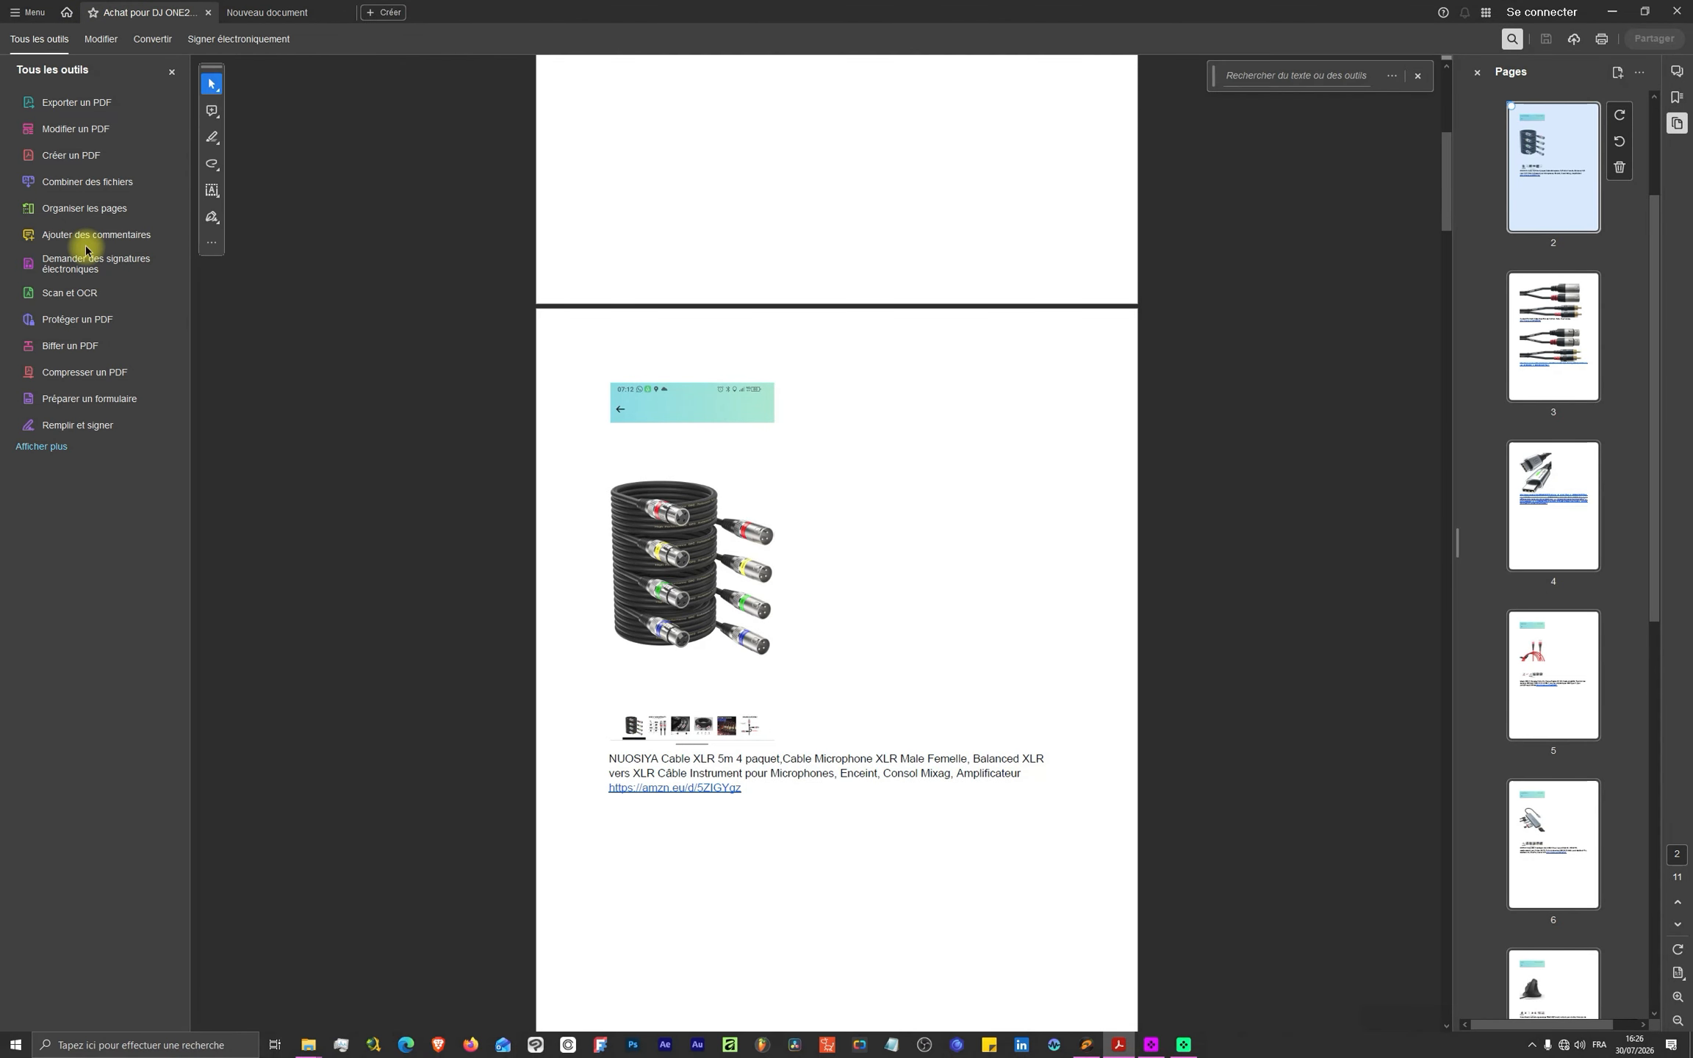
# - Start a Combine Files document and close the unused Create PDF document
pyautogui.click(60, 186)
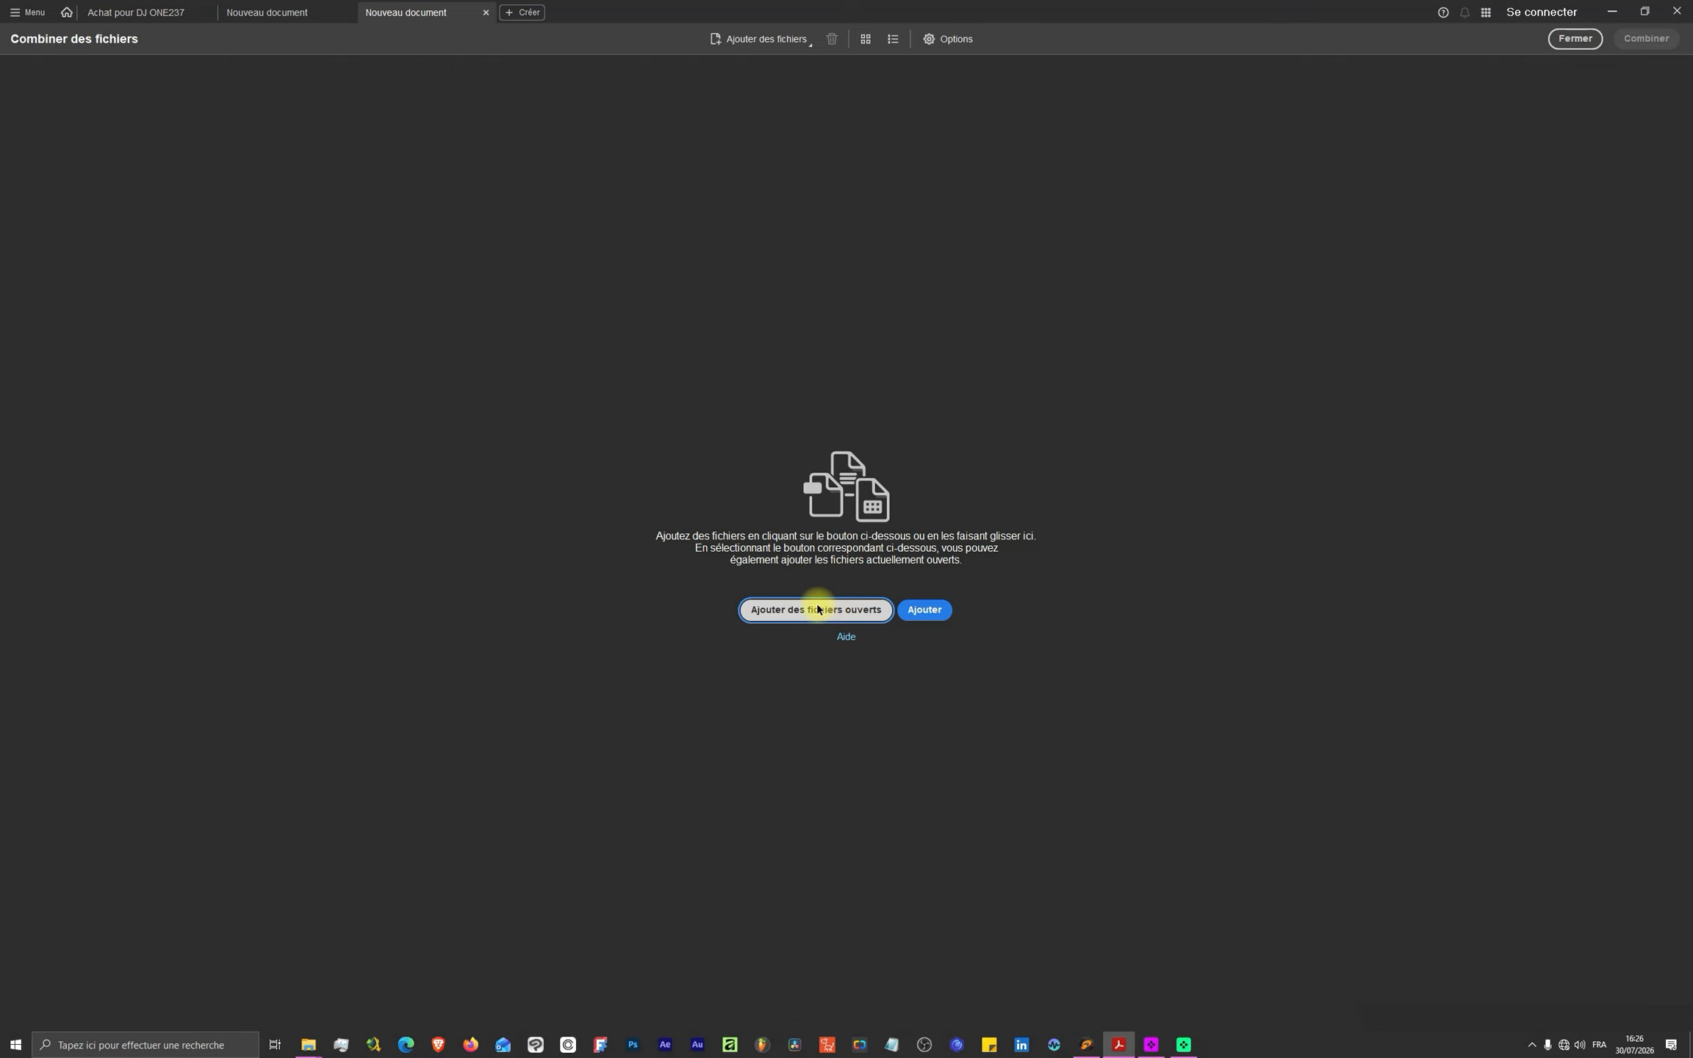
pyautogui.click(307, 17)
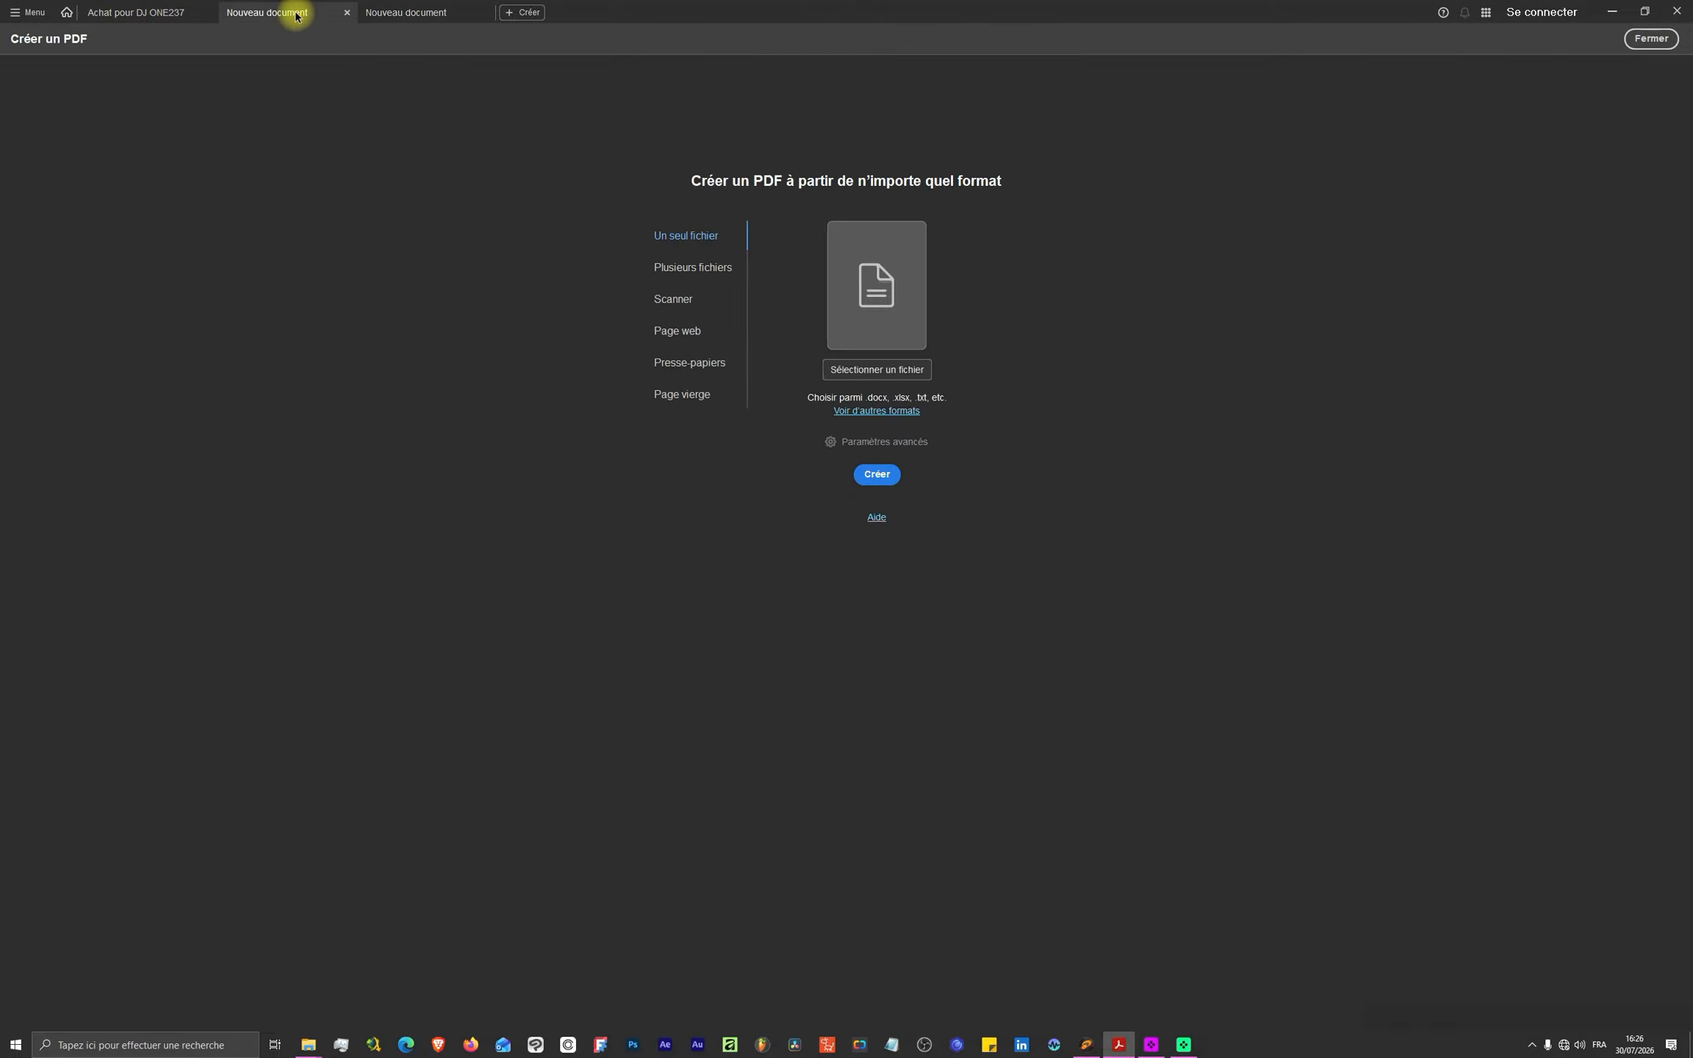
pyautogui.click(349, 14)
# - Open Test 02 from the recent files and add it and Achat pour DJ ONE237 to the files to combine
pyautogui.click(69, 14)
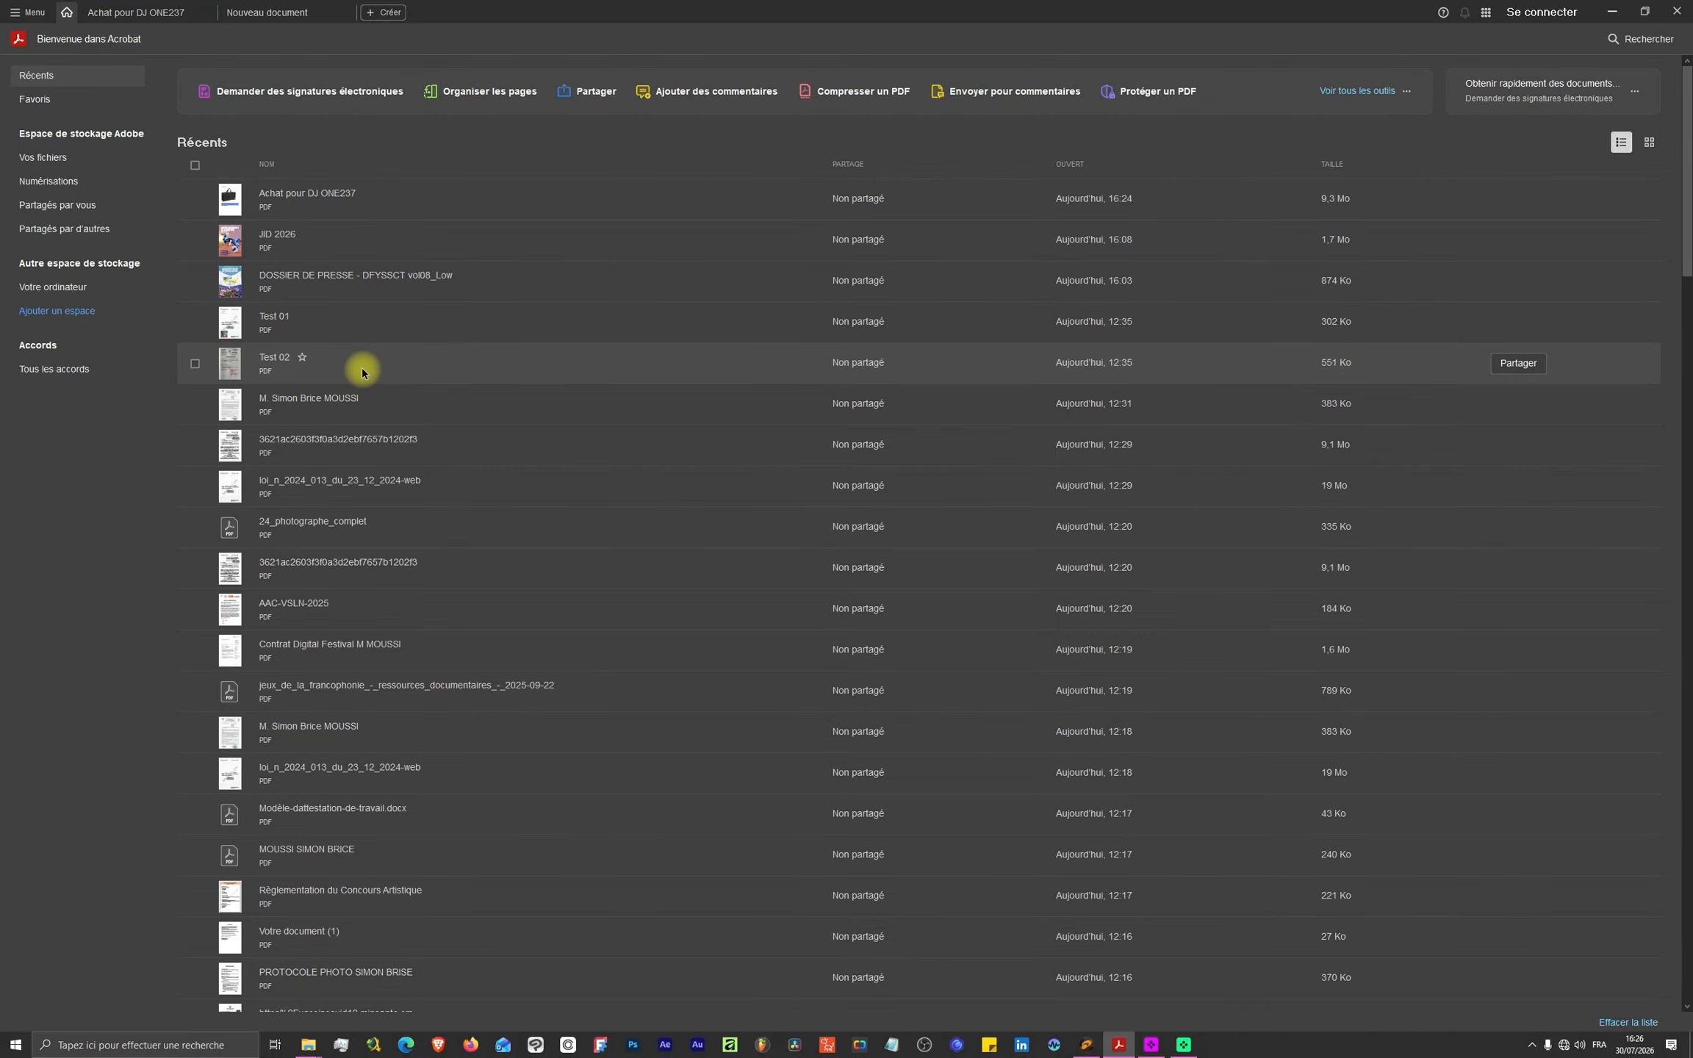
pyautogui.click(344, 379)
pyautogui.click(271, 12)
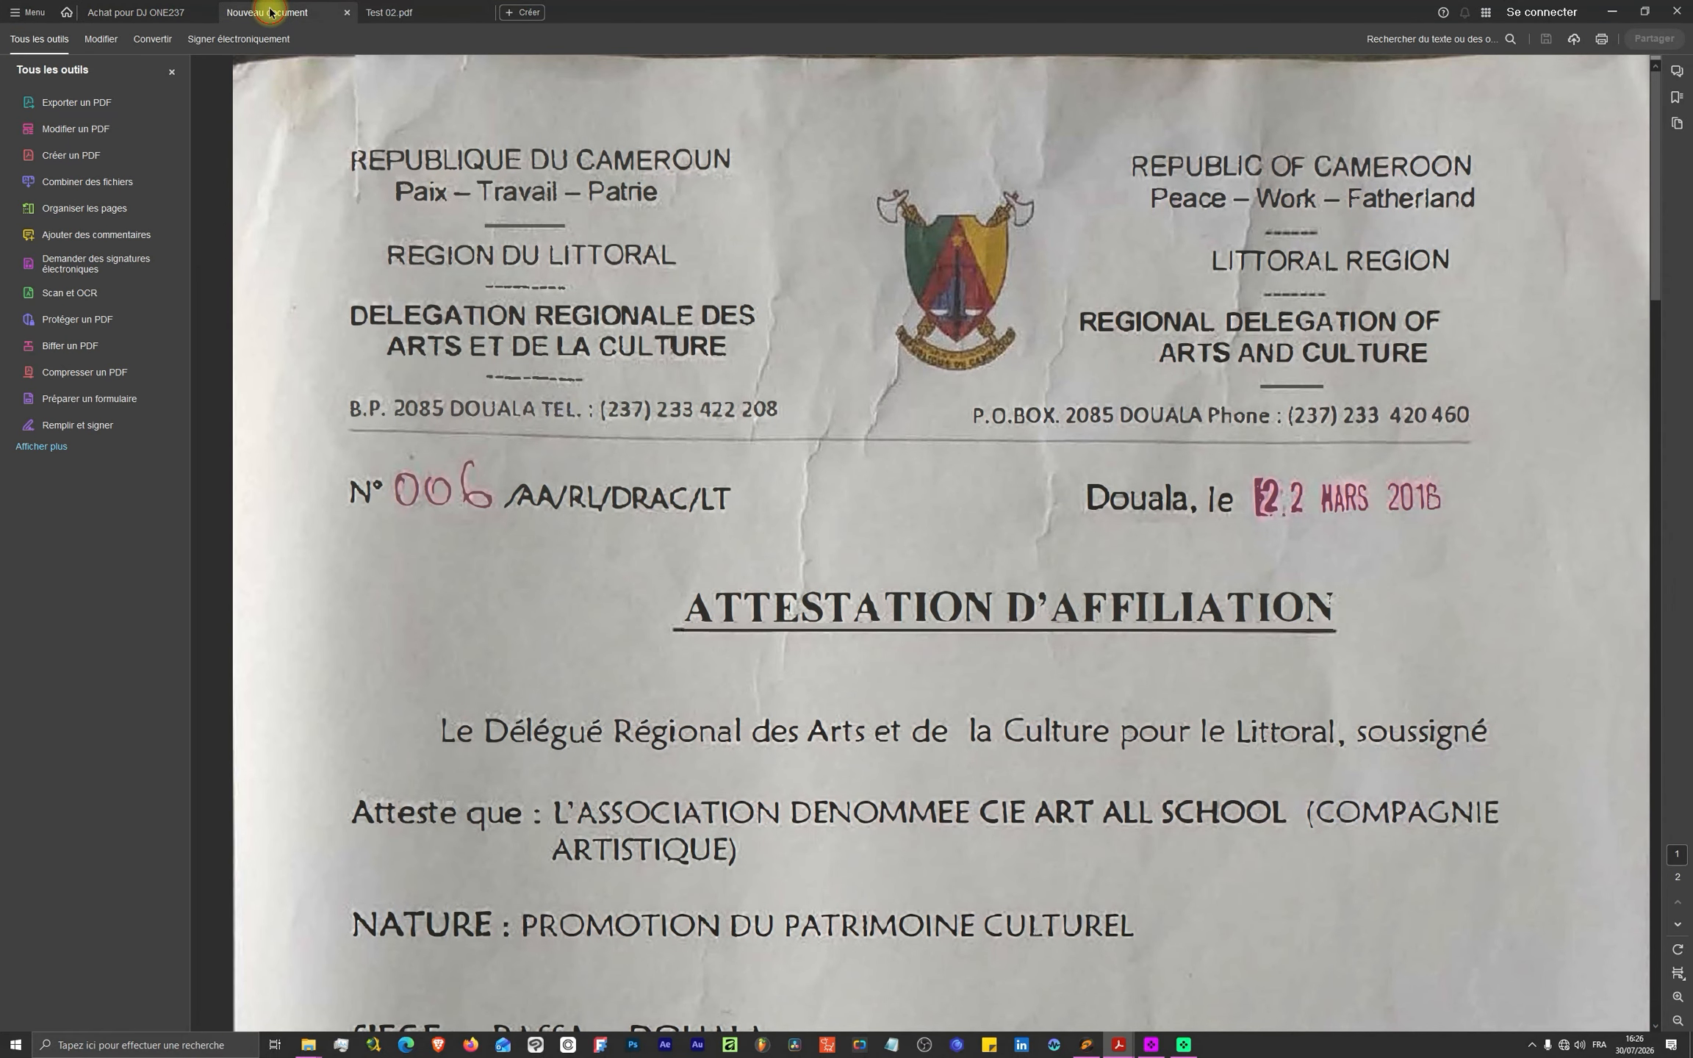
pyautogui.click(819, 612)
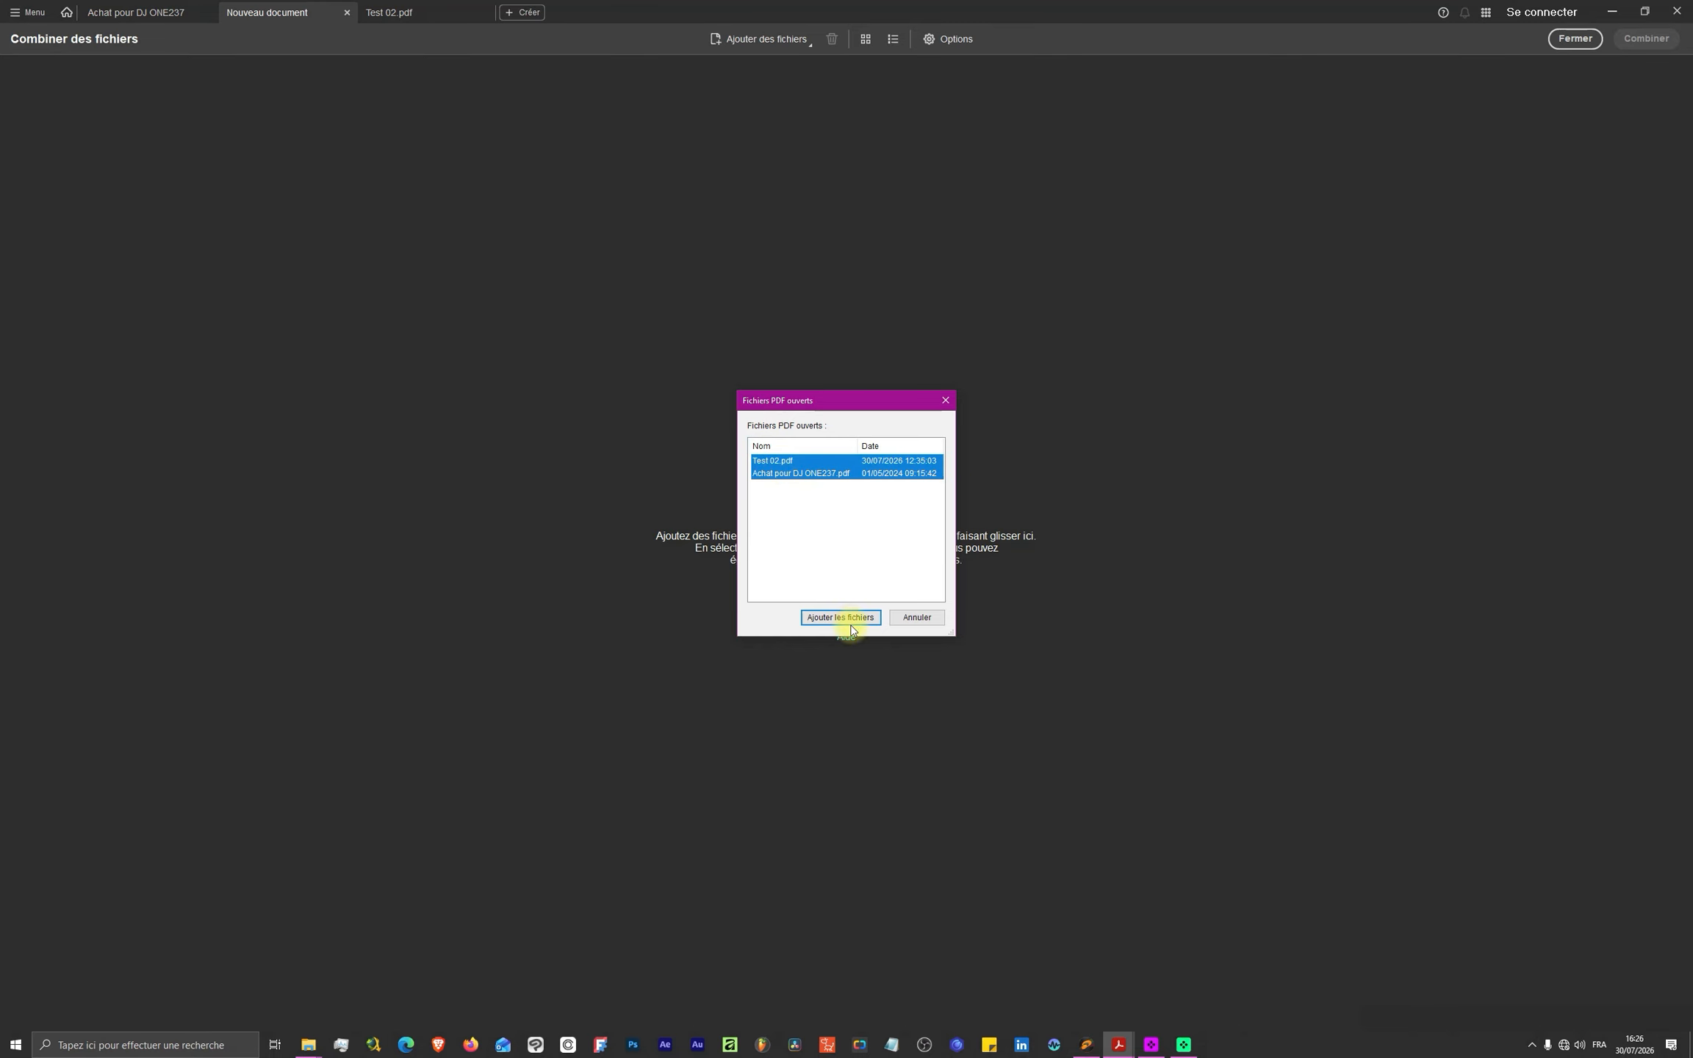
pyautogui.click(840, 617)
pyautogui.moveTo(113, 171)
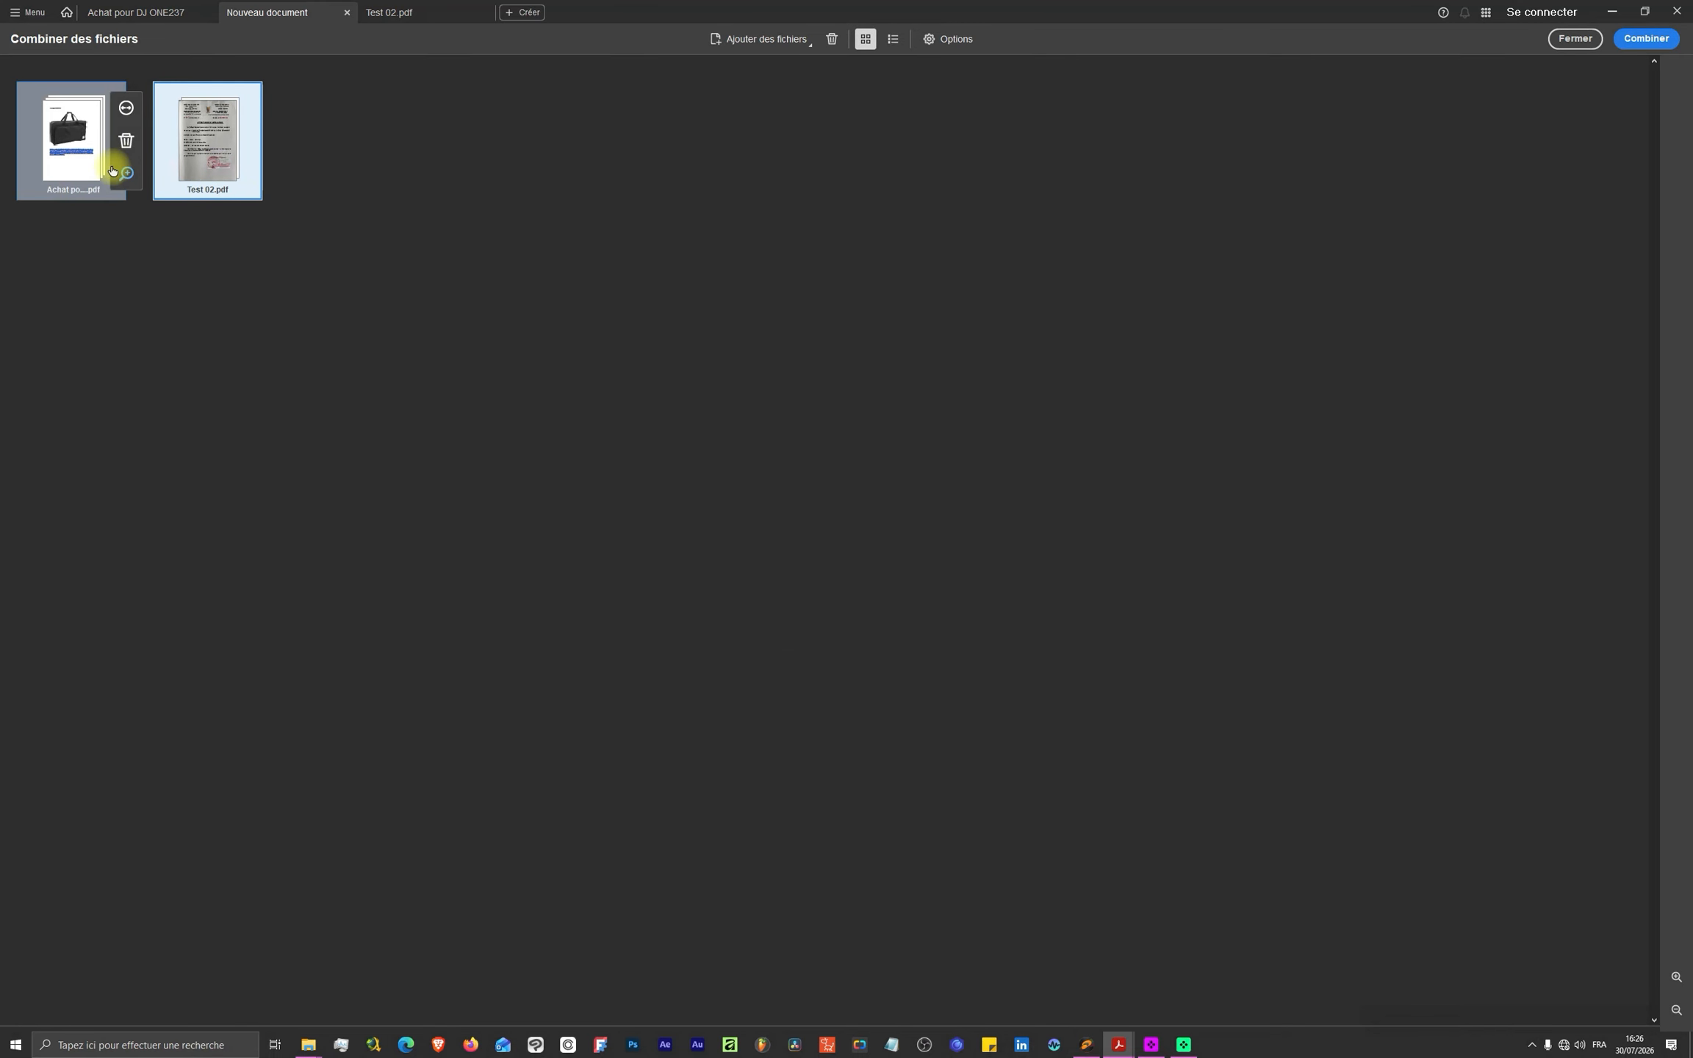
pyautogui.moveTo(168, 167)
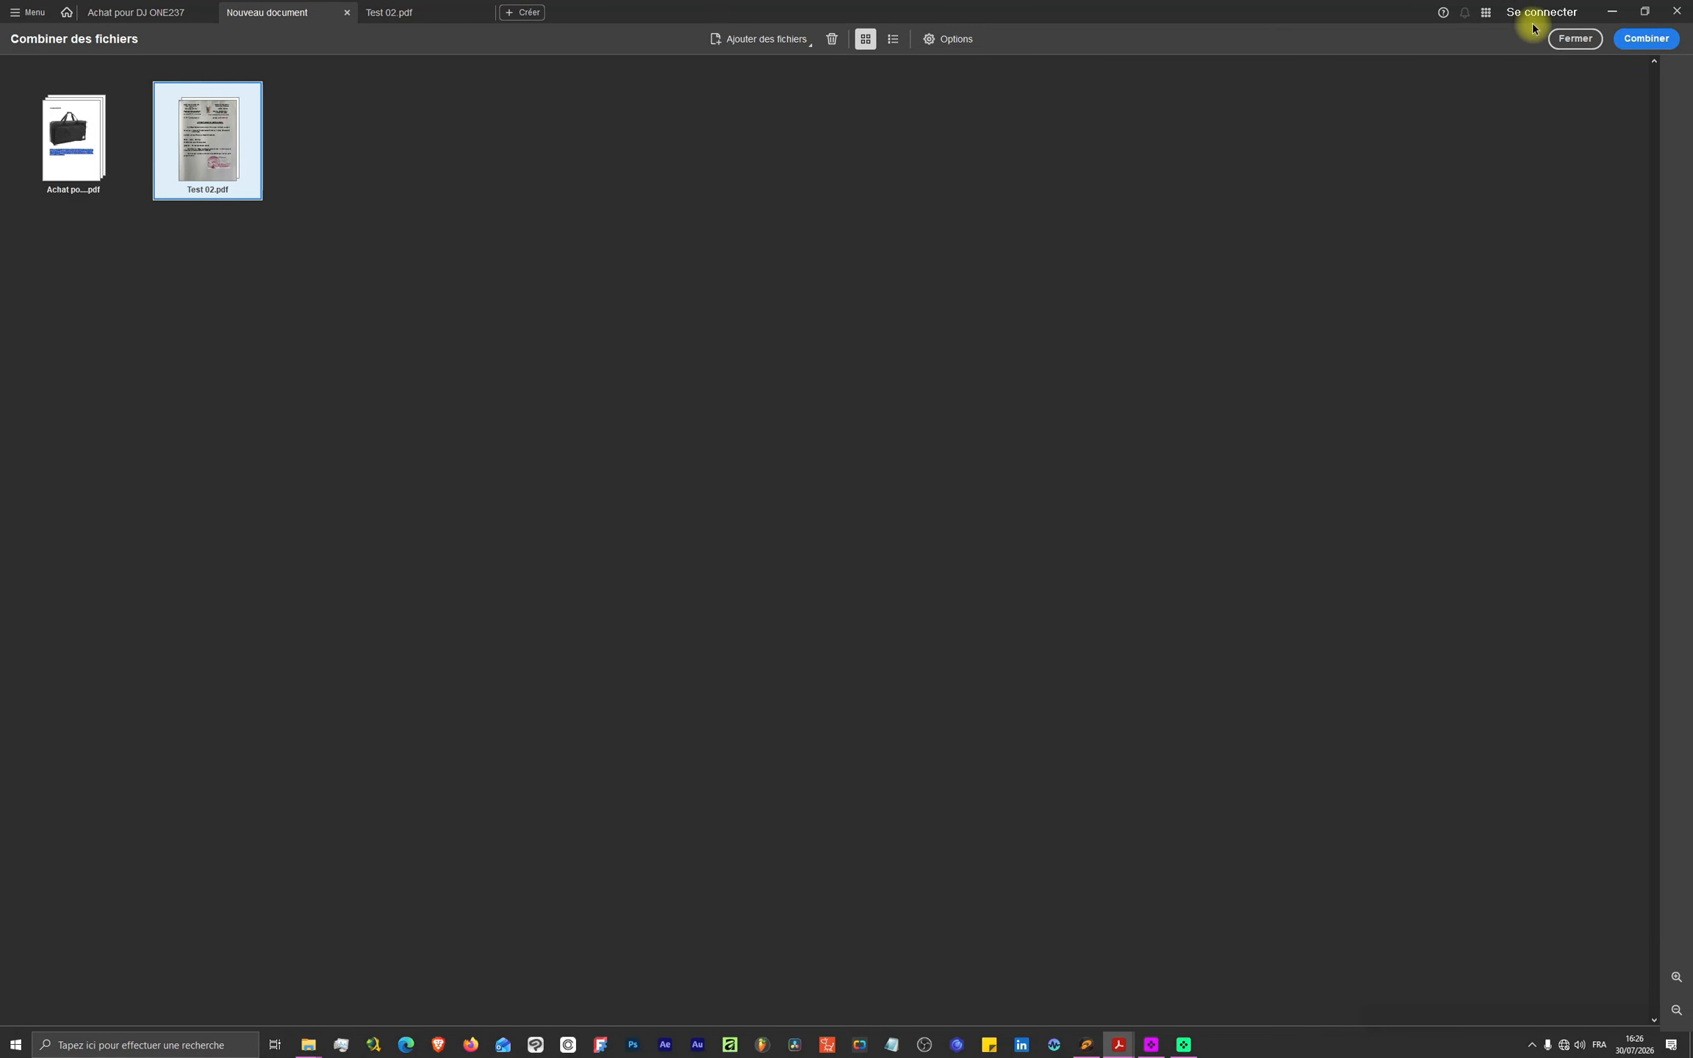
# - Combine the two files into one PDF and check through the page thumbnails that the Test 02 pages come at the end
pyautogui.click(1635, 38)
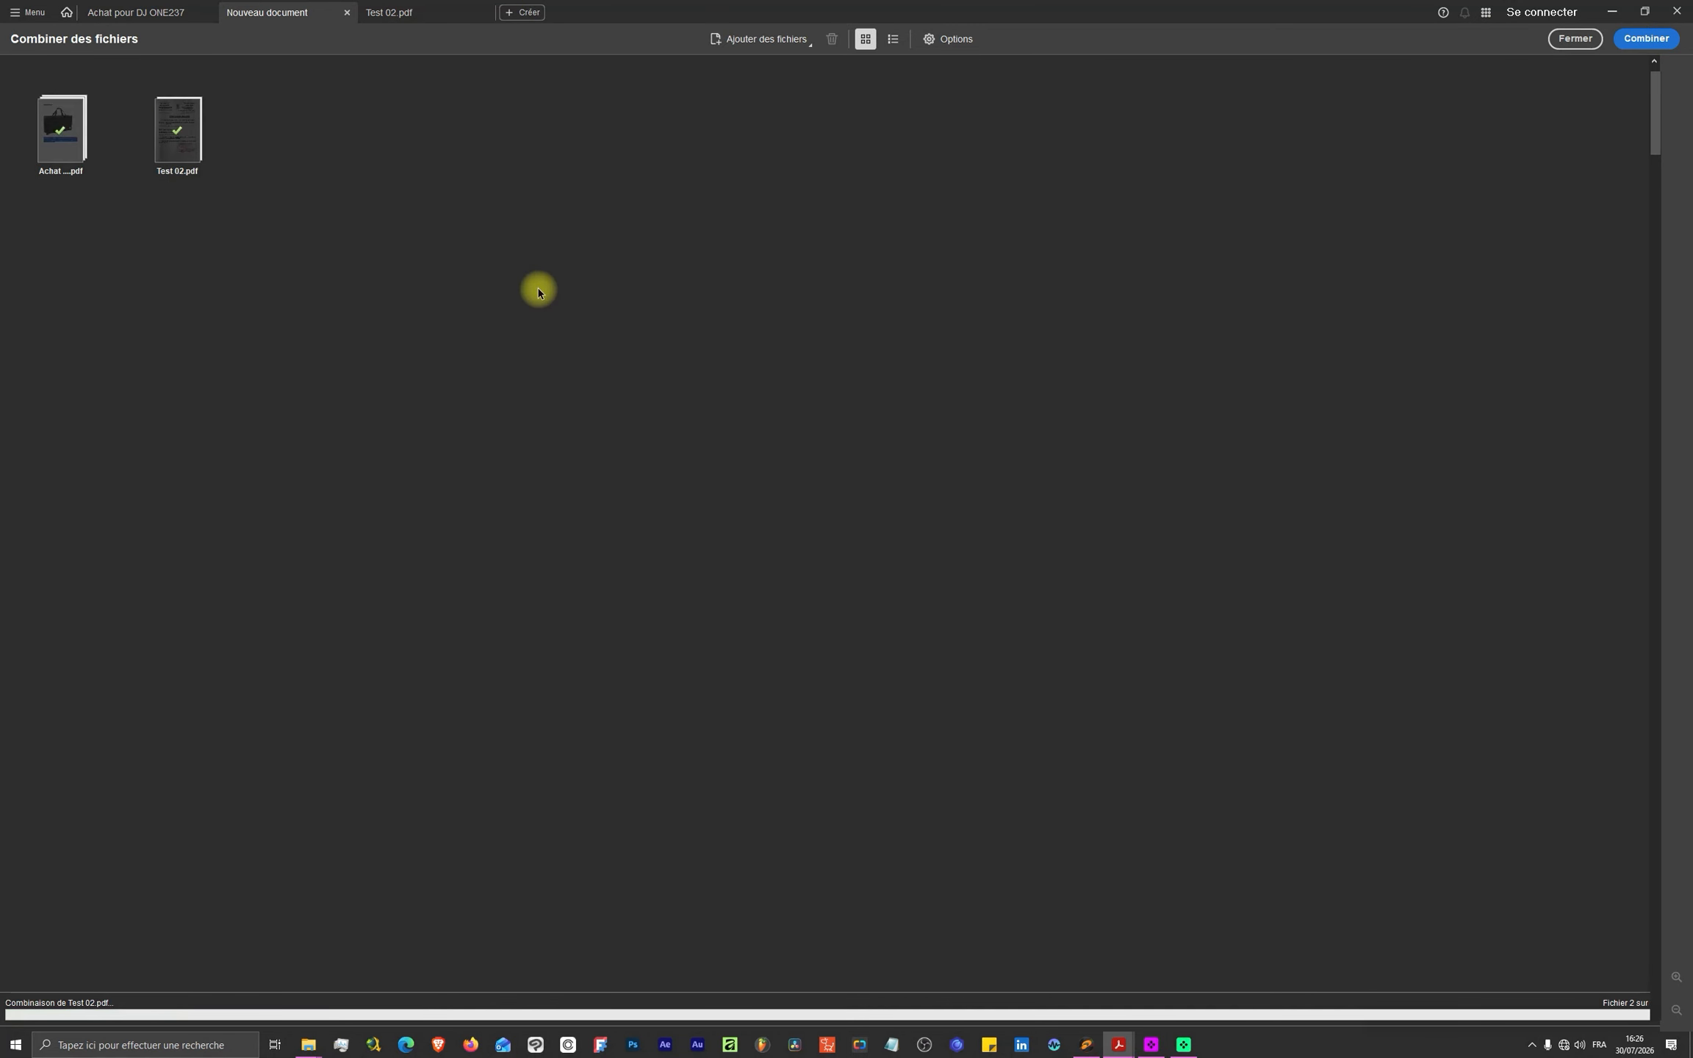
pyautogui.scroll(-15, 995, 461)
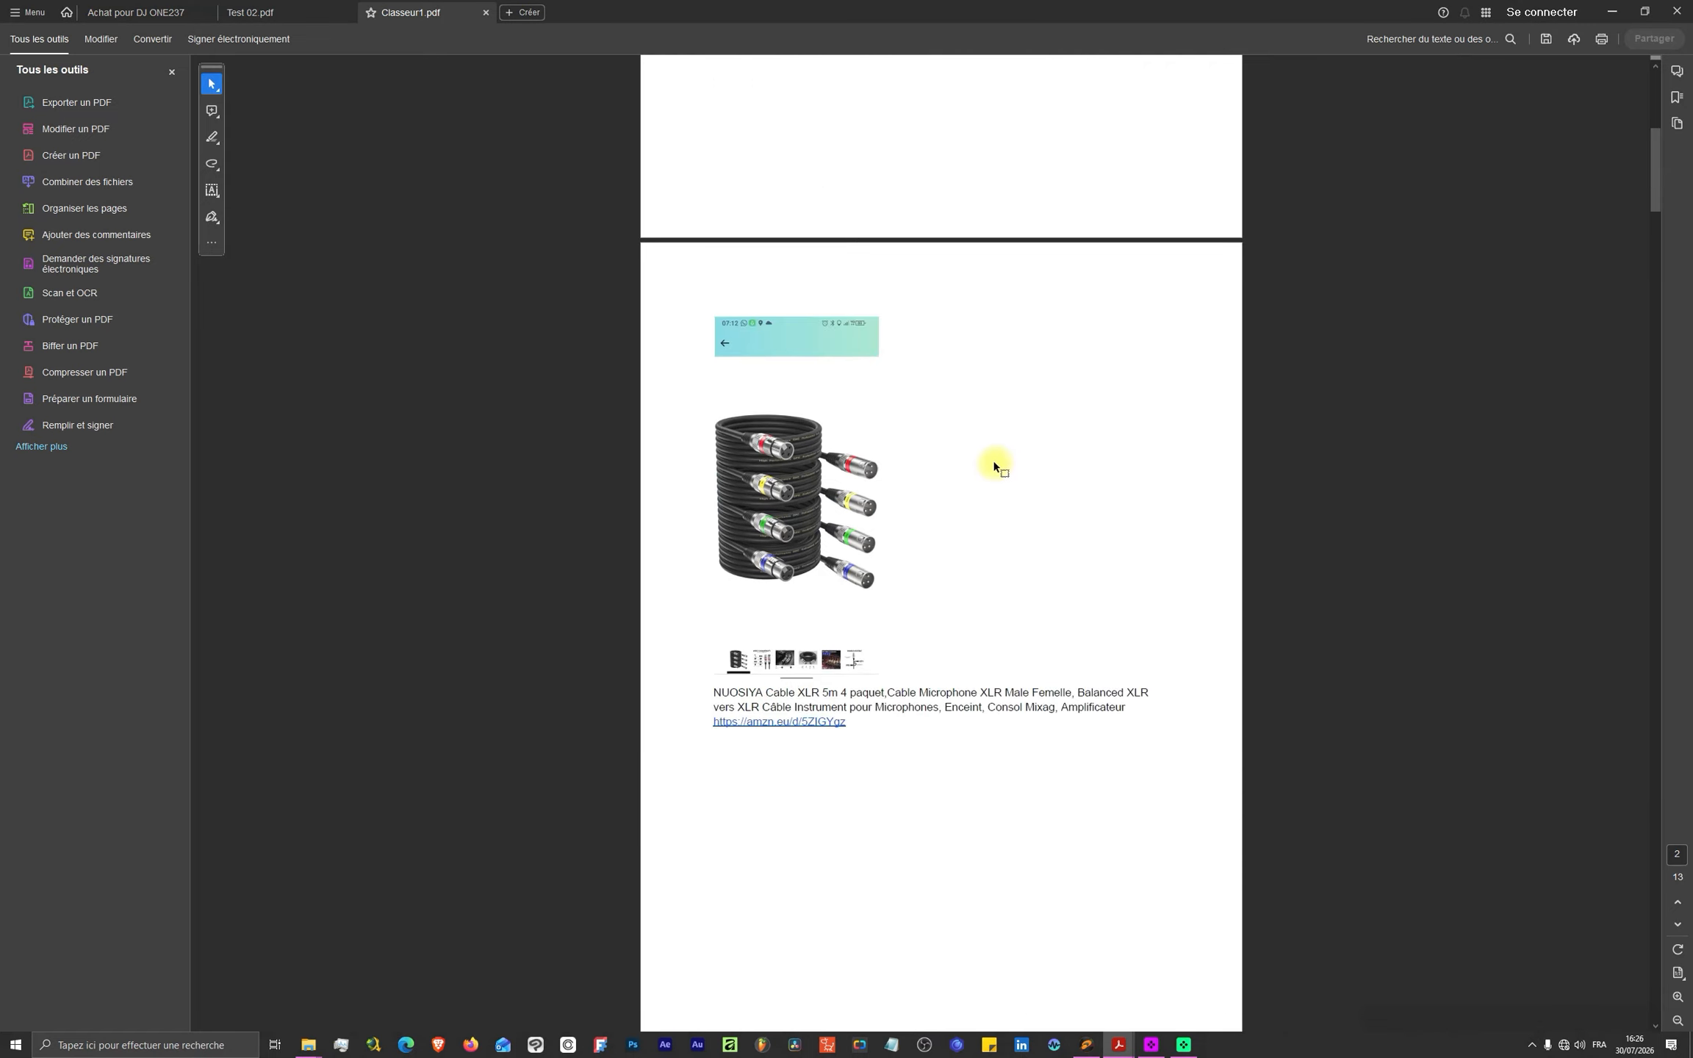
pyautogui.click(1678, 124)
pyautogui.scroll(-15, 1565, 513)
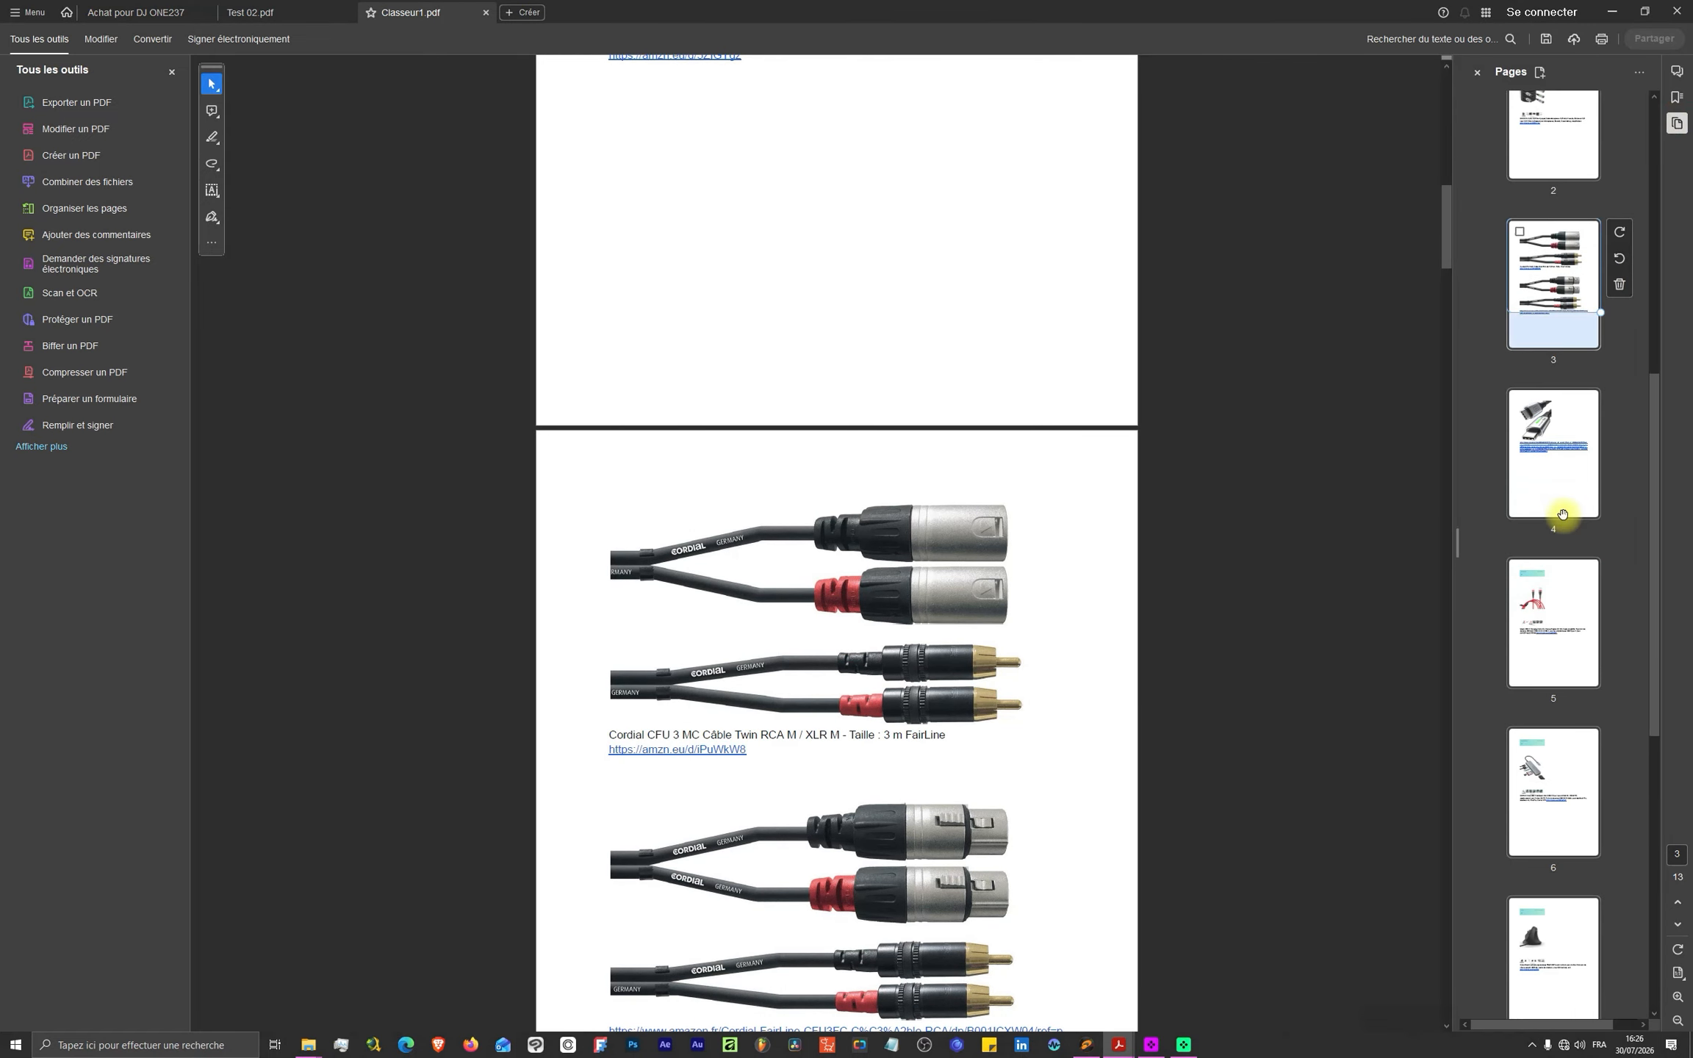
pyautogui.click(1596, 695)
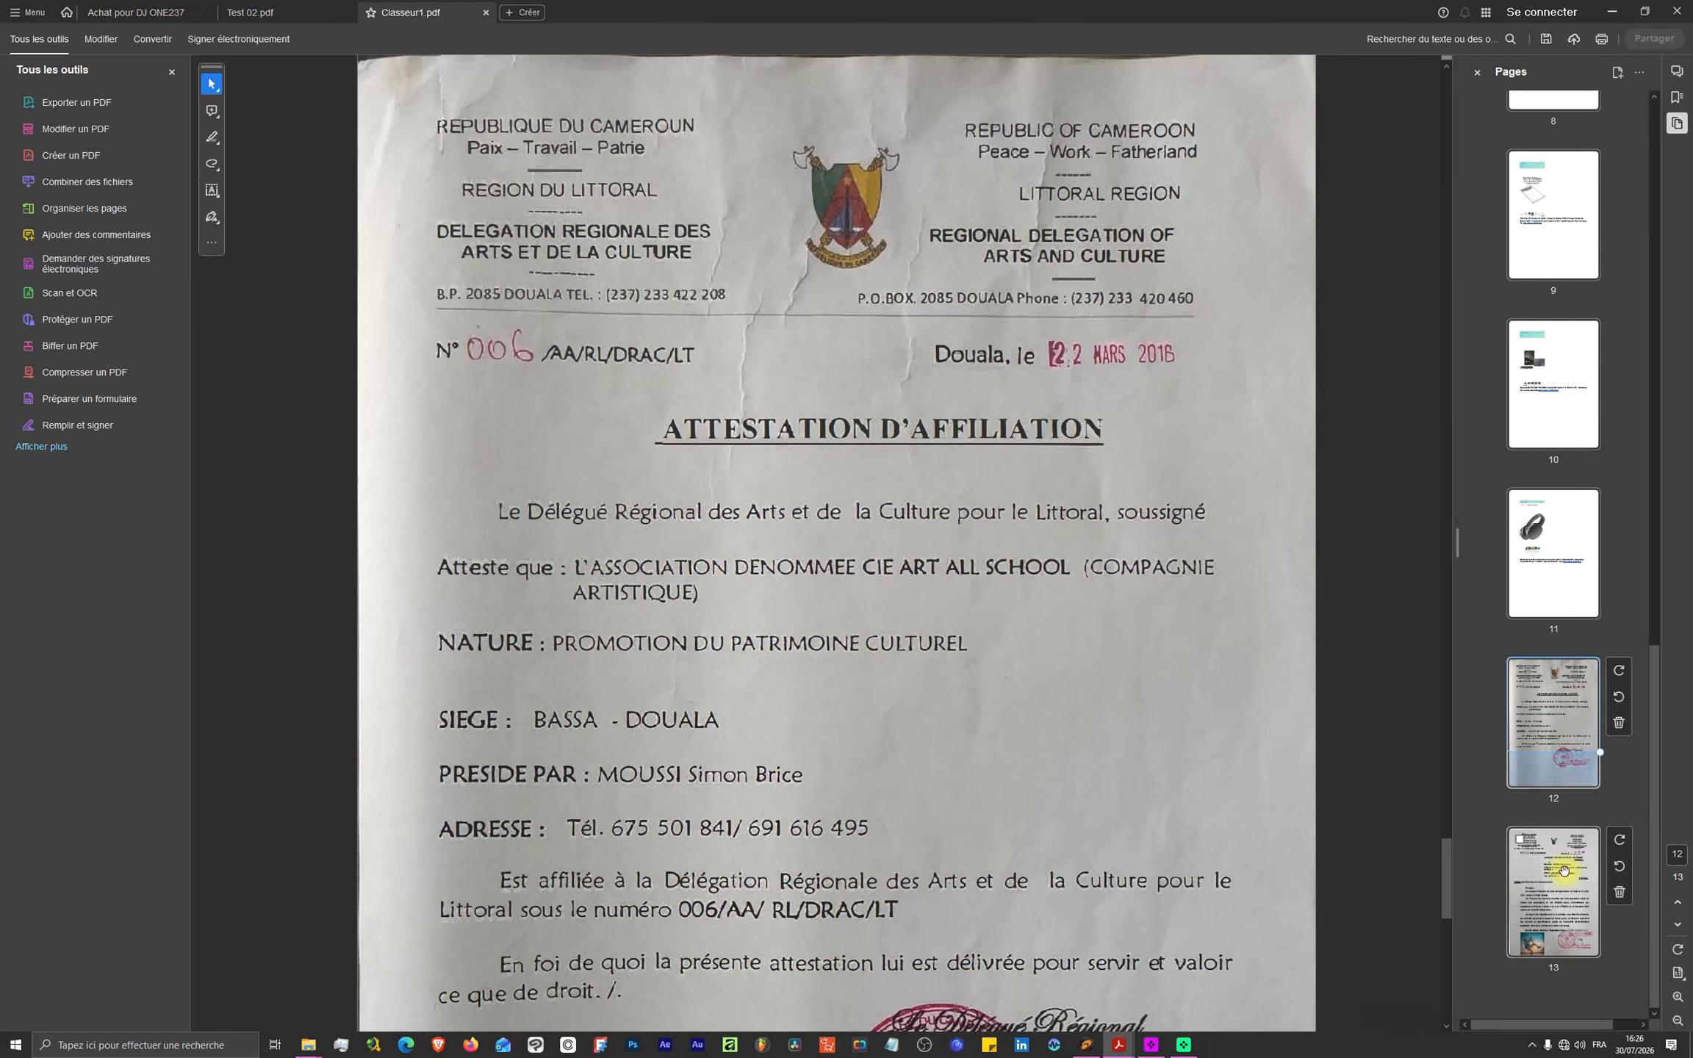
pyautogui.click(1565, 889)
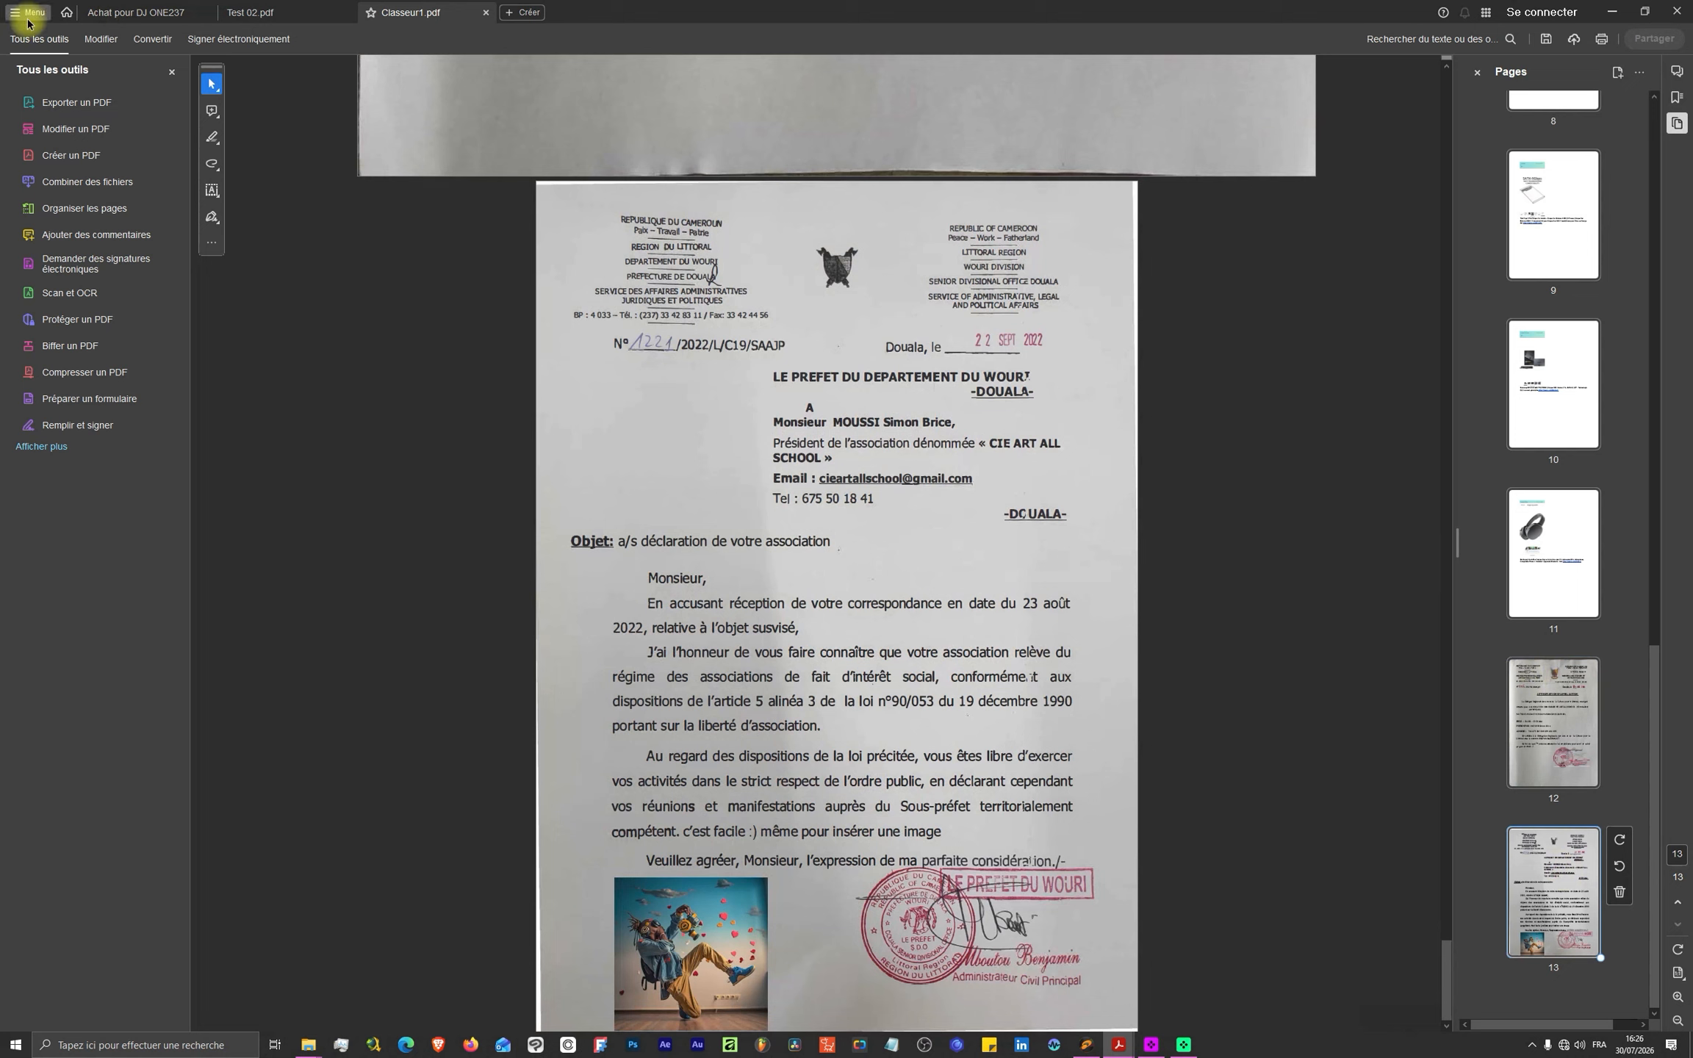
# - In Achat pour DJ ONE237, organize the pages so the Cordial cables are page 2 and the USB-C cable is page 3
pyautogui.click(132, 12)
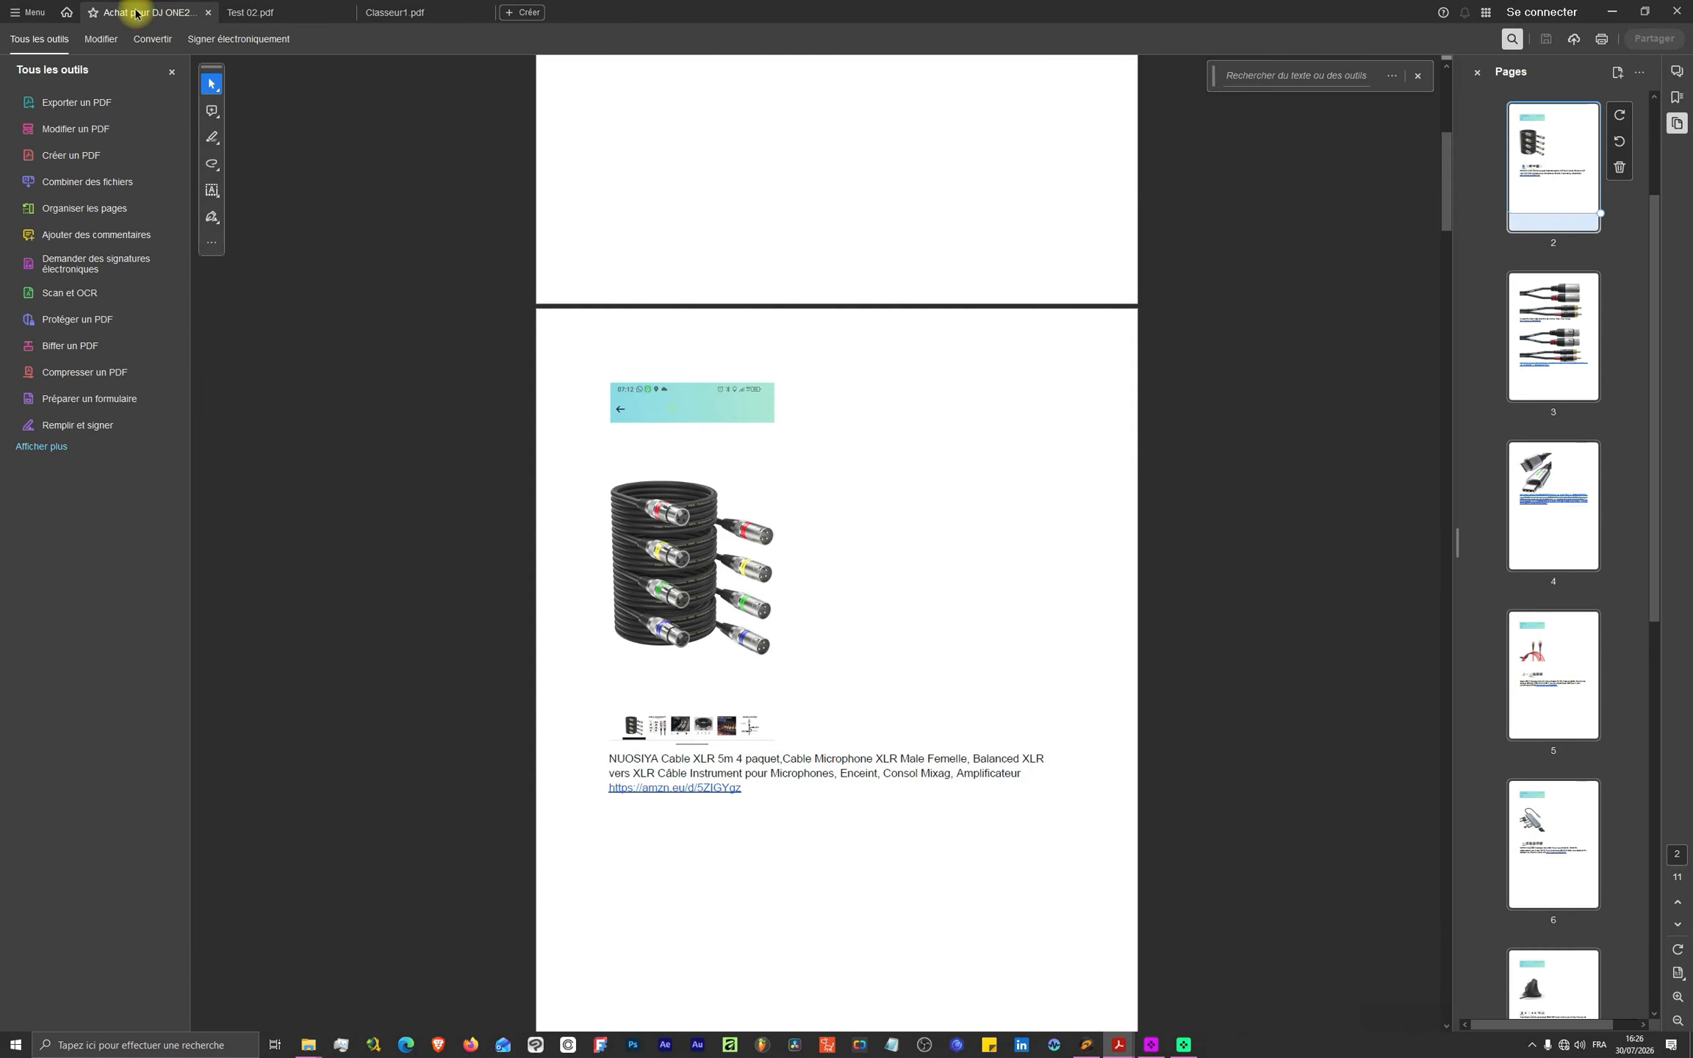
pyautogui.click(82, 213)
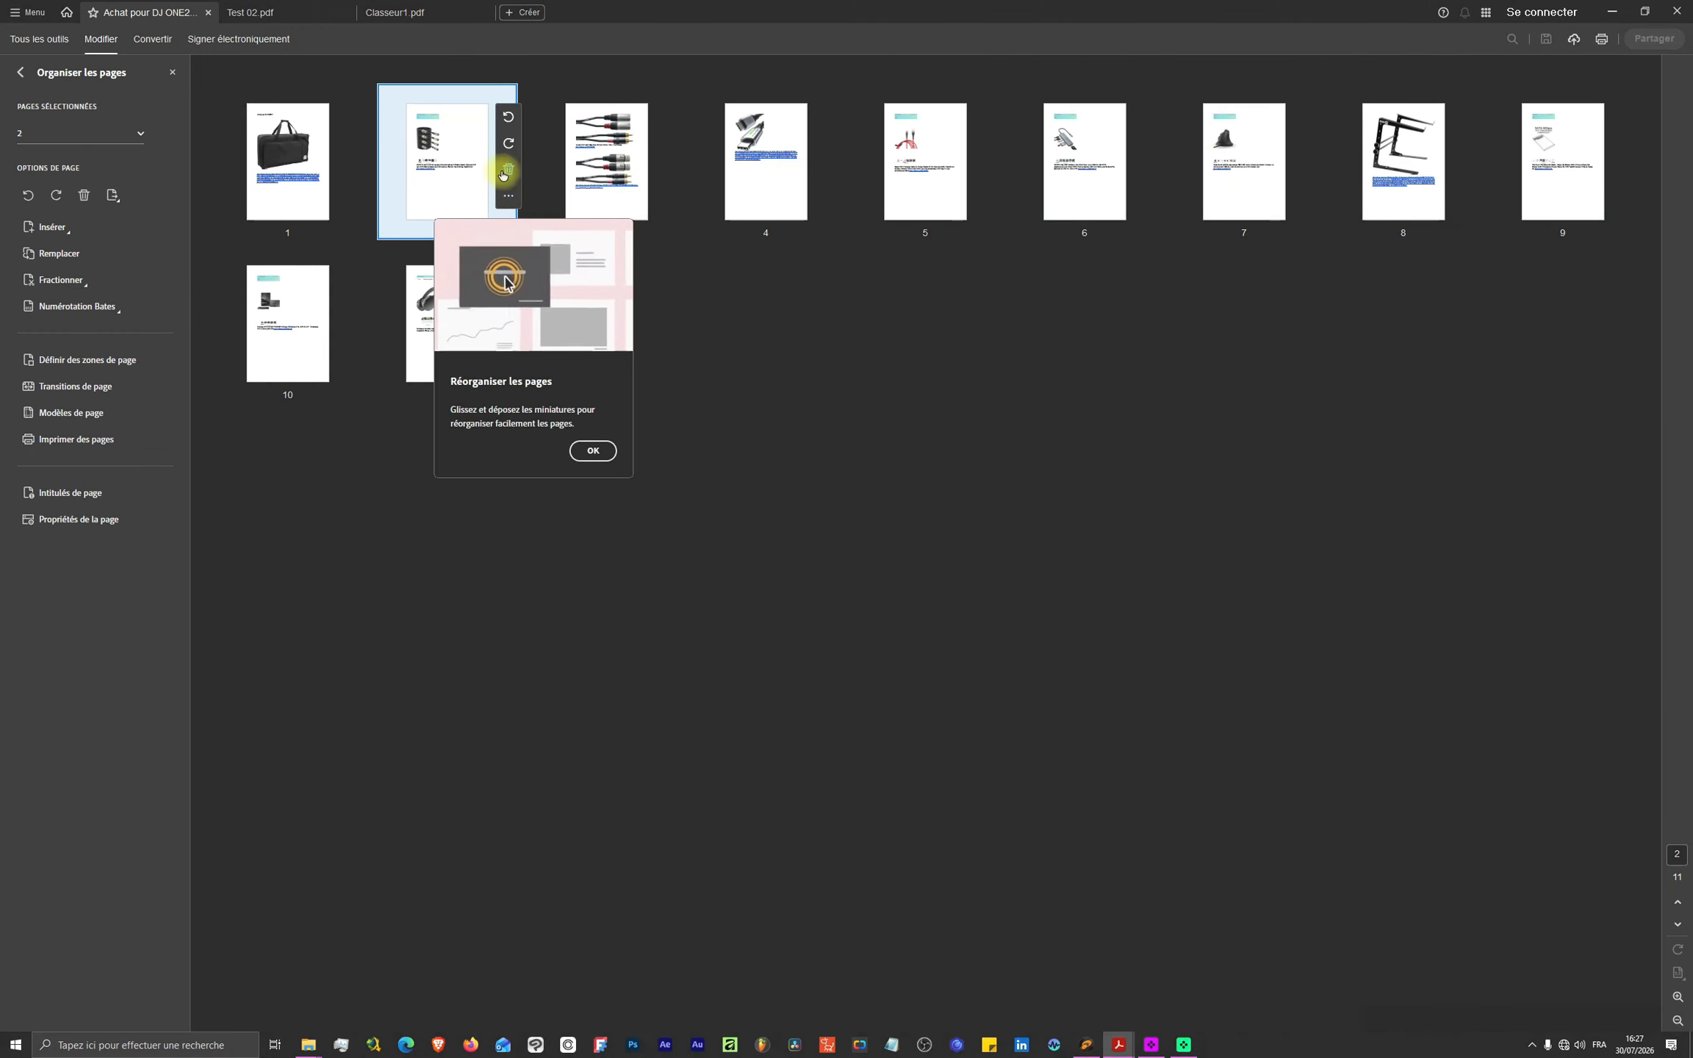
pyautogui.moveTo(610, 173); pyautogui.dragTo(400, 180)
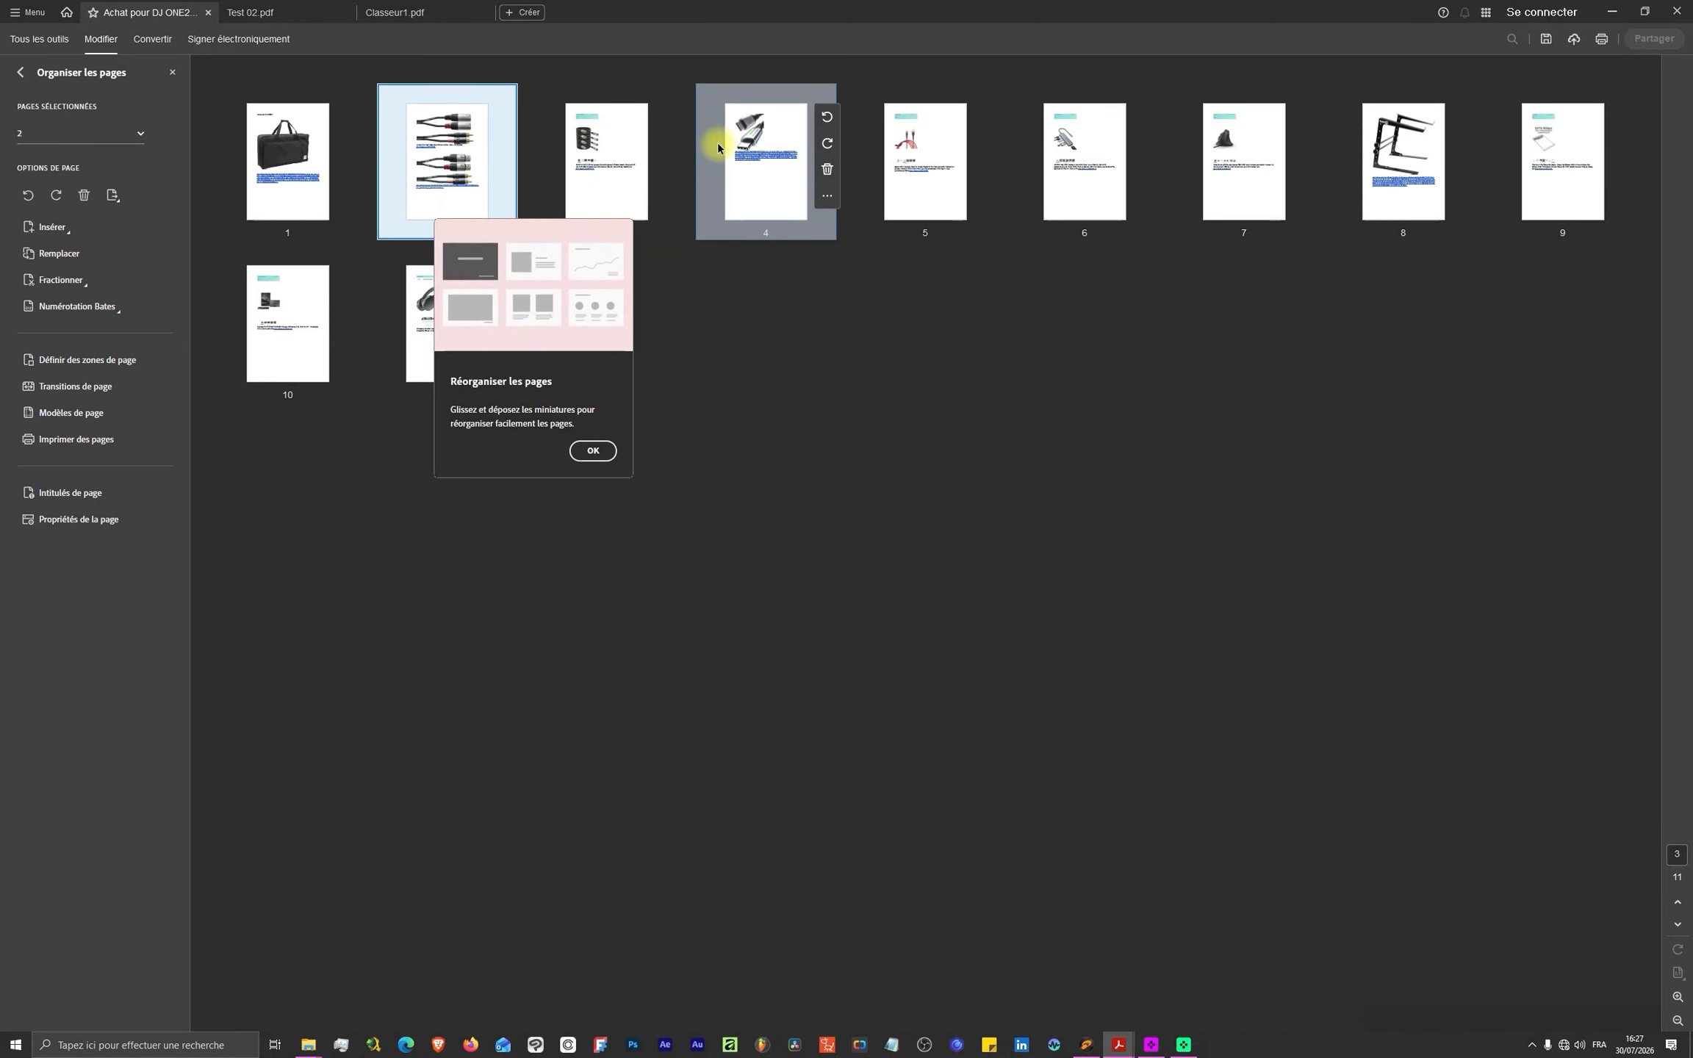
pyautogui.moveTo(768, 155); pyautogui.dragTo(546, 158)
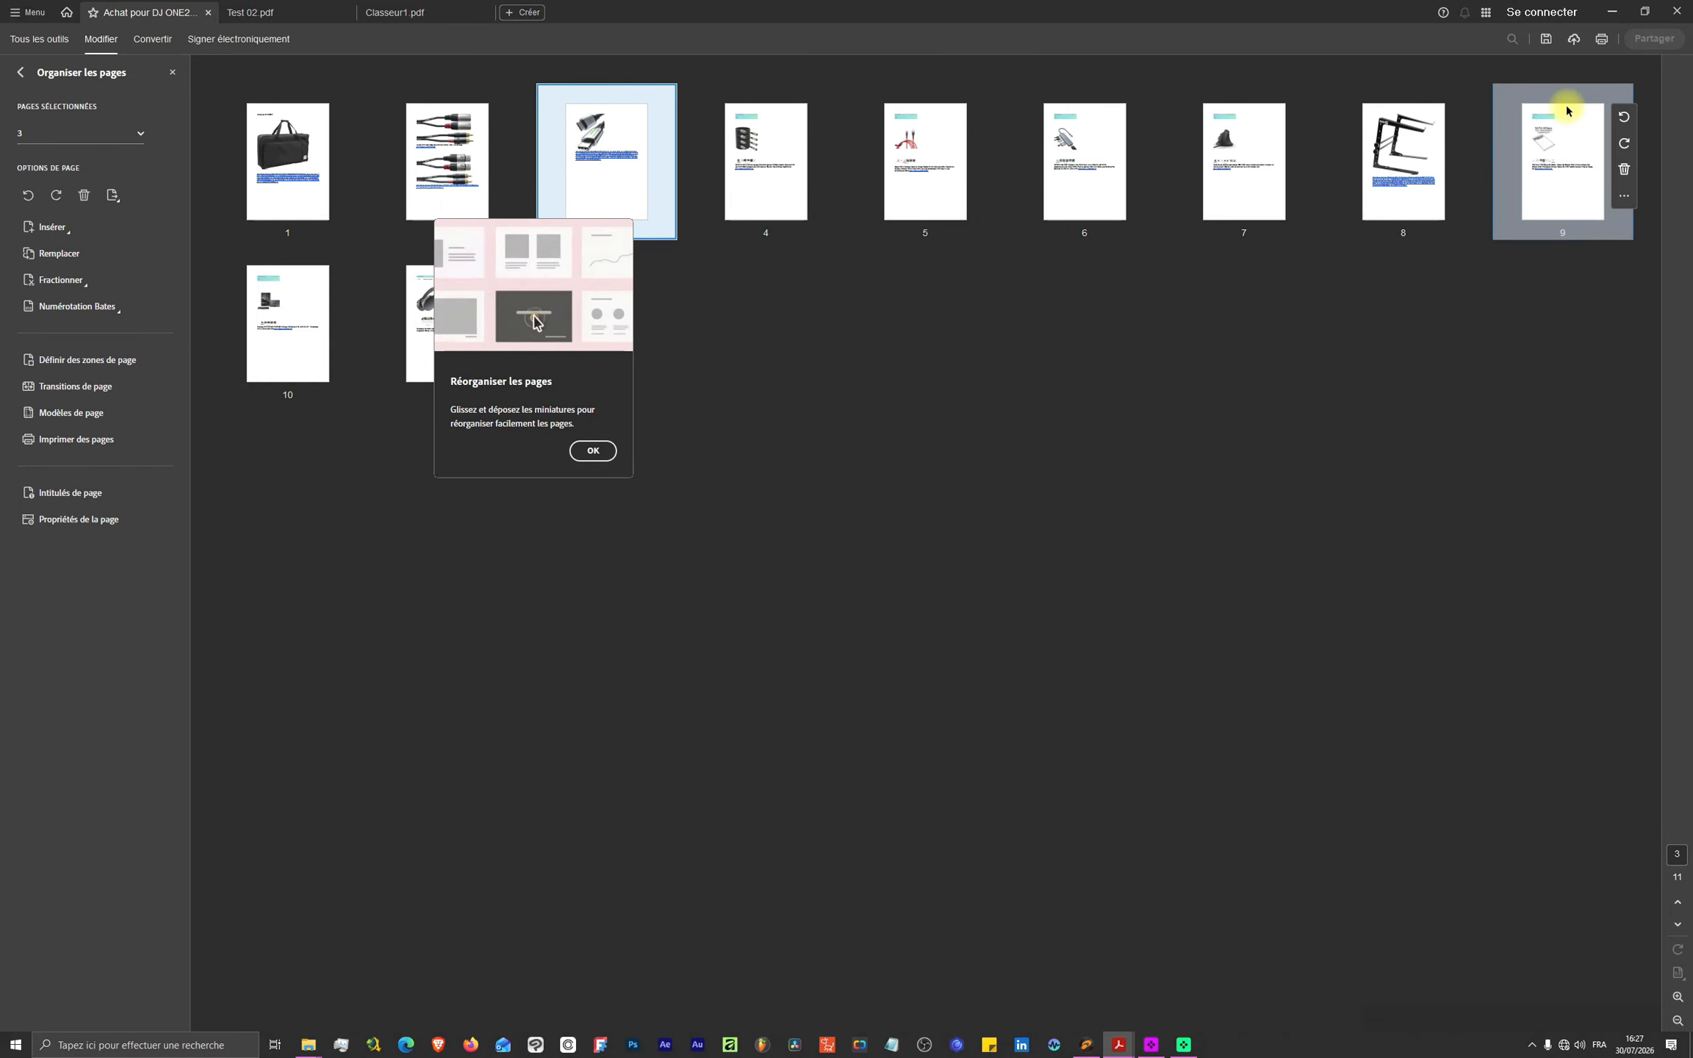
# - Reorder the page thumbnails in the document view so the USB-C hub is page 5 and the XLR cable is page 6
pyautogui.click(46, 39)
pyautogui.moveTo(1542, 371); pyautogui.dragTo(1548, 617)
pyautogui.moveTo(1560, 691); pyautogui.dragTo(1544, 468)
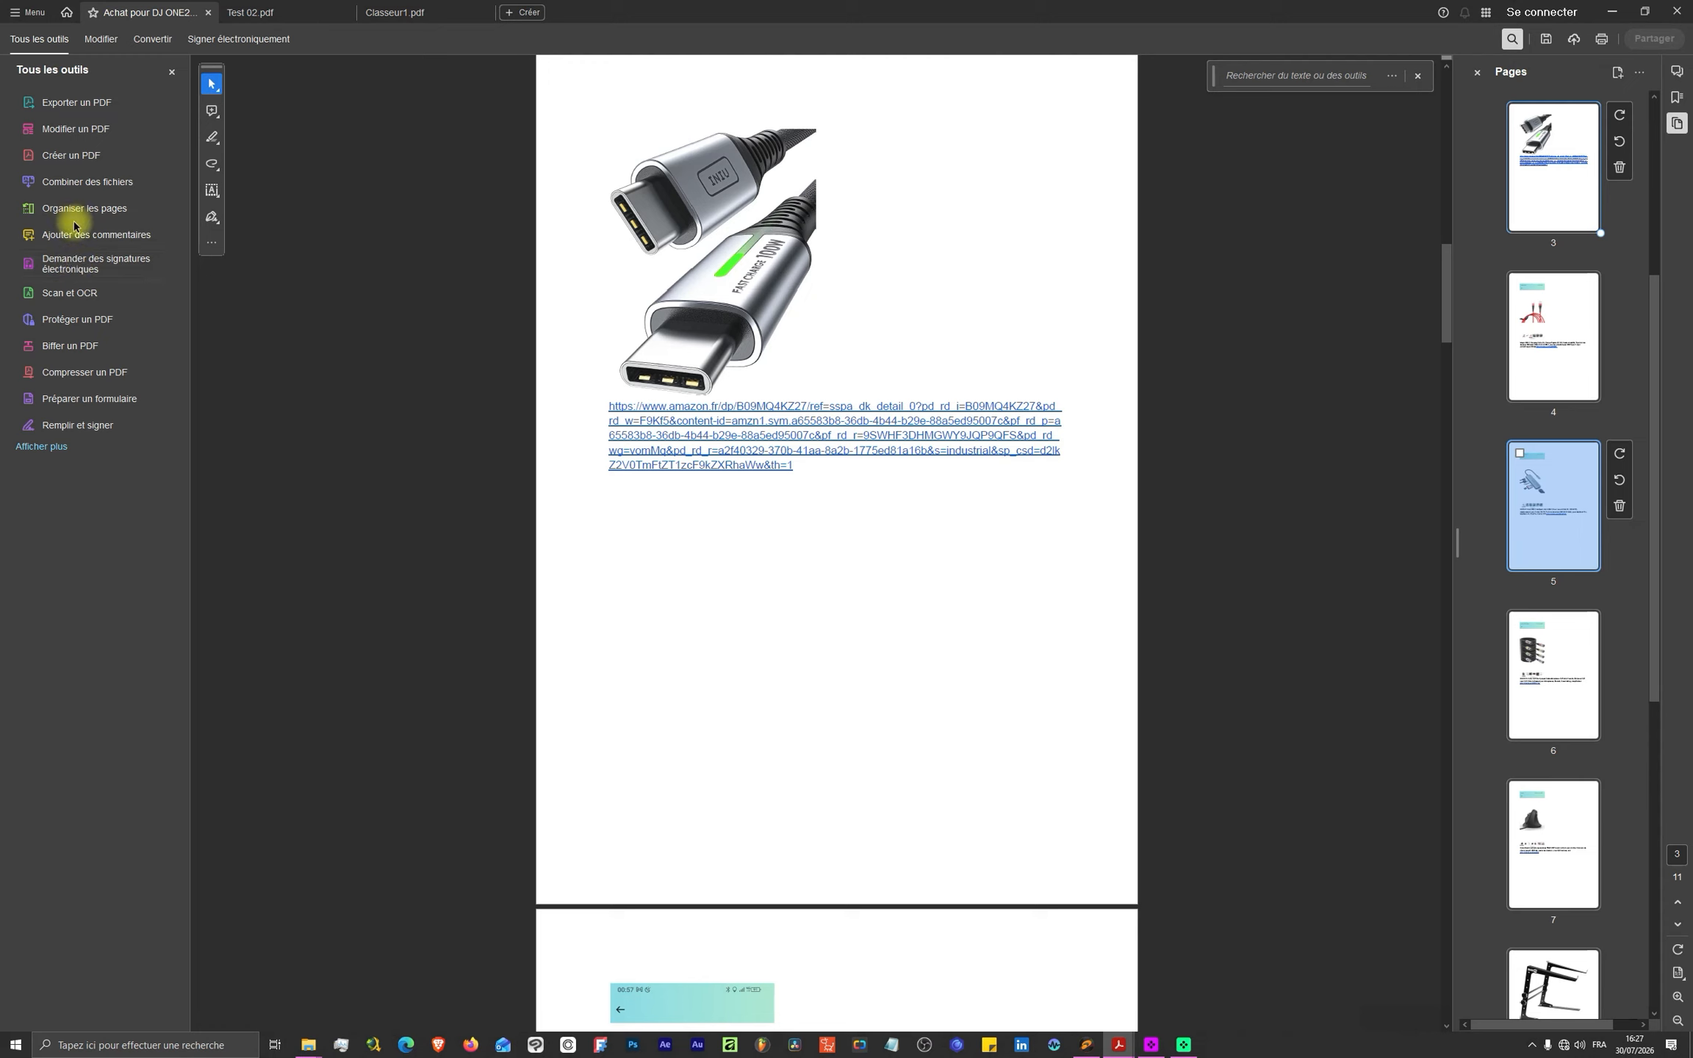
# - Add the comment "chnager le cable" on the USB-C cable image on page 3
pyautogui.click(87, 241)
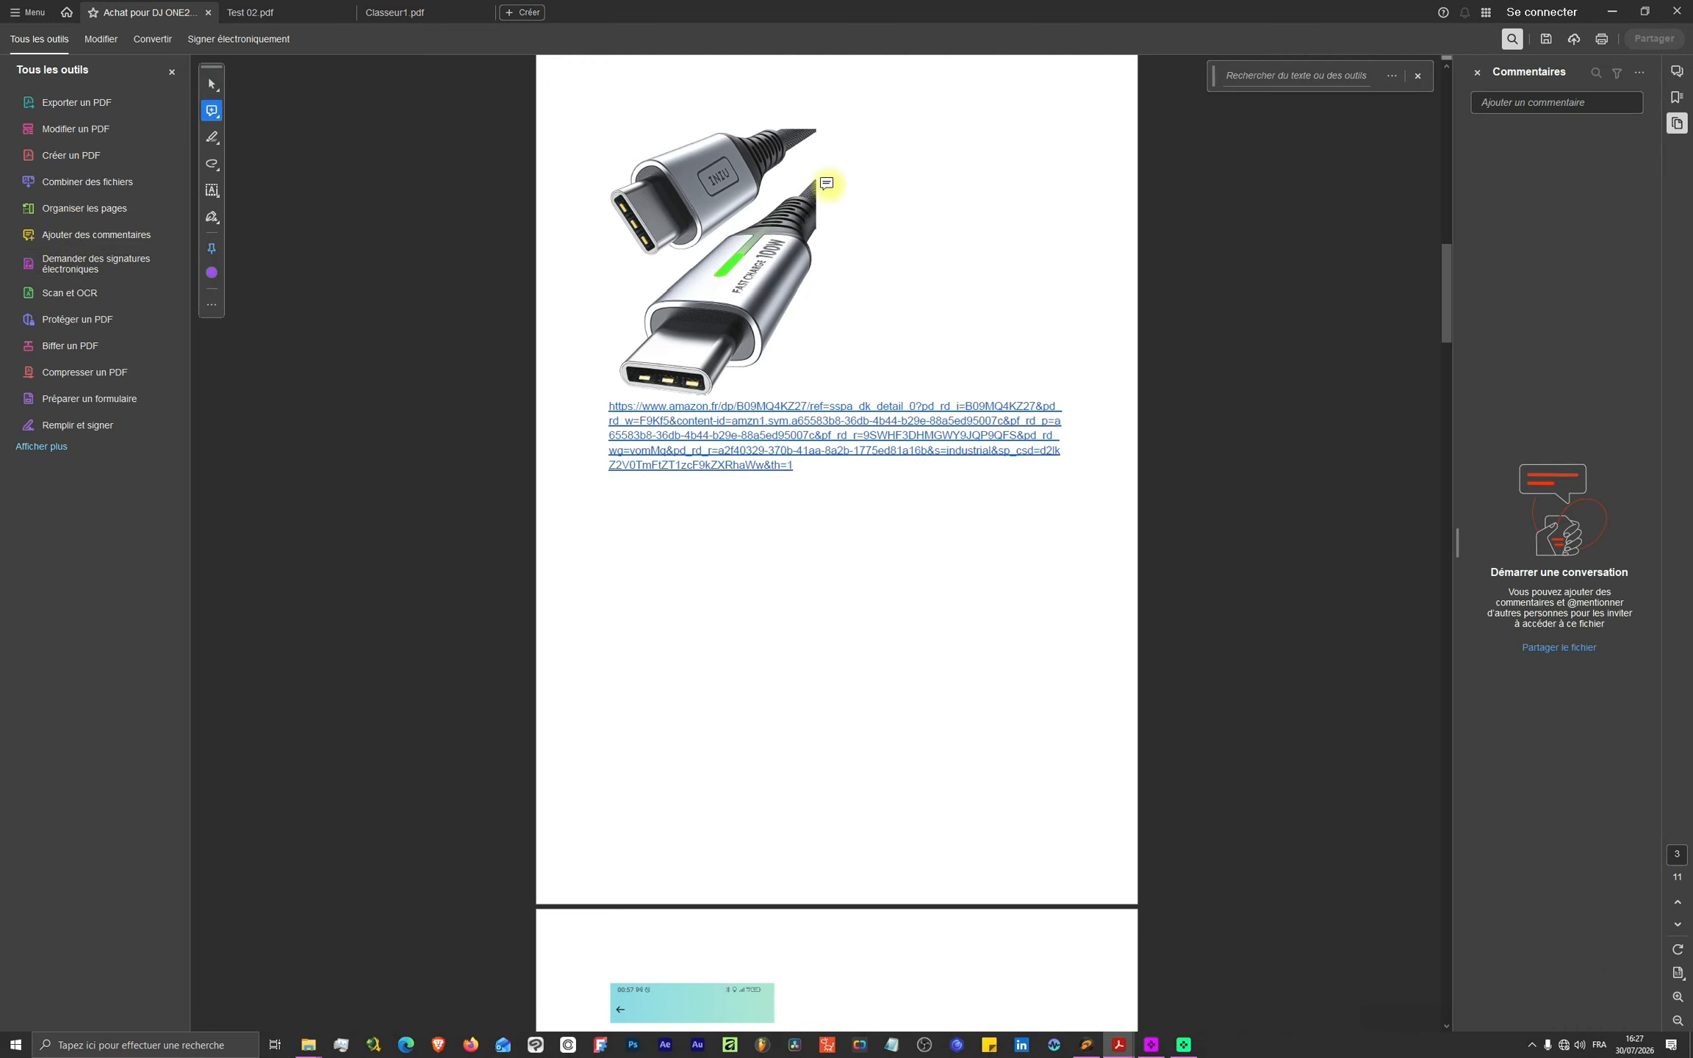
pyautogui.click(776, 266)
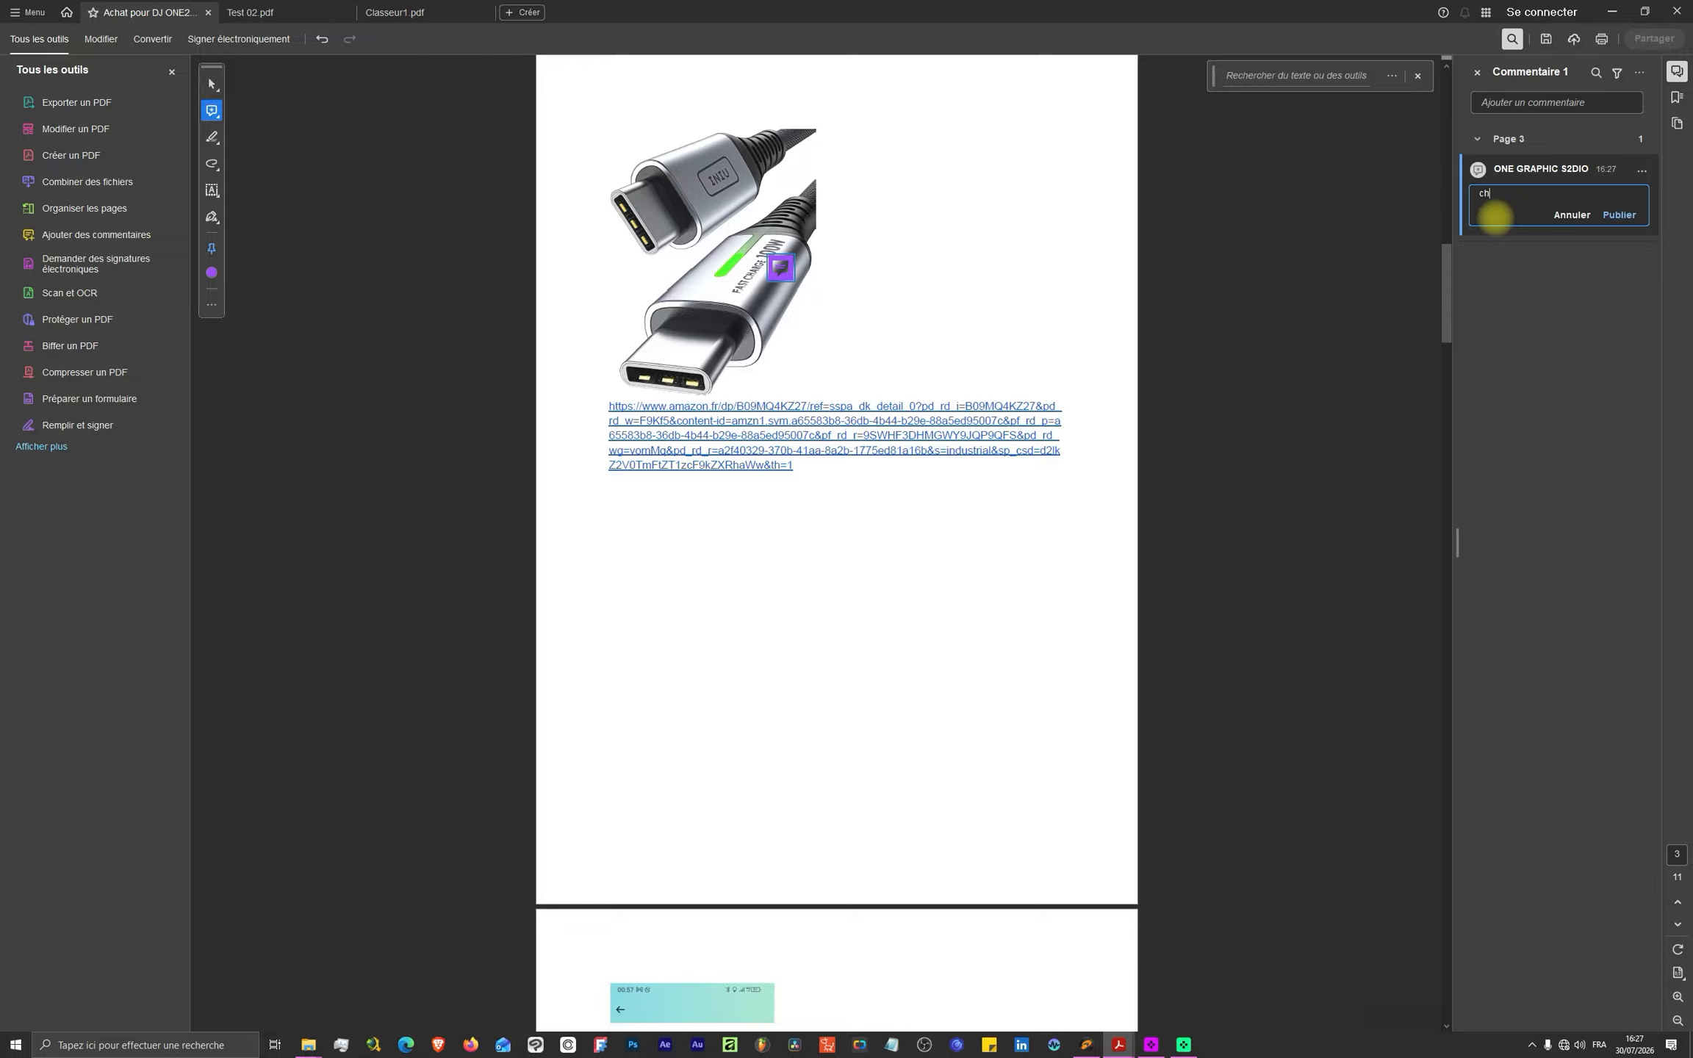
pyautogui.write('chnager le cable')
# - Look at the form for requesting electronic signatures and return to the full tool list
pyautogui.click(79, 270)
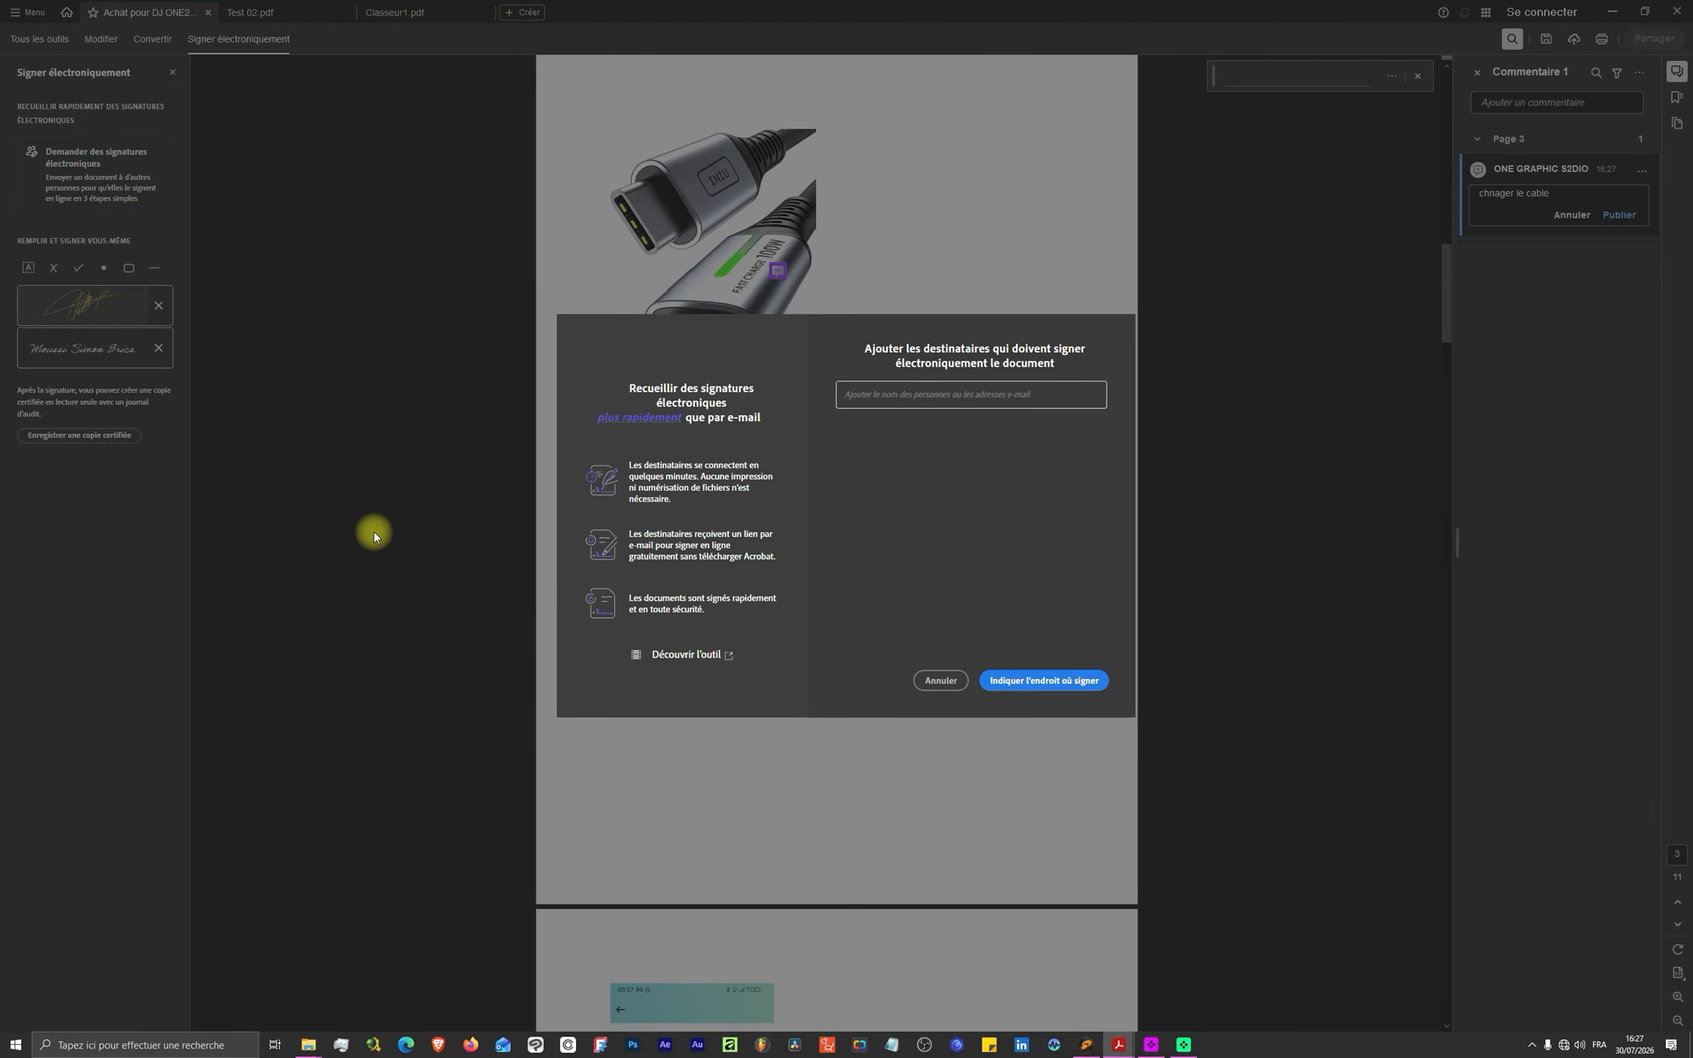
pyautogui.click(941, 680)
pyautogui.click(2, 41)
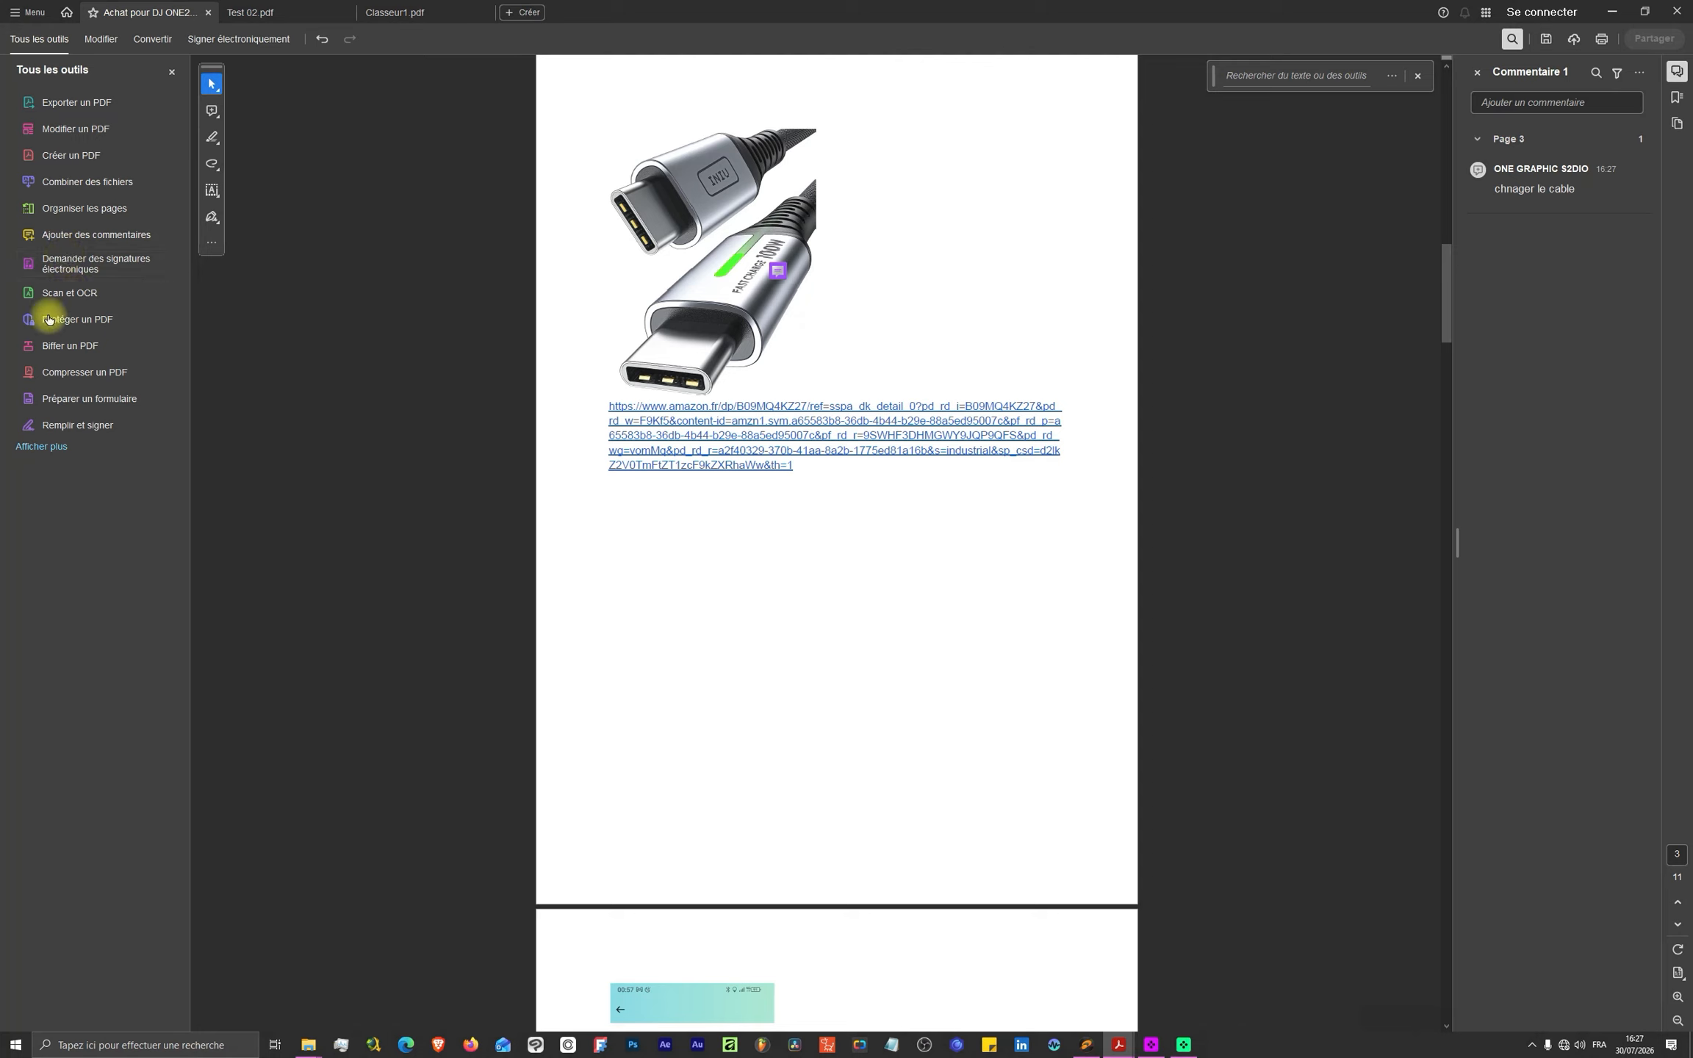
# - Try to enhance the scanned file on all pages with text recognition, and stop the process
pyautogui.click(66, 295)
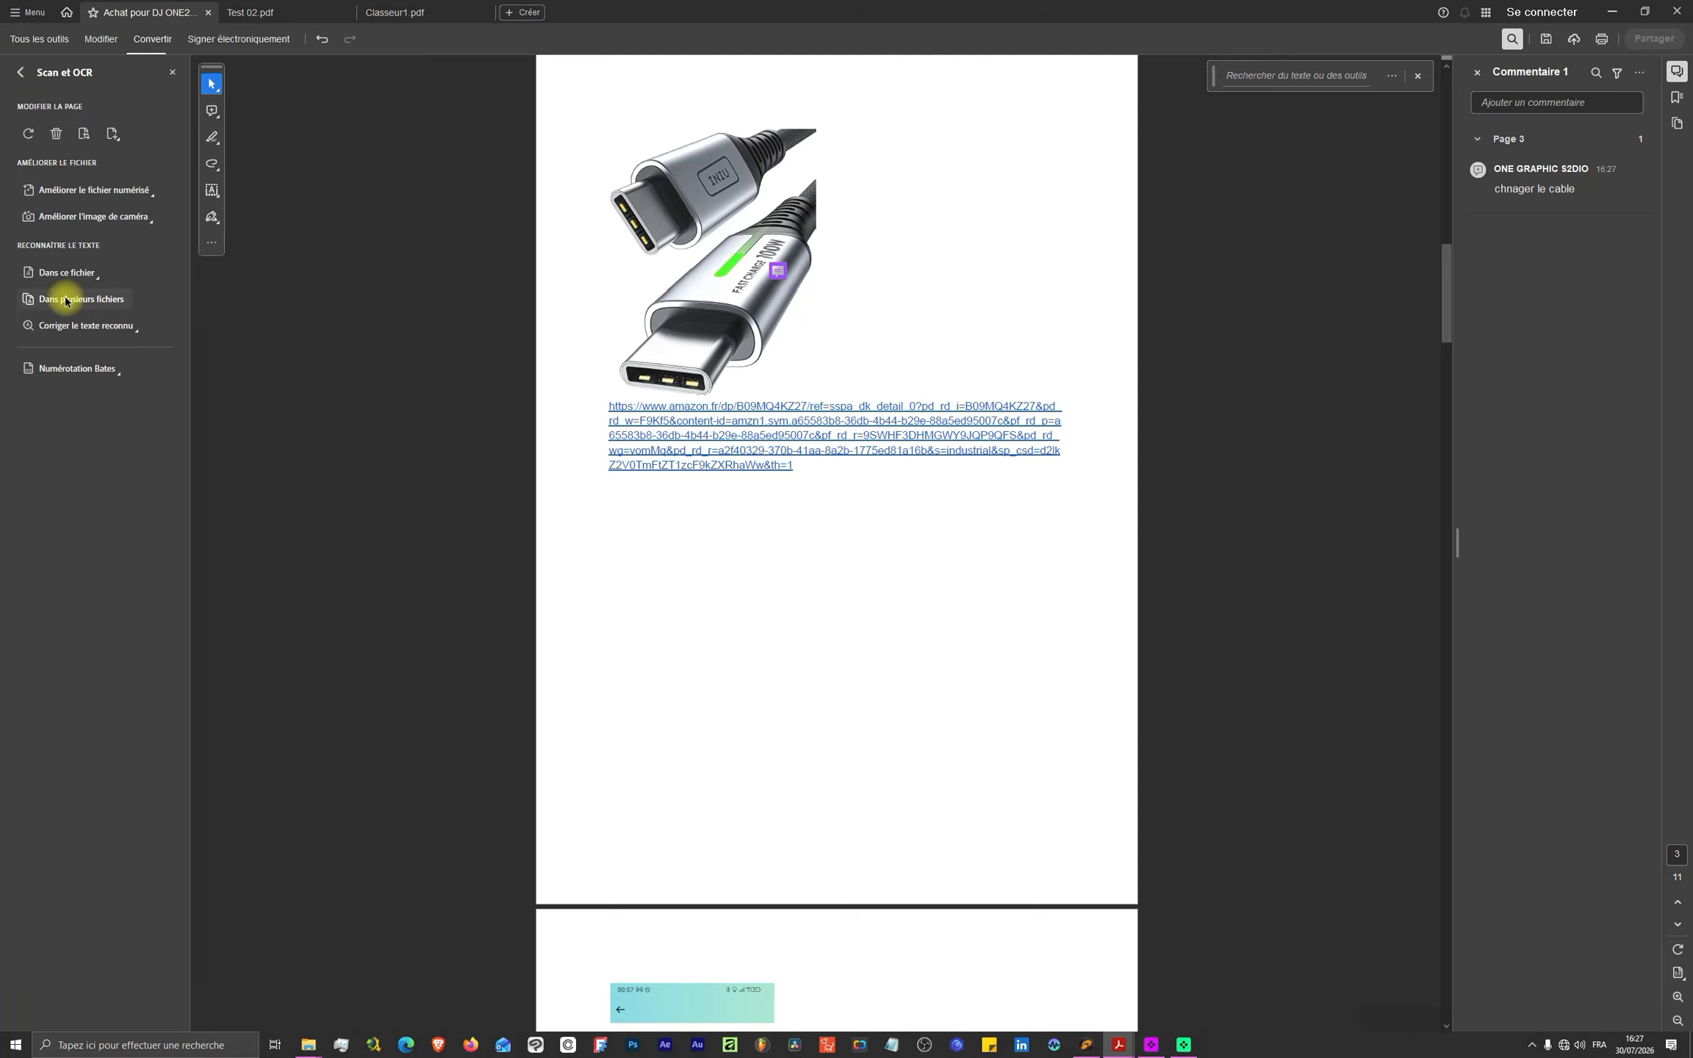
pyautogui.click(75, 194)
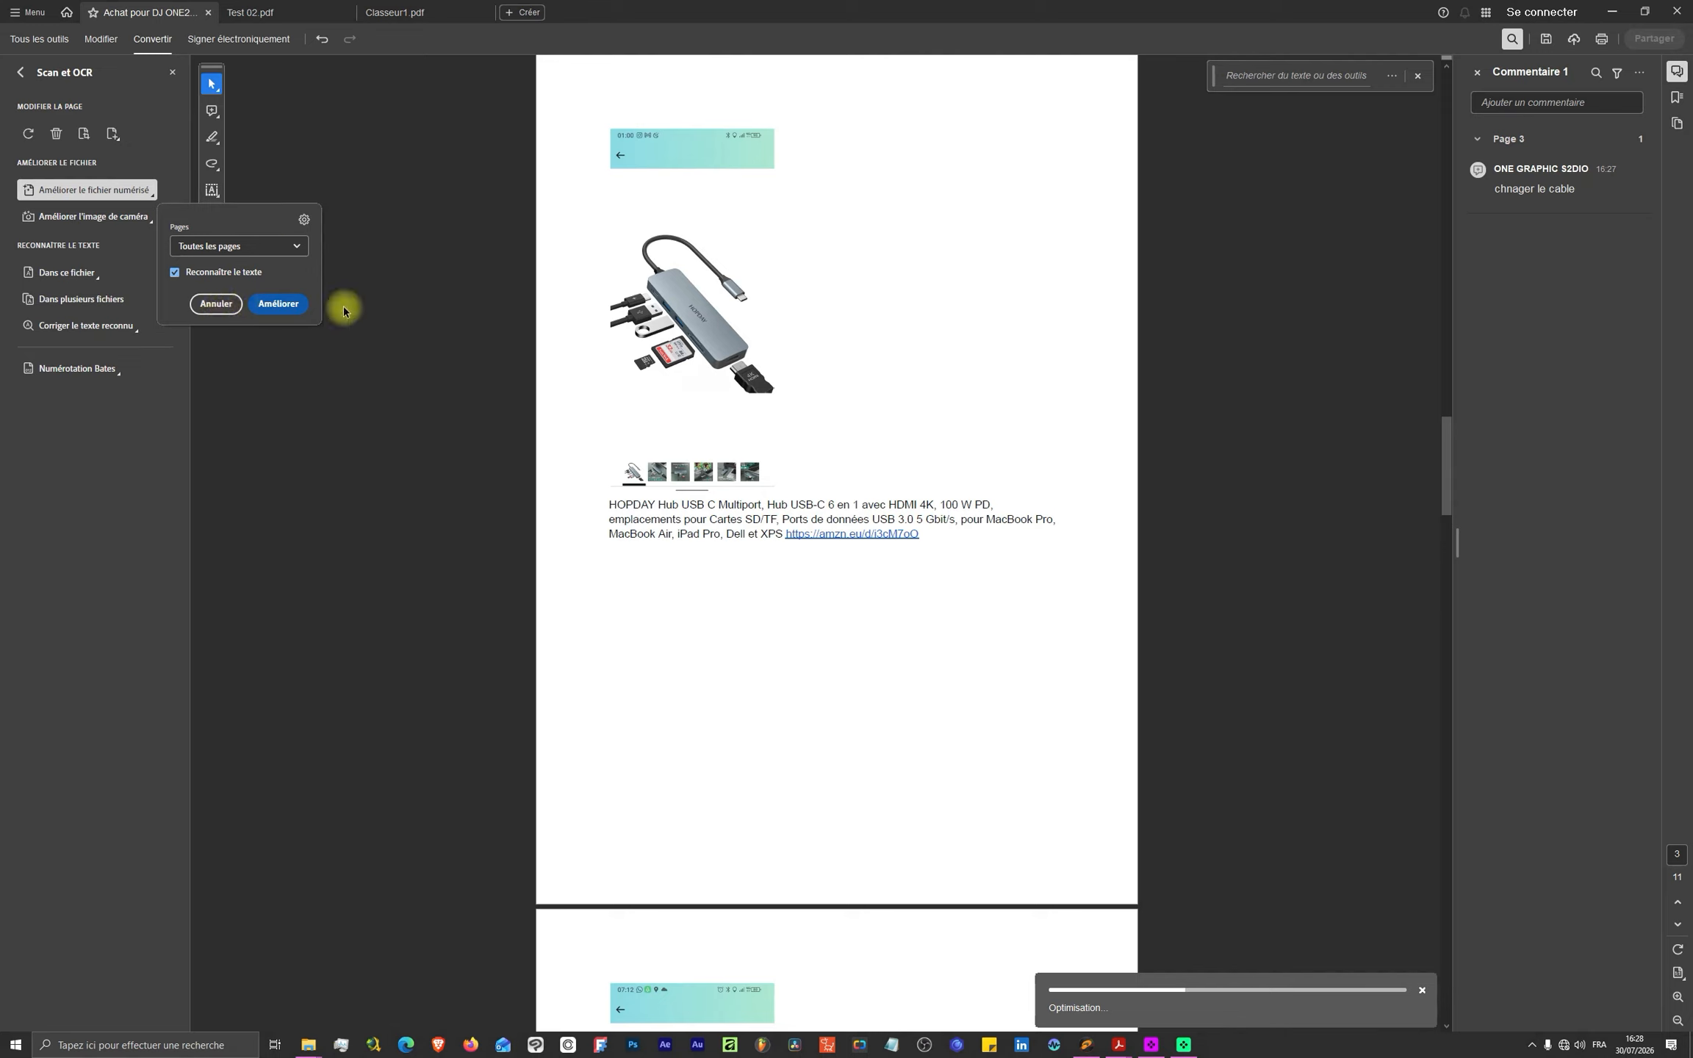
pyautogui.click(1422, 990)
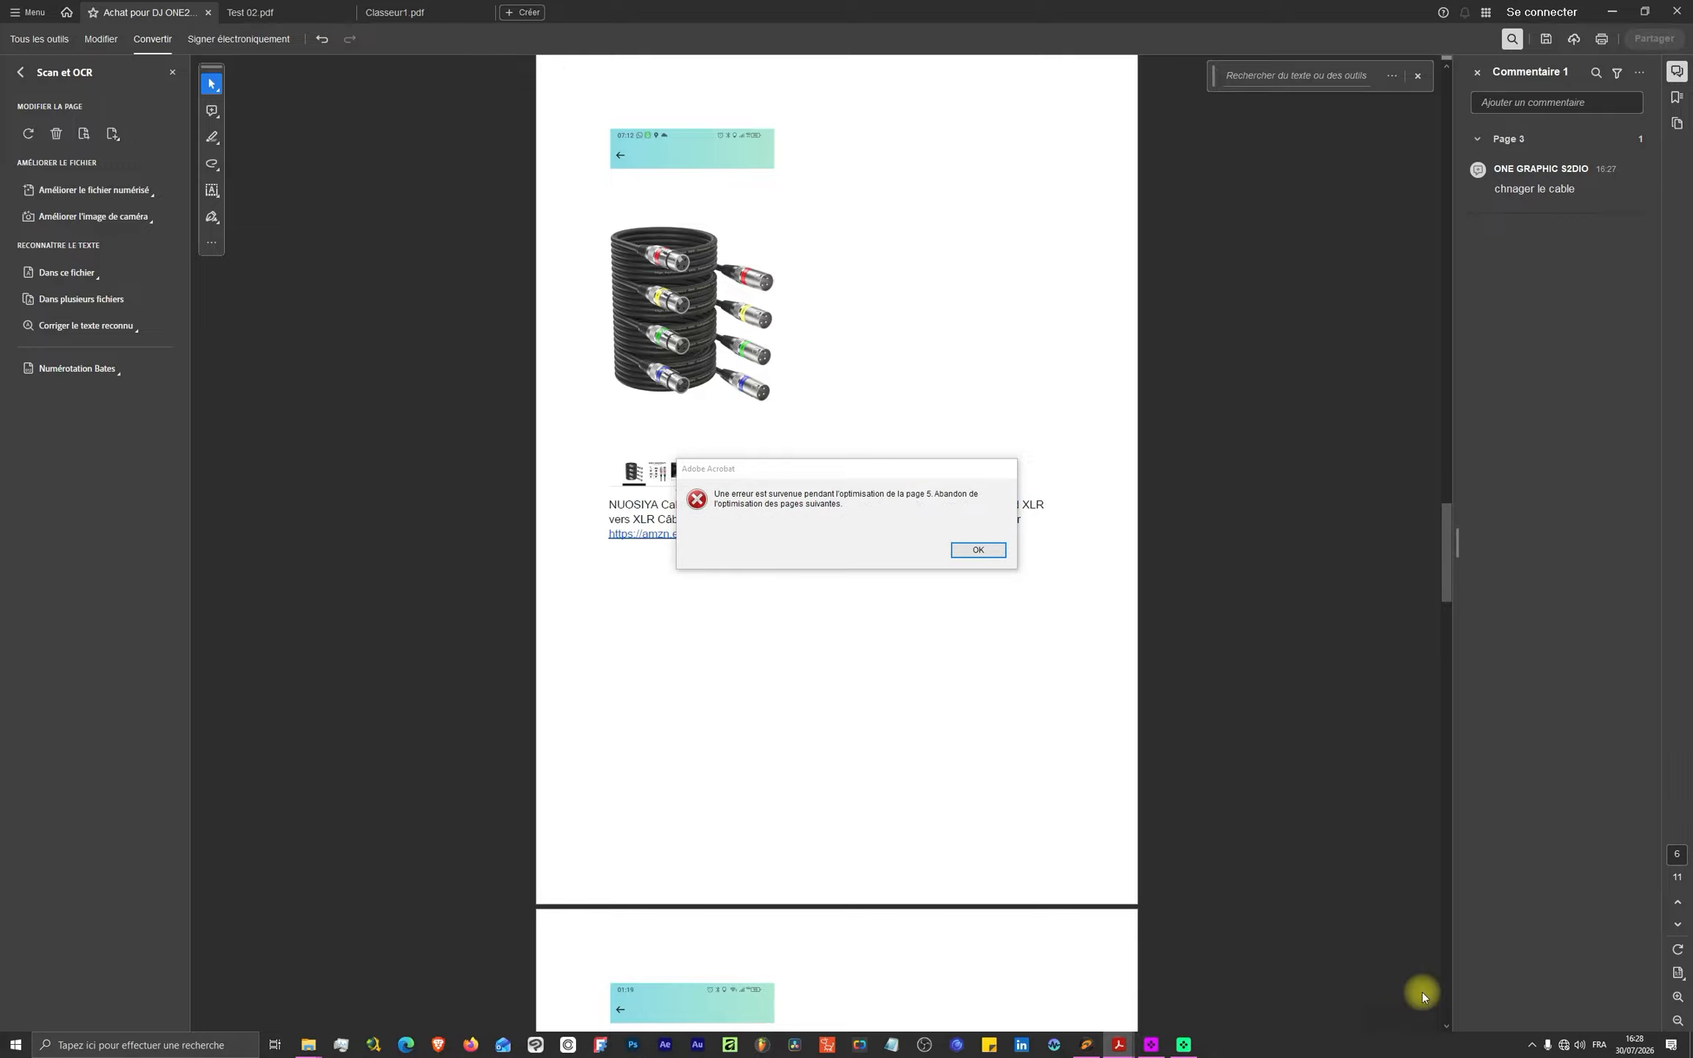
pyautogui.click(1001, 548)
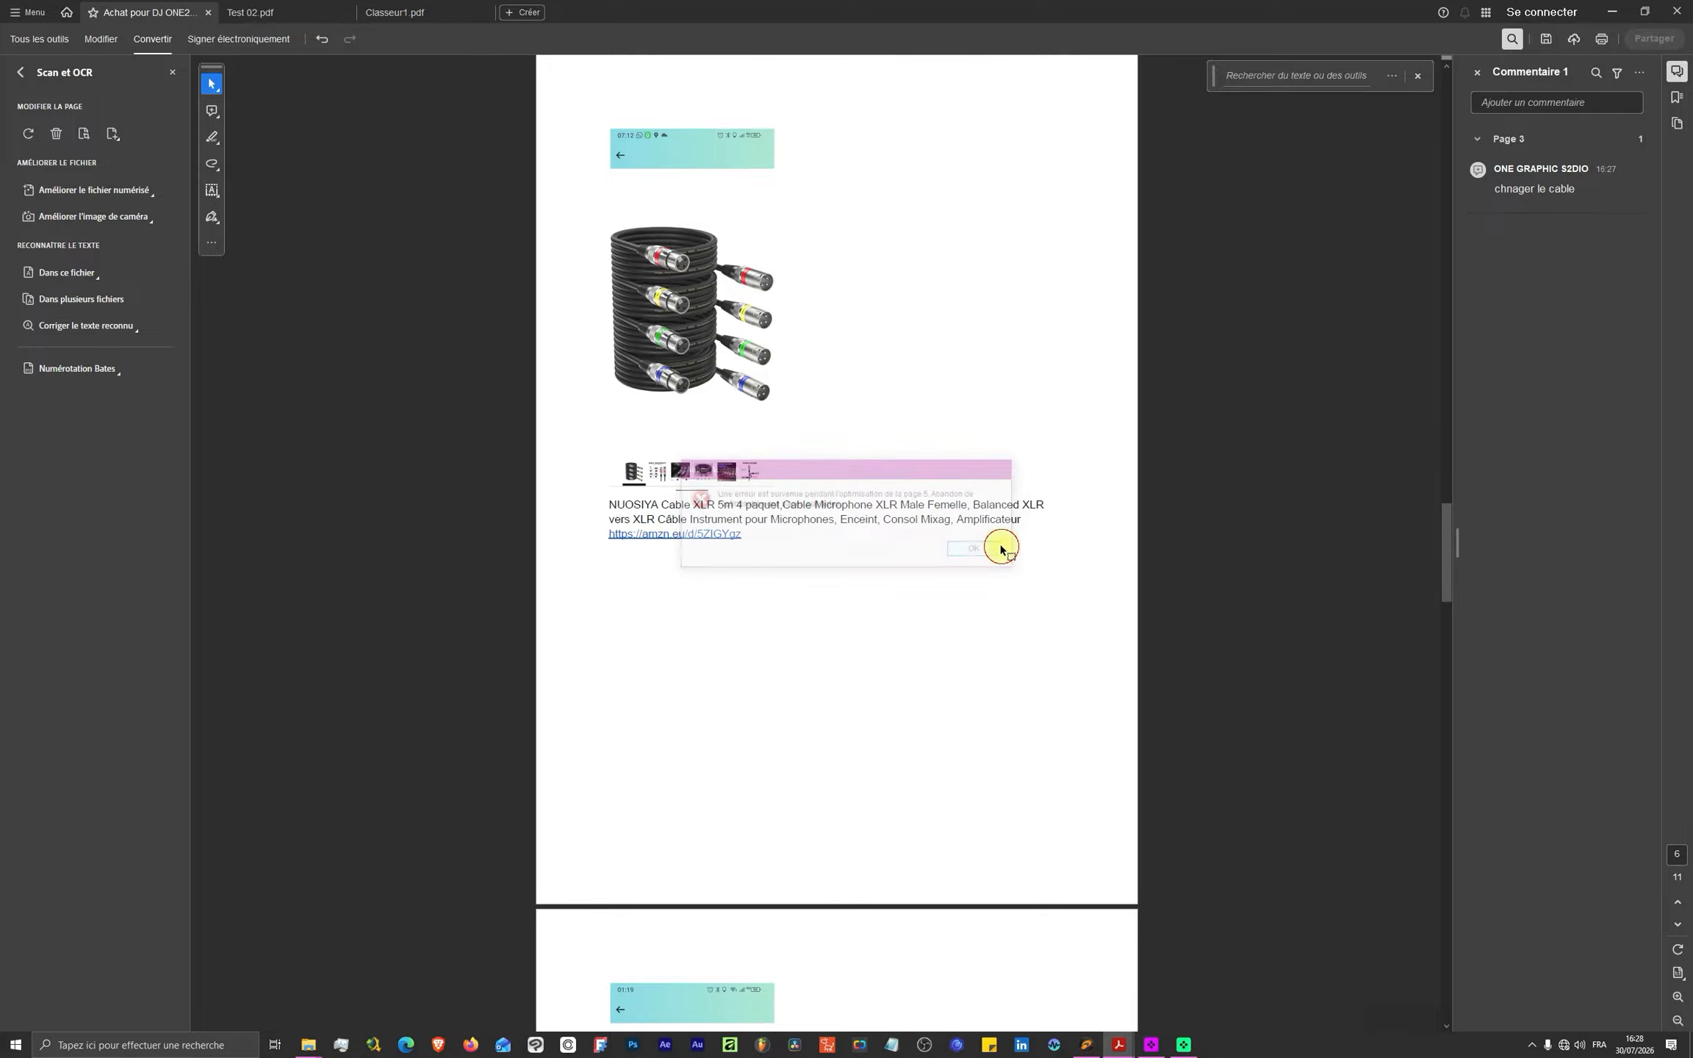
pyautogui.click(23, 41)
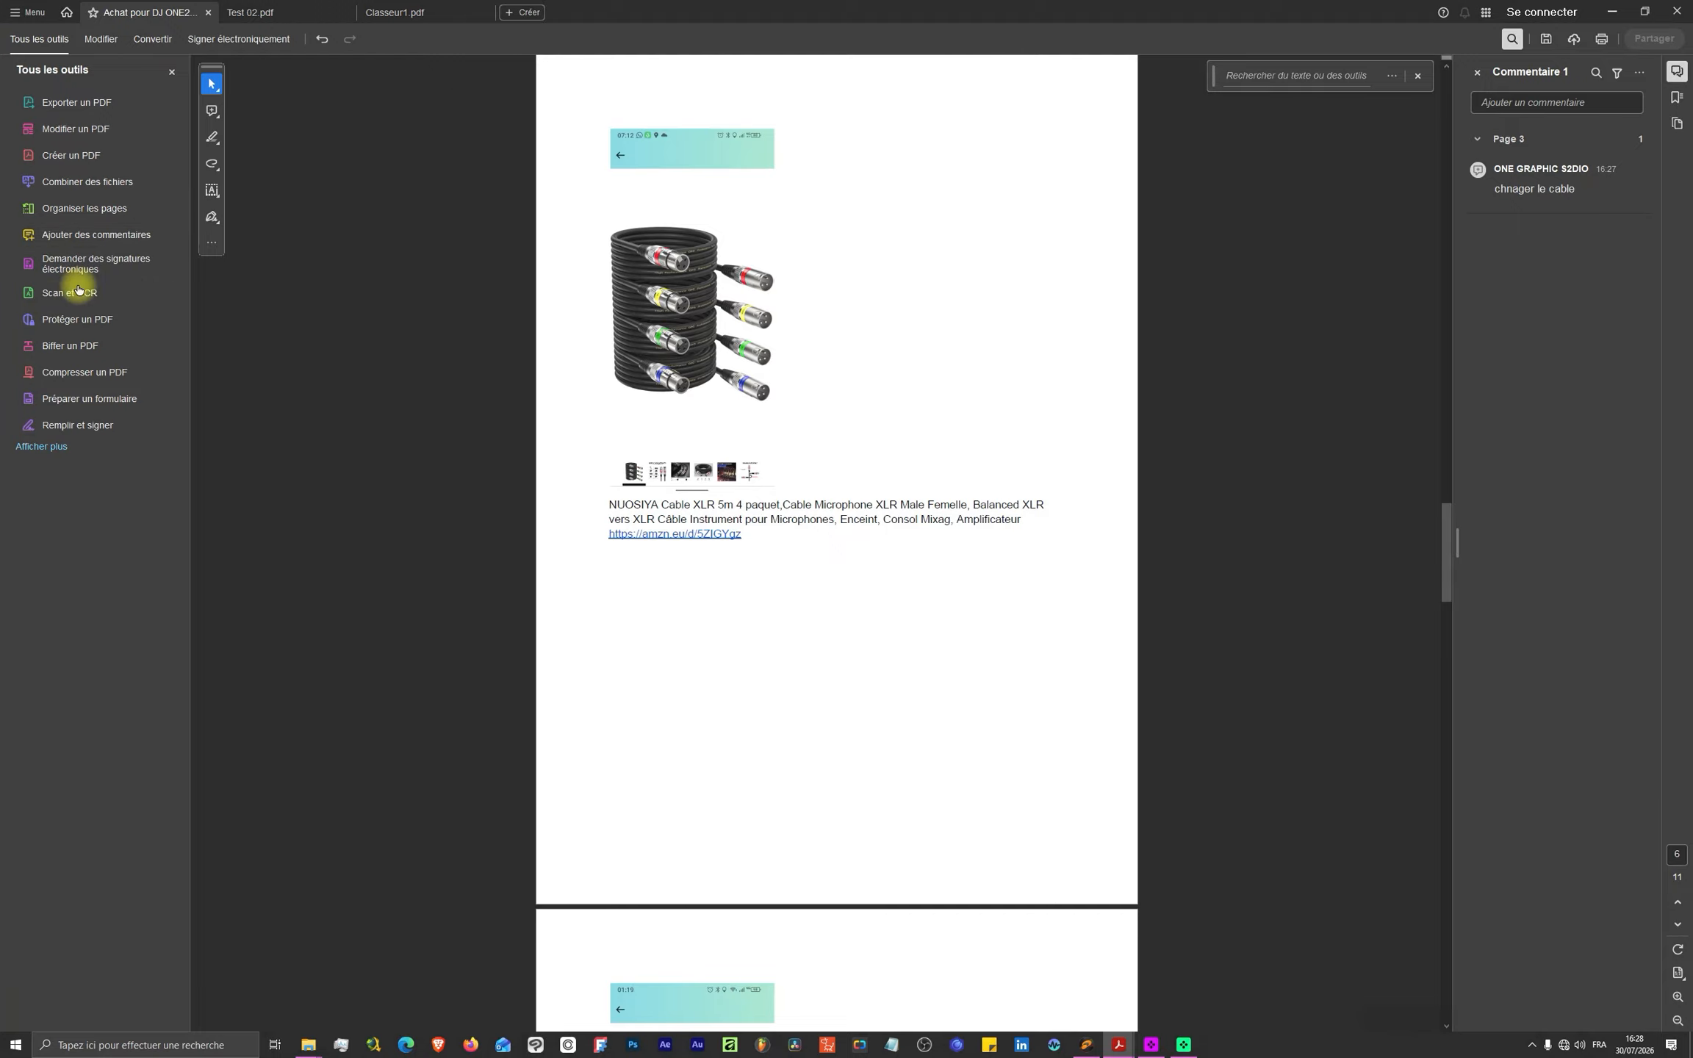
# - Look at the PDF protection options and the password protection settings without setting a password
pyautogui.click(76, 322)
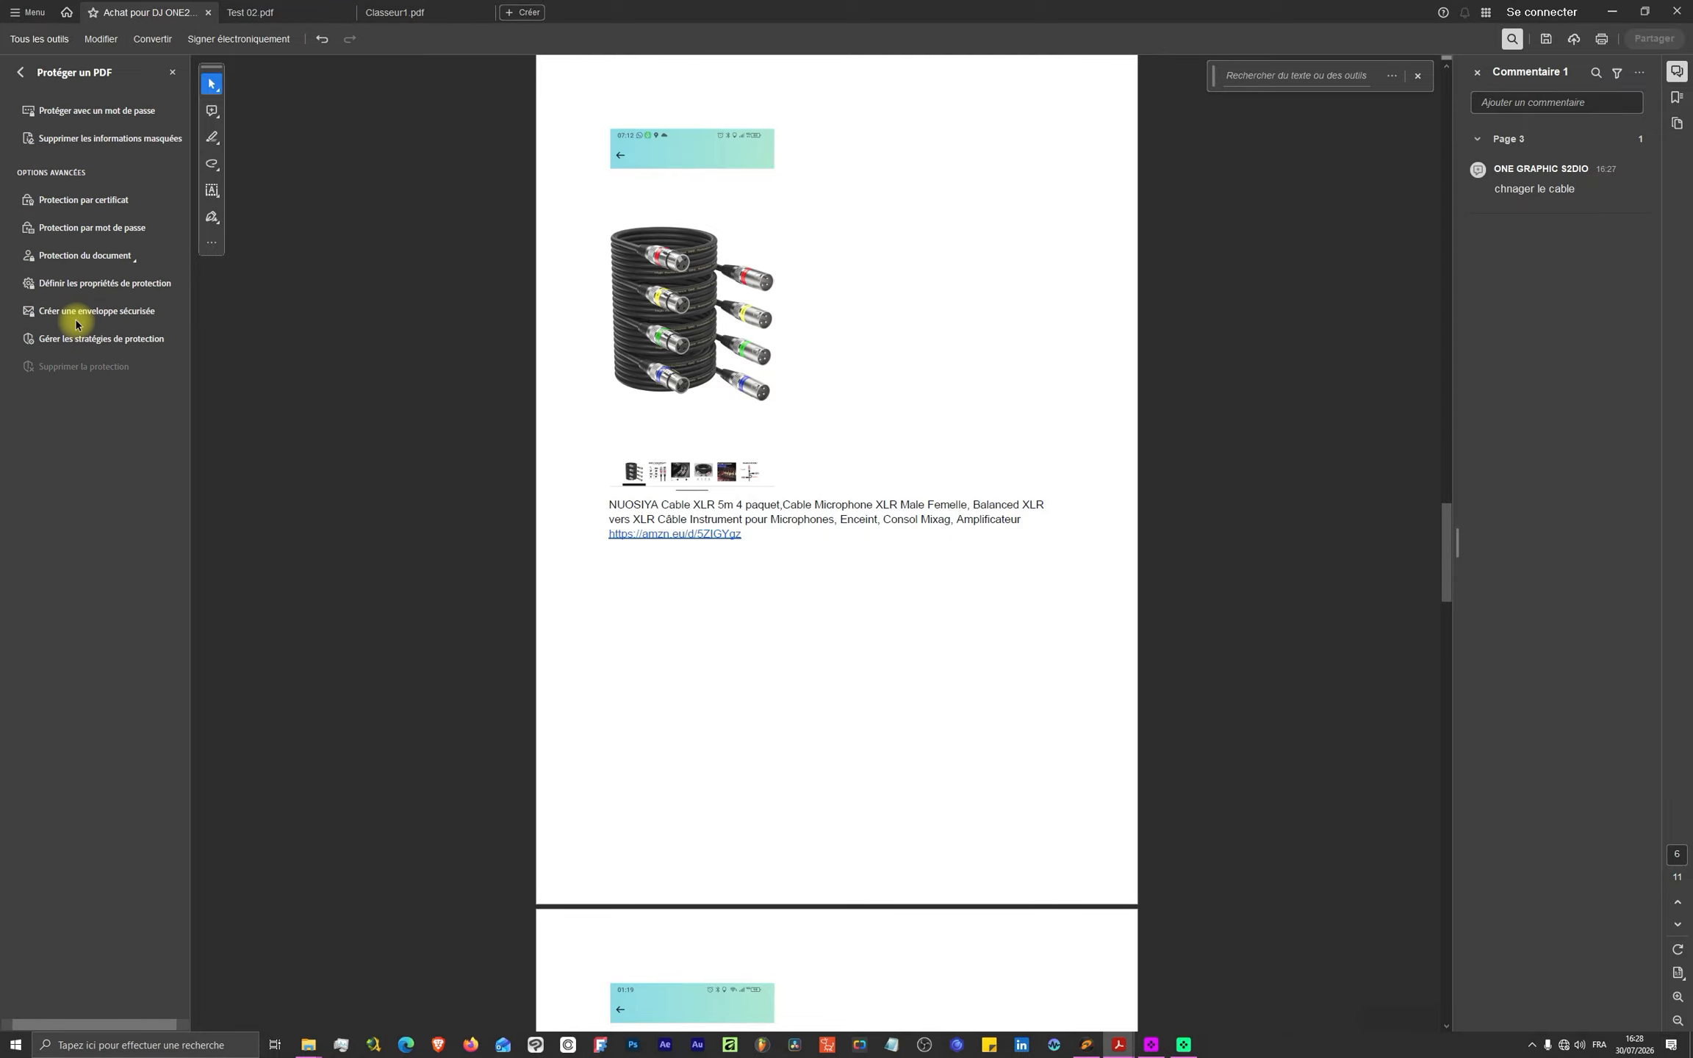
pyautogui.click(81, 110)
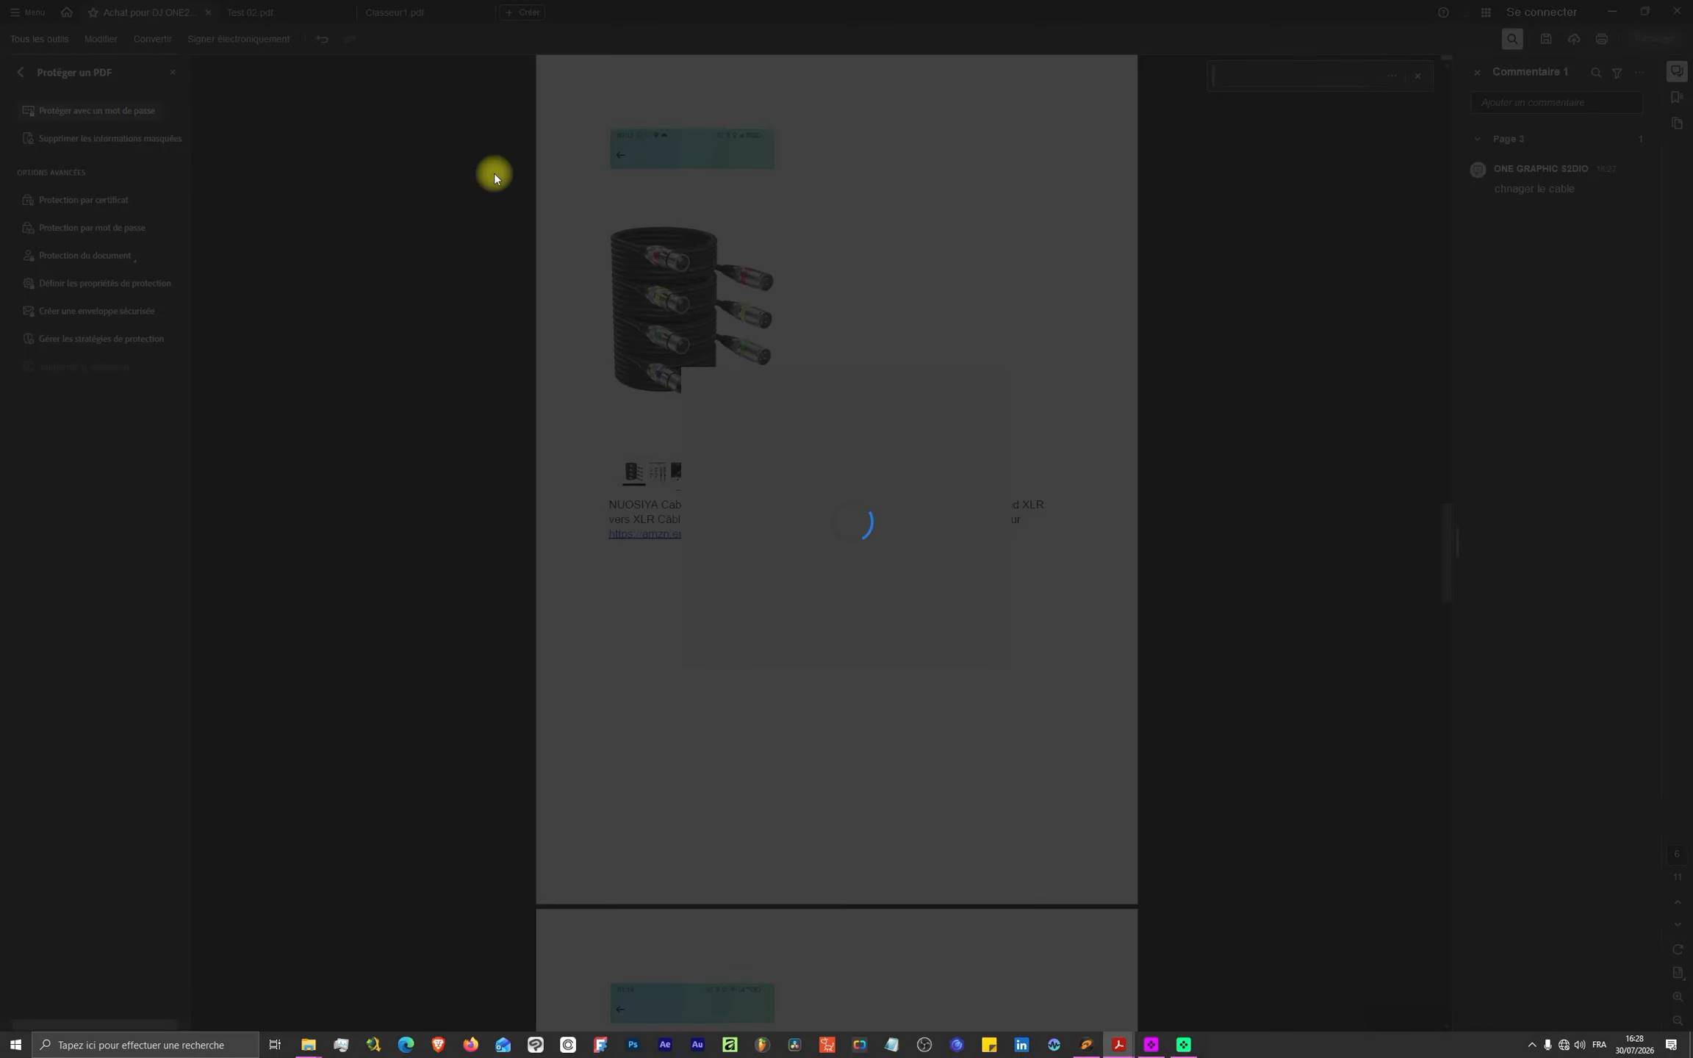
pyautogui.click(760, 519)
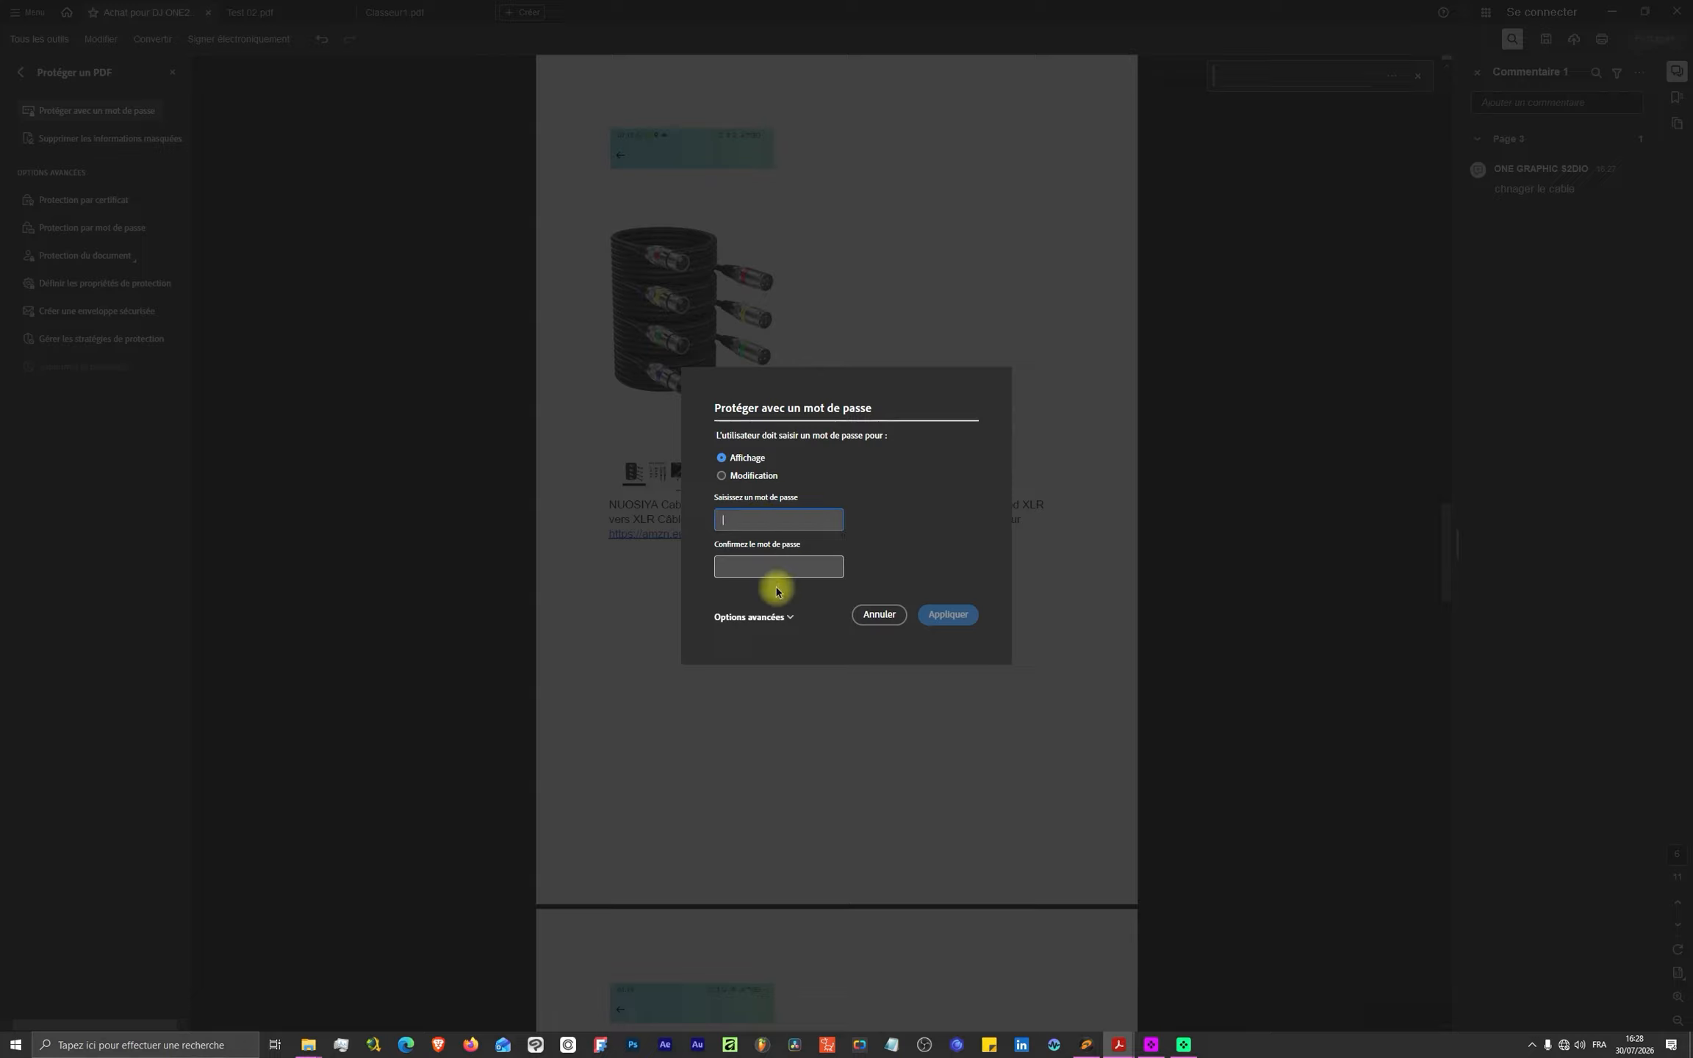
pyautogui.click(882, 621)
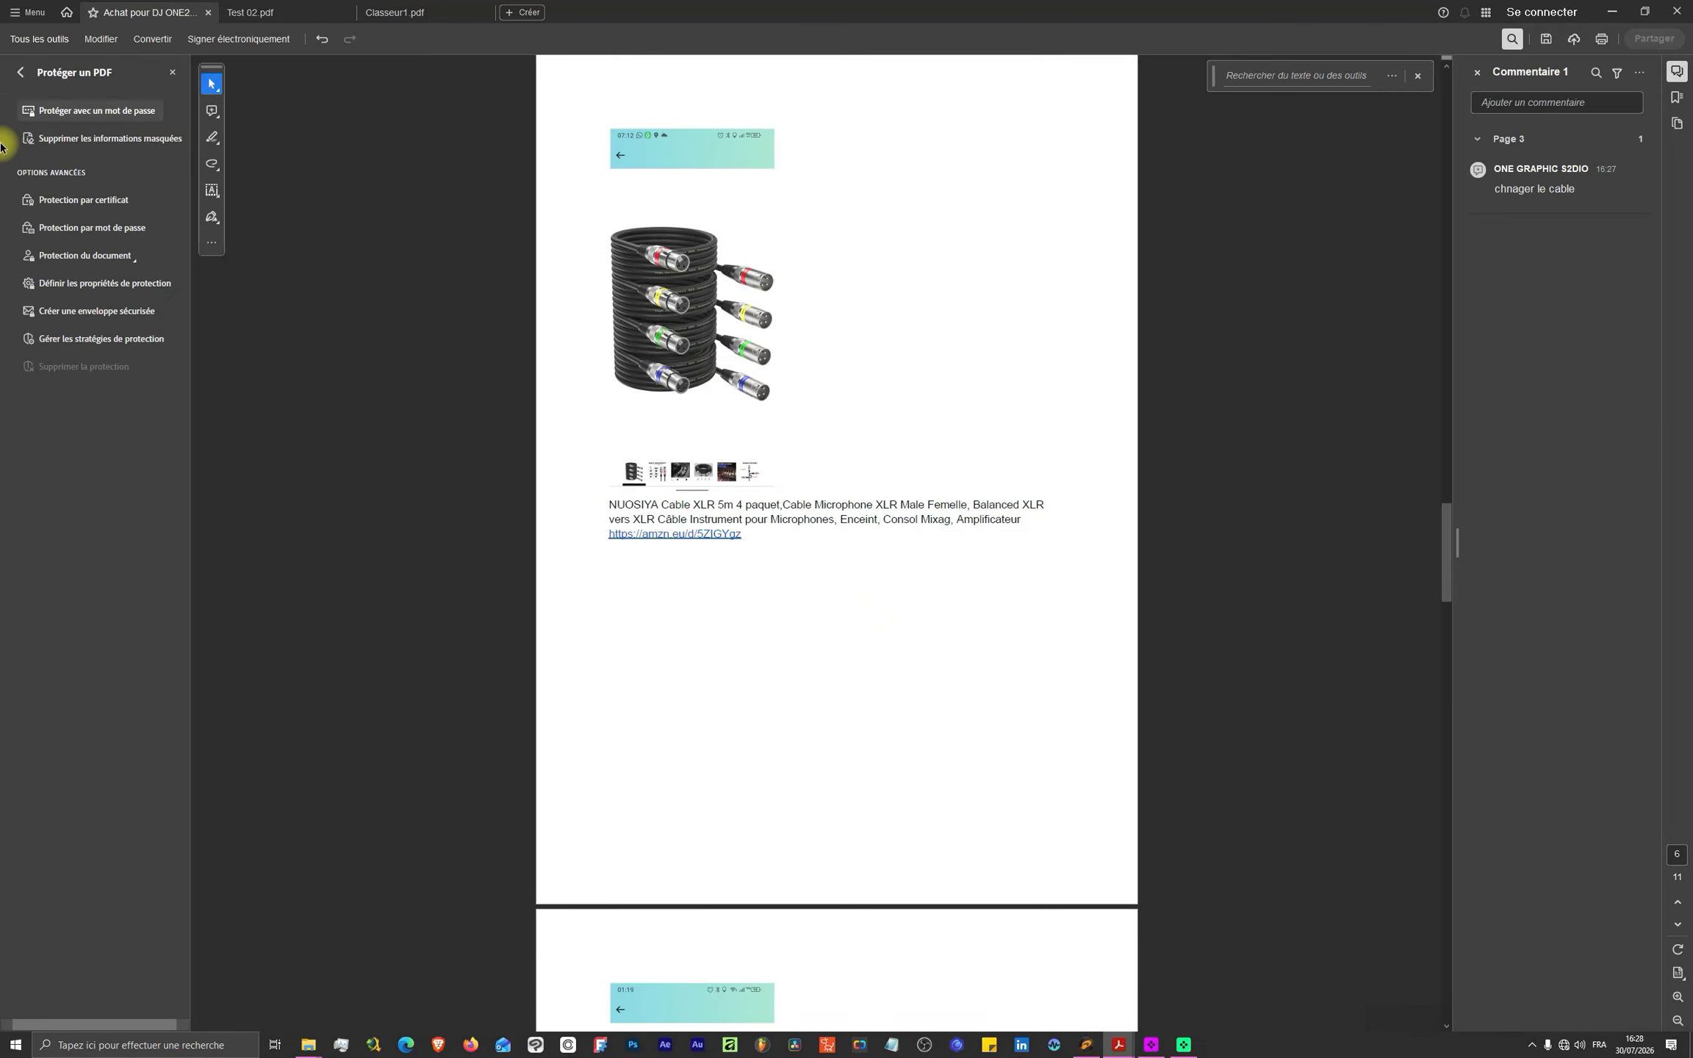
pyautogui.click(20, 73)
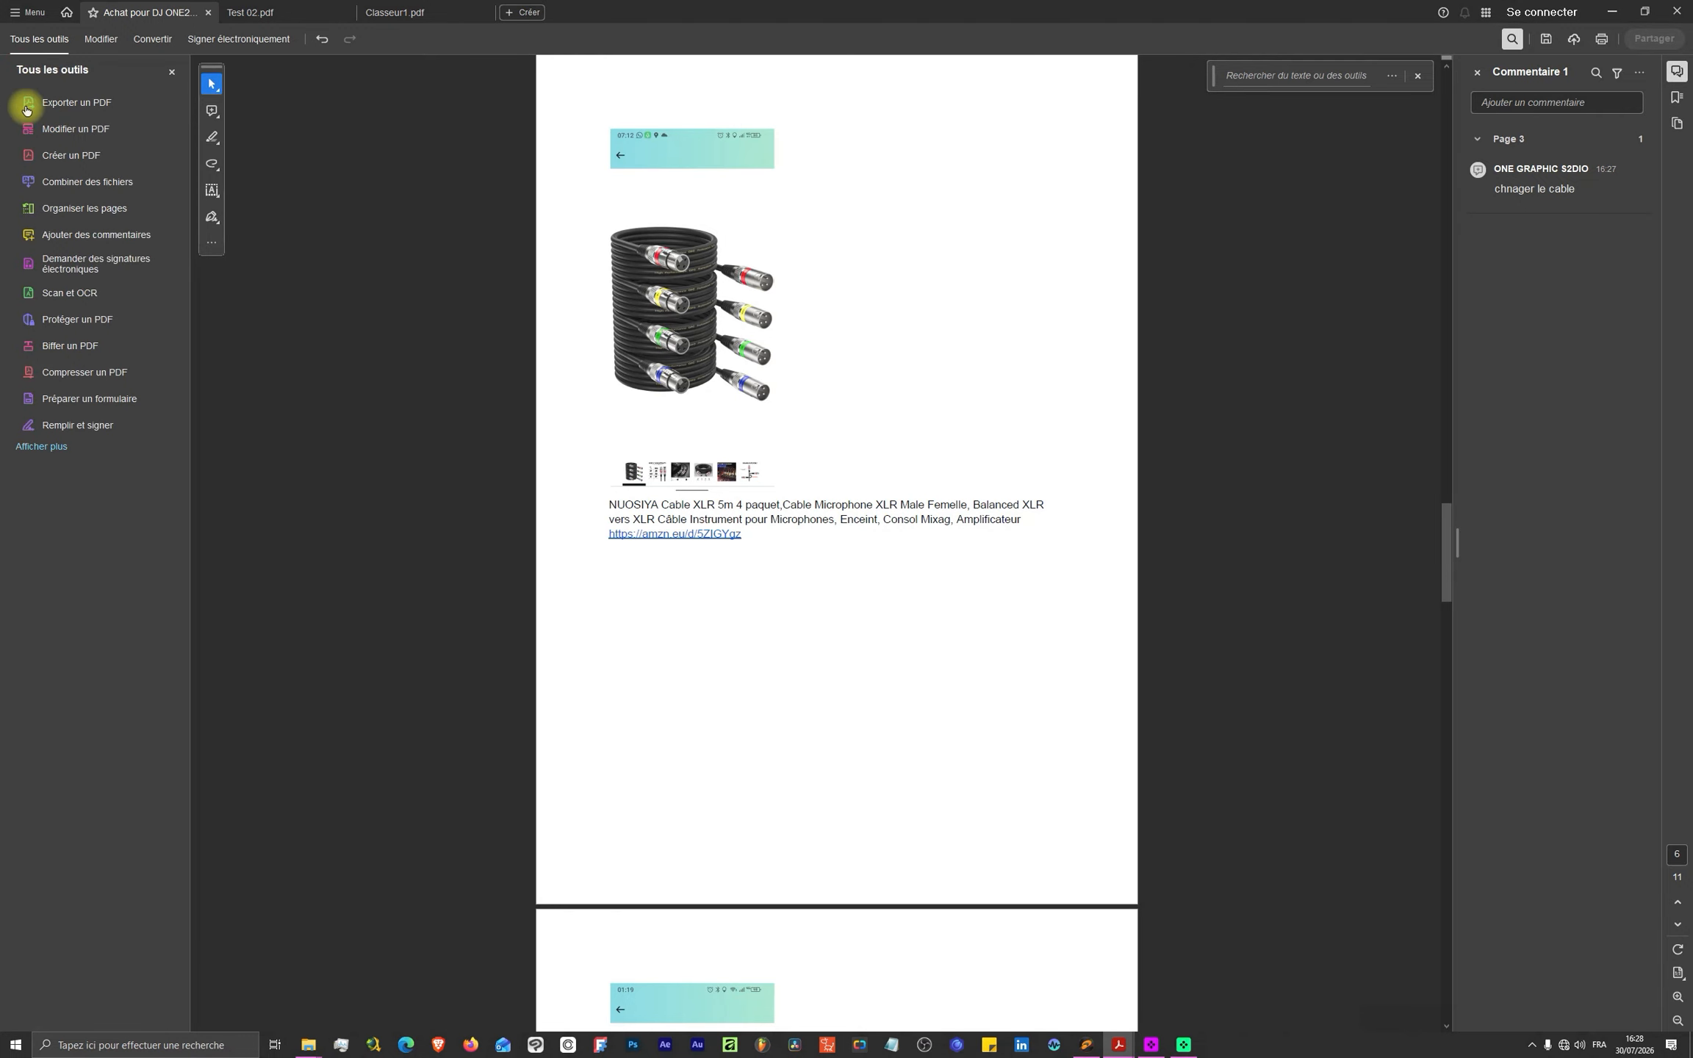
# - Mark a rectangular area over the XLR cable image on page 6 for redaction, without applying the redaction
pyautogui.click(49, 349)
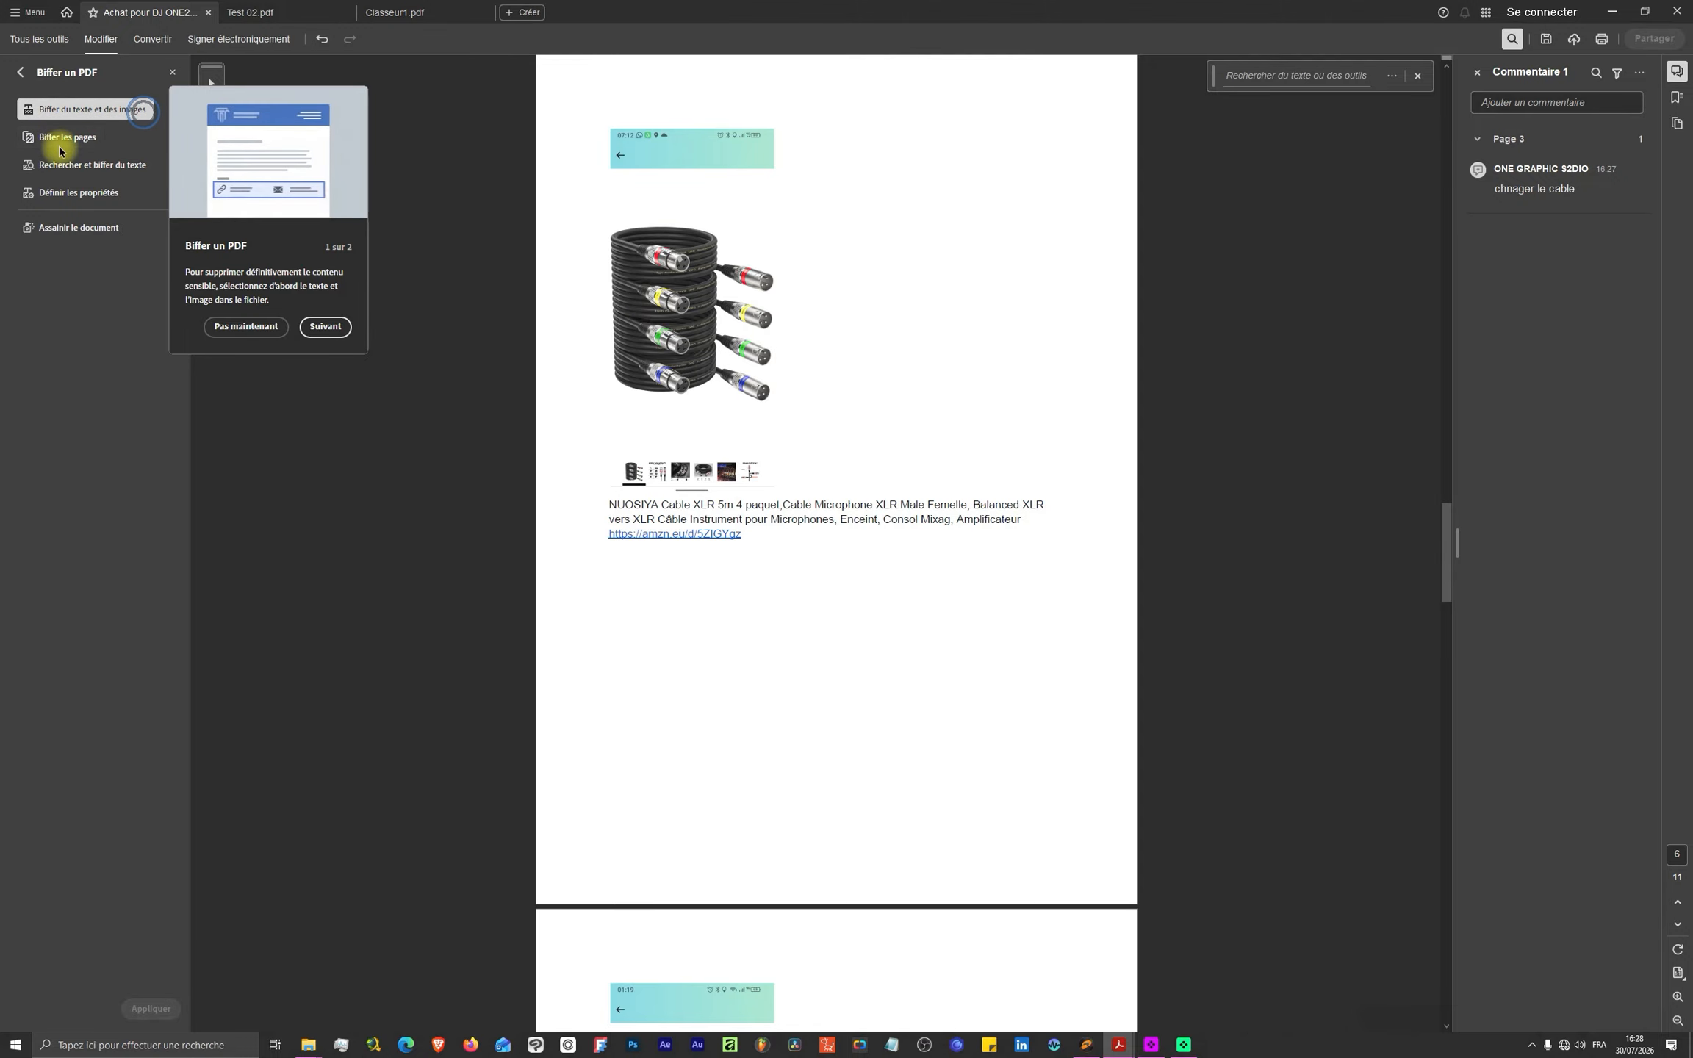
pyautogui.click(81, 109)
pyautogui.moveTo(615, 228); pyautogui.dragTo(1083, 432)
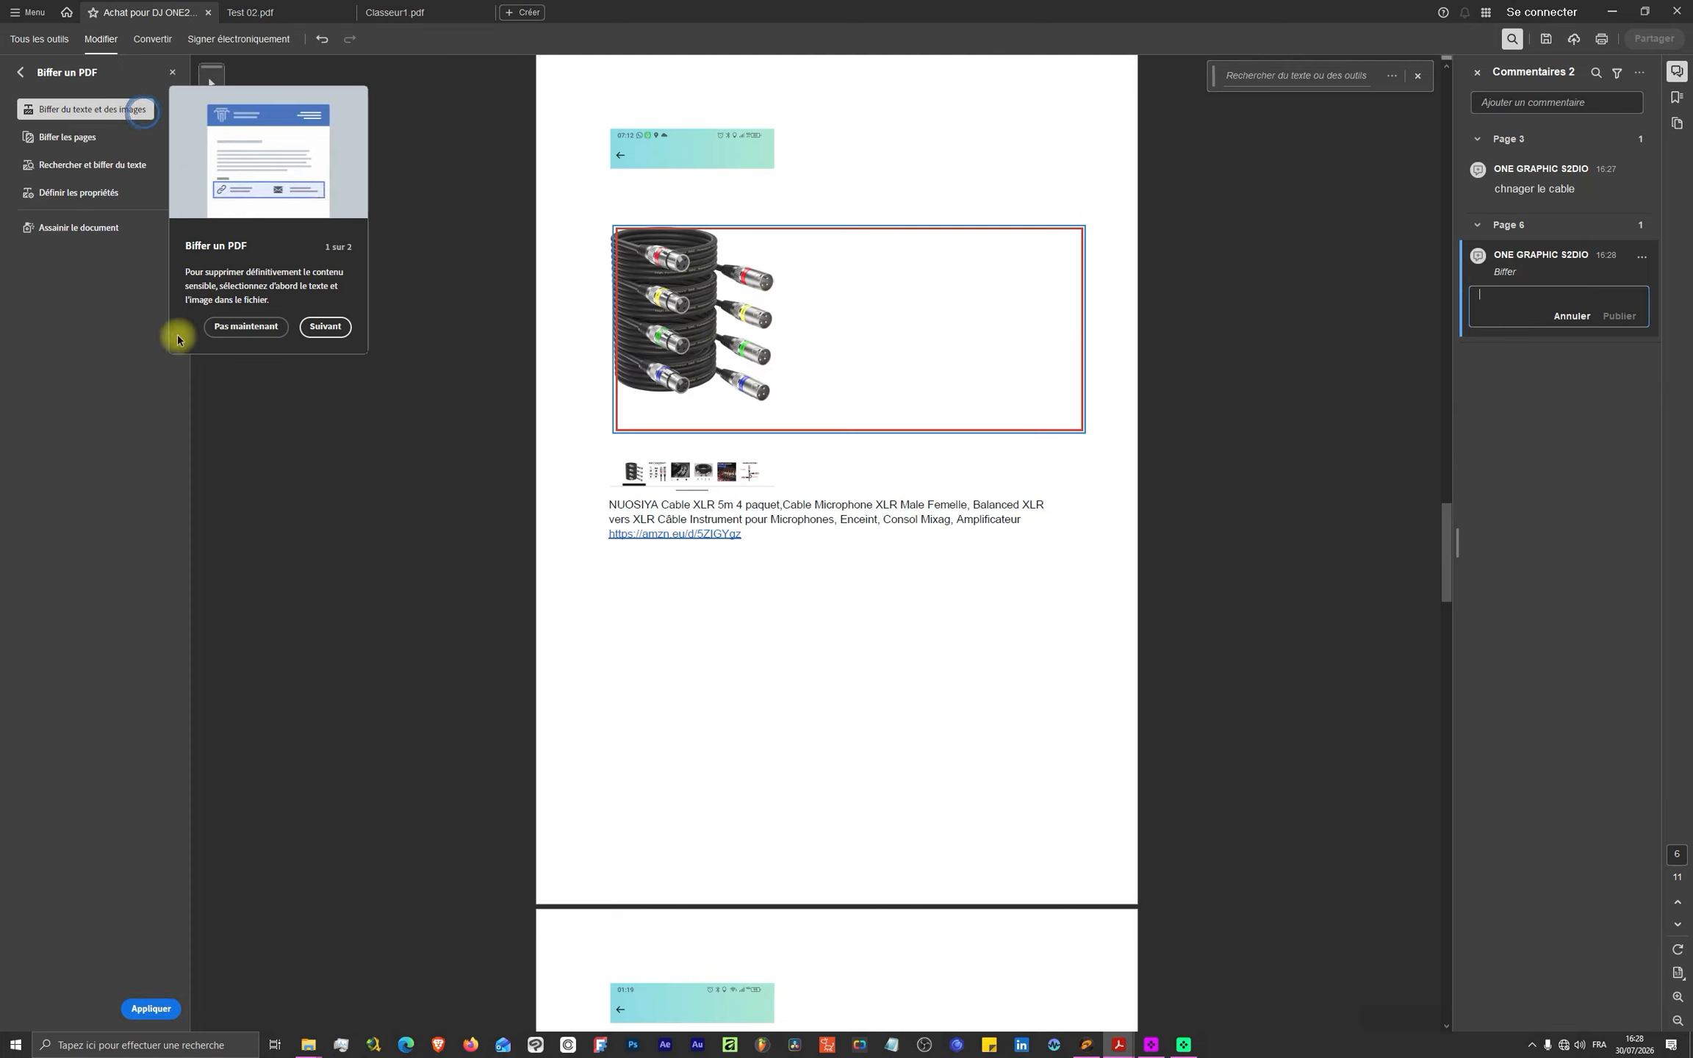
pyautogui.click(243, 327)
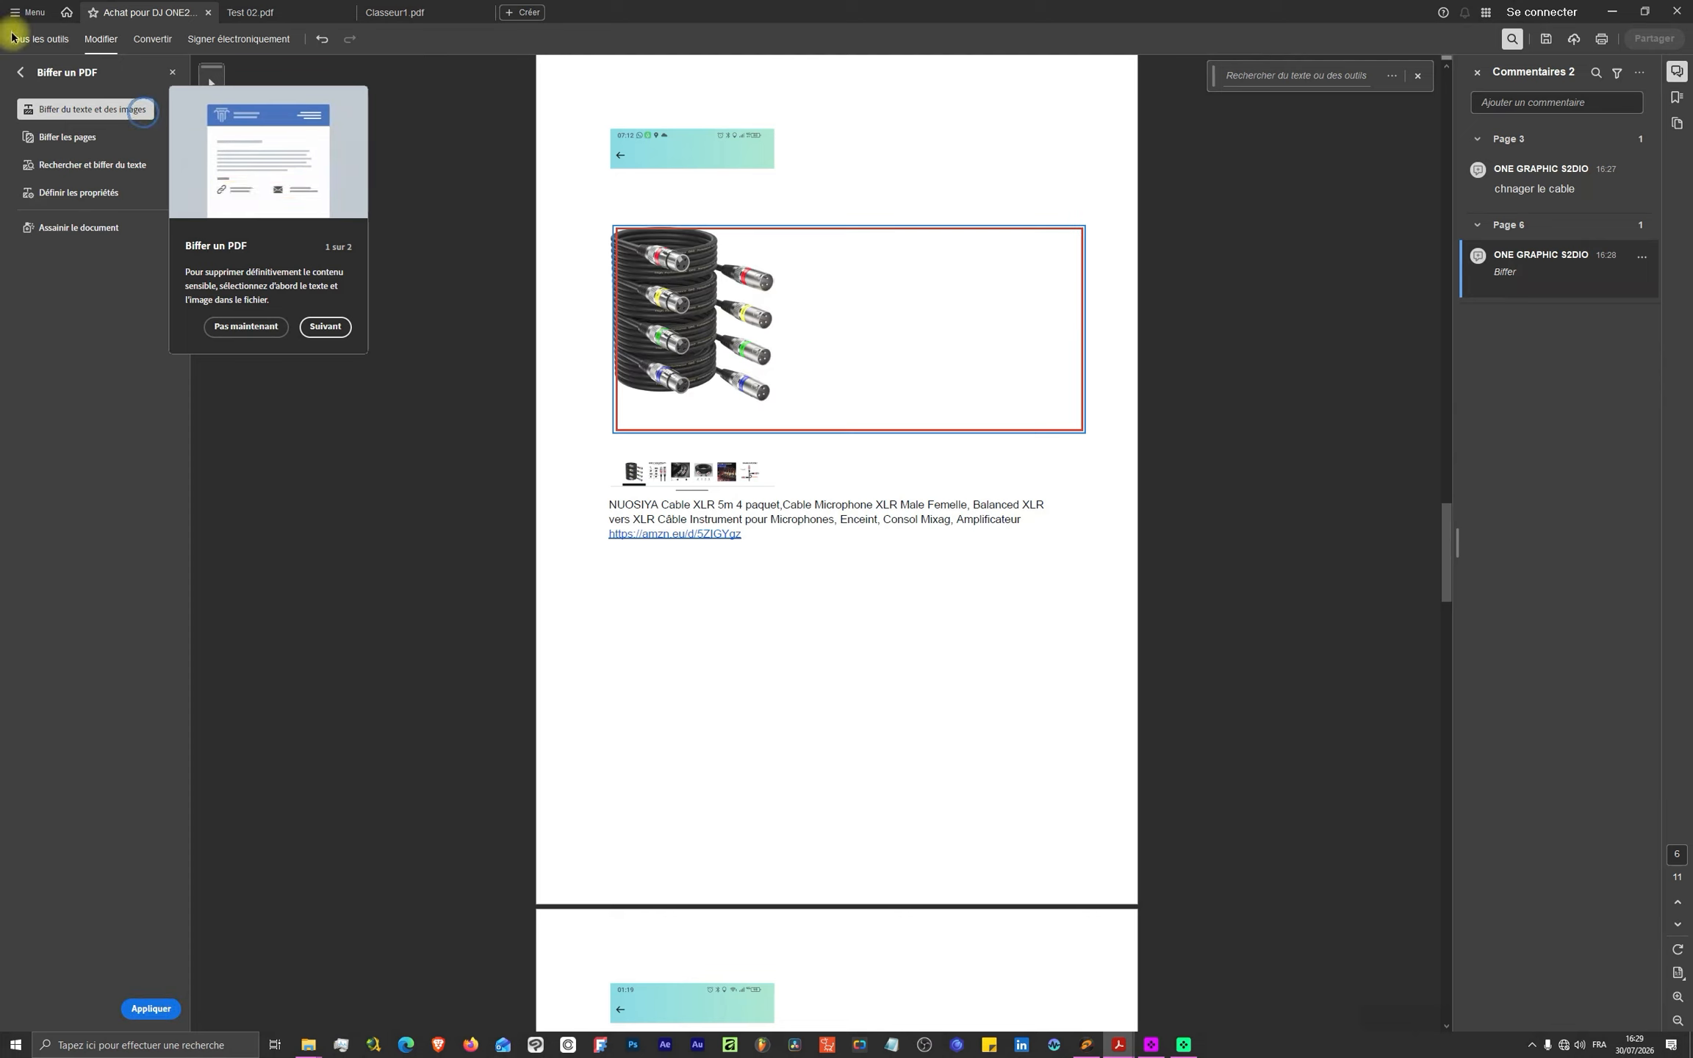
pyautogui.click(24, 72)
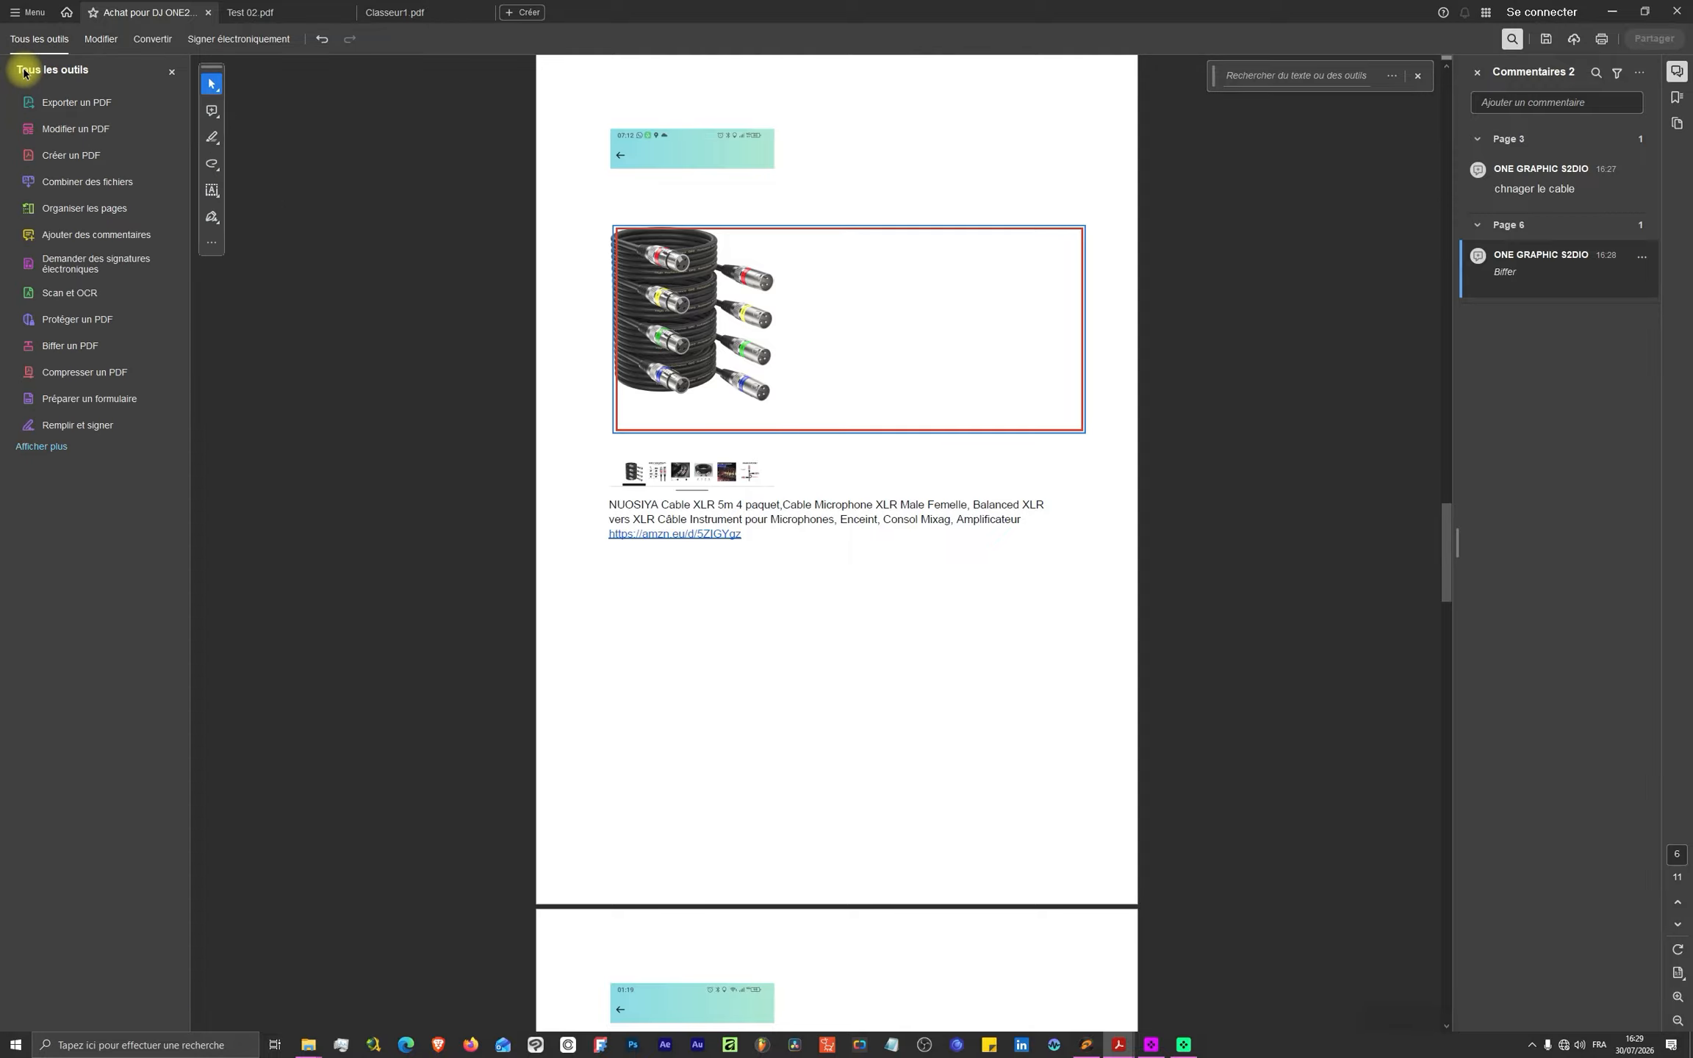
# - Expand the tool list to show every tool and look at the PDF compression options
pyautogui.click(55, 446)
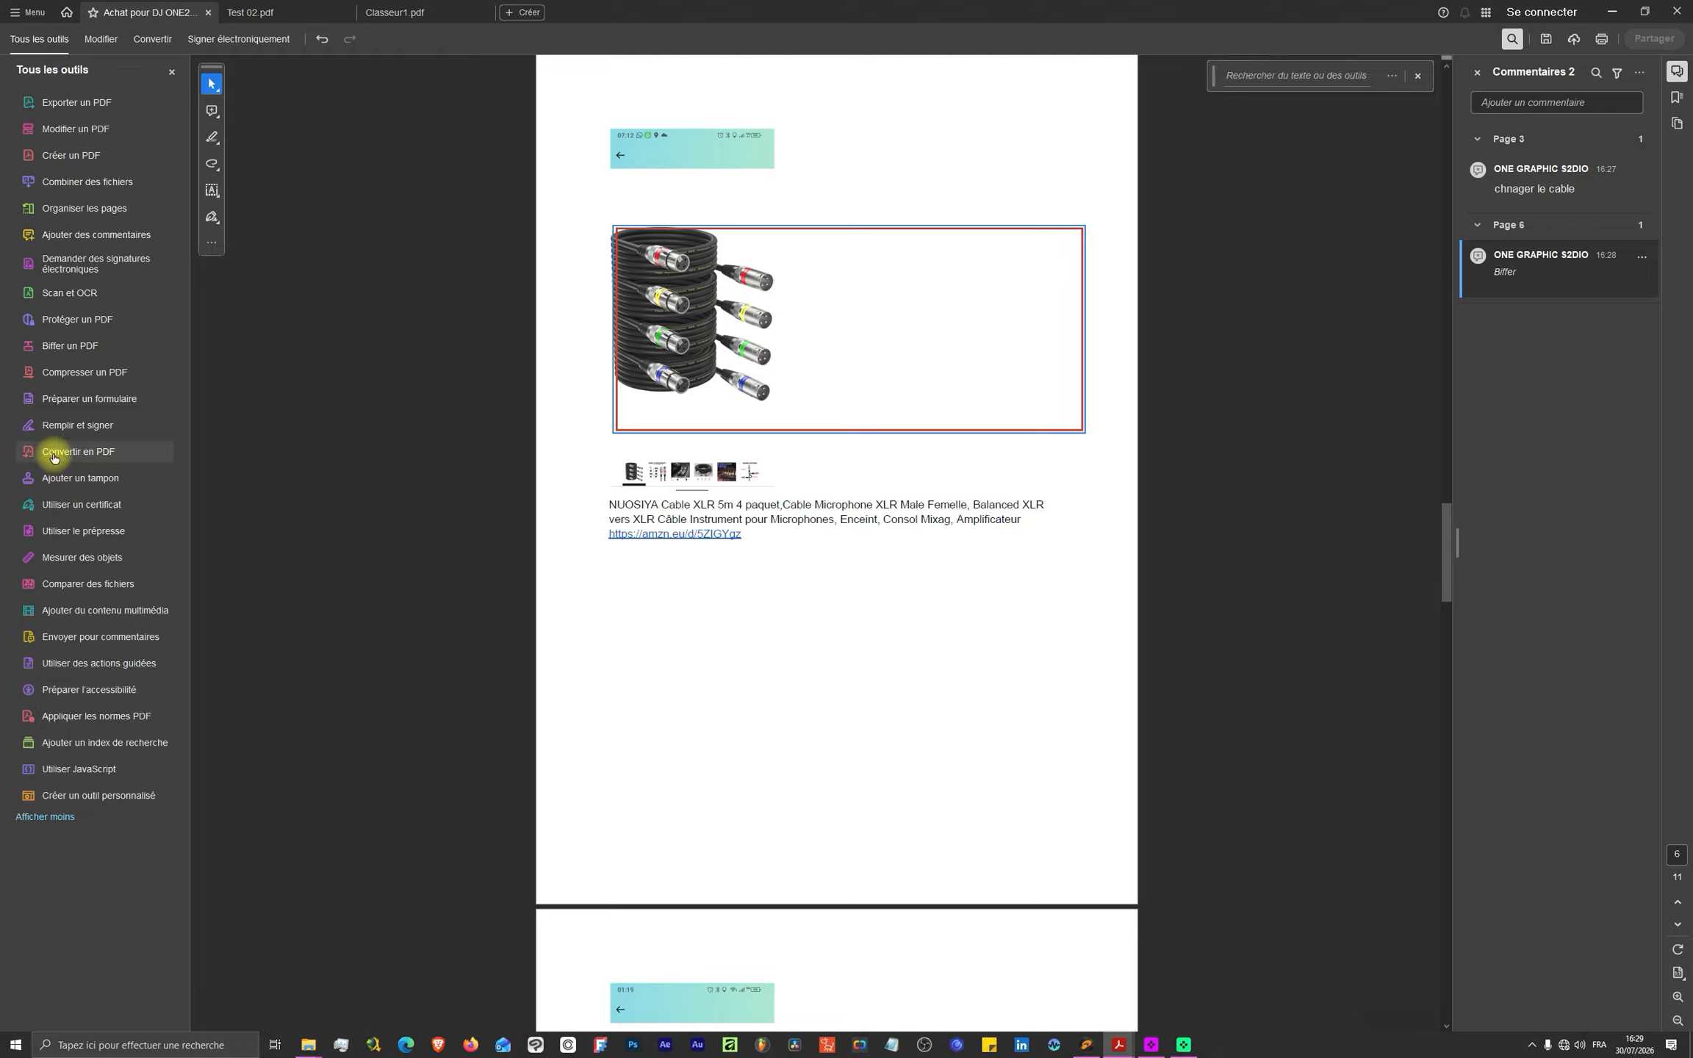
pyautogui.click(88, 374)
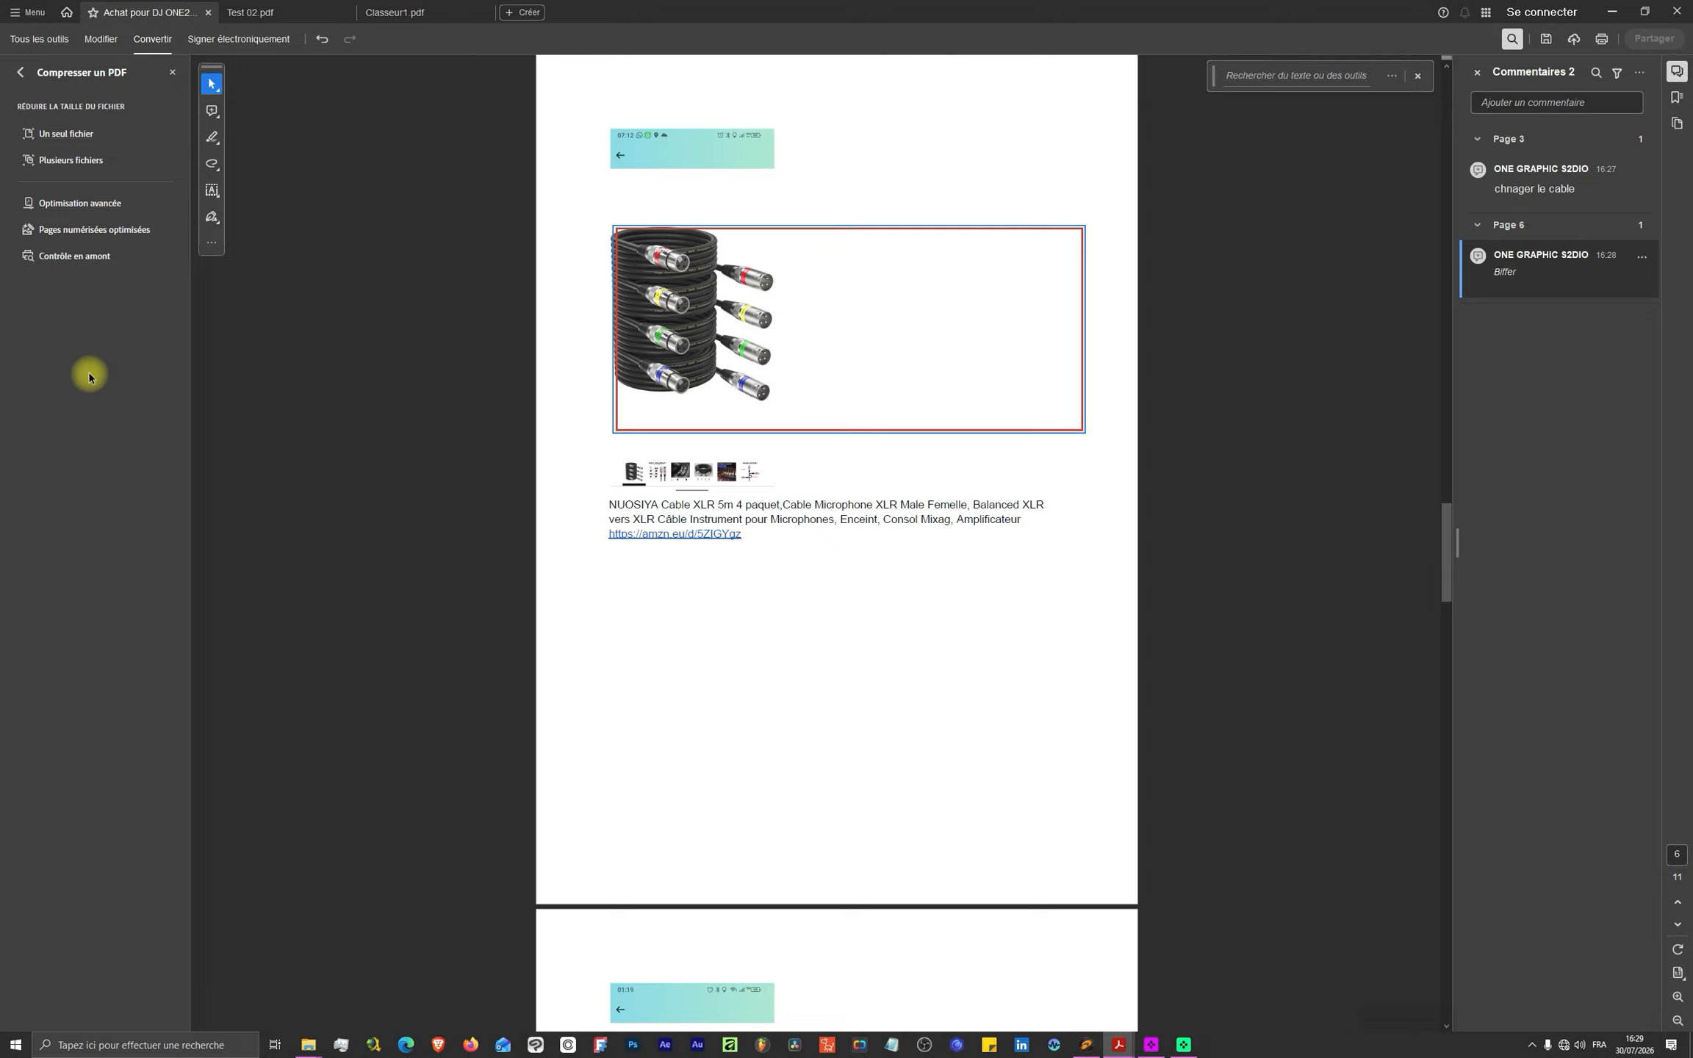
pyautogui.click(22, 72)
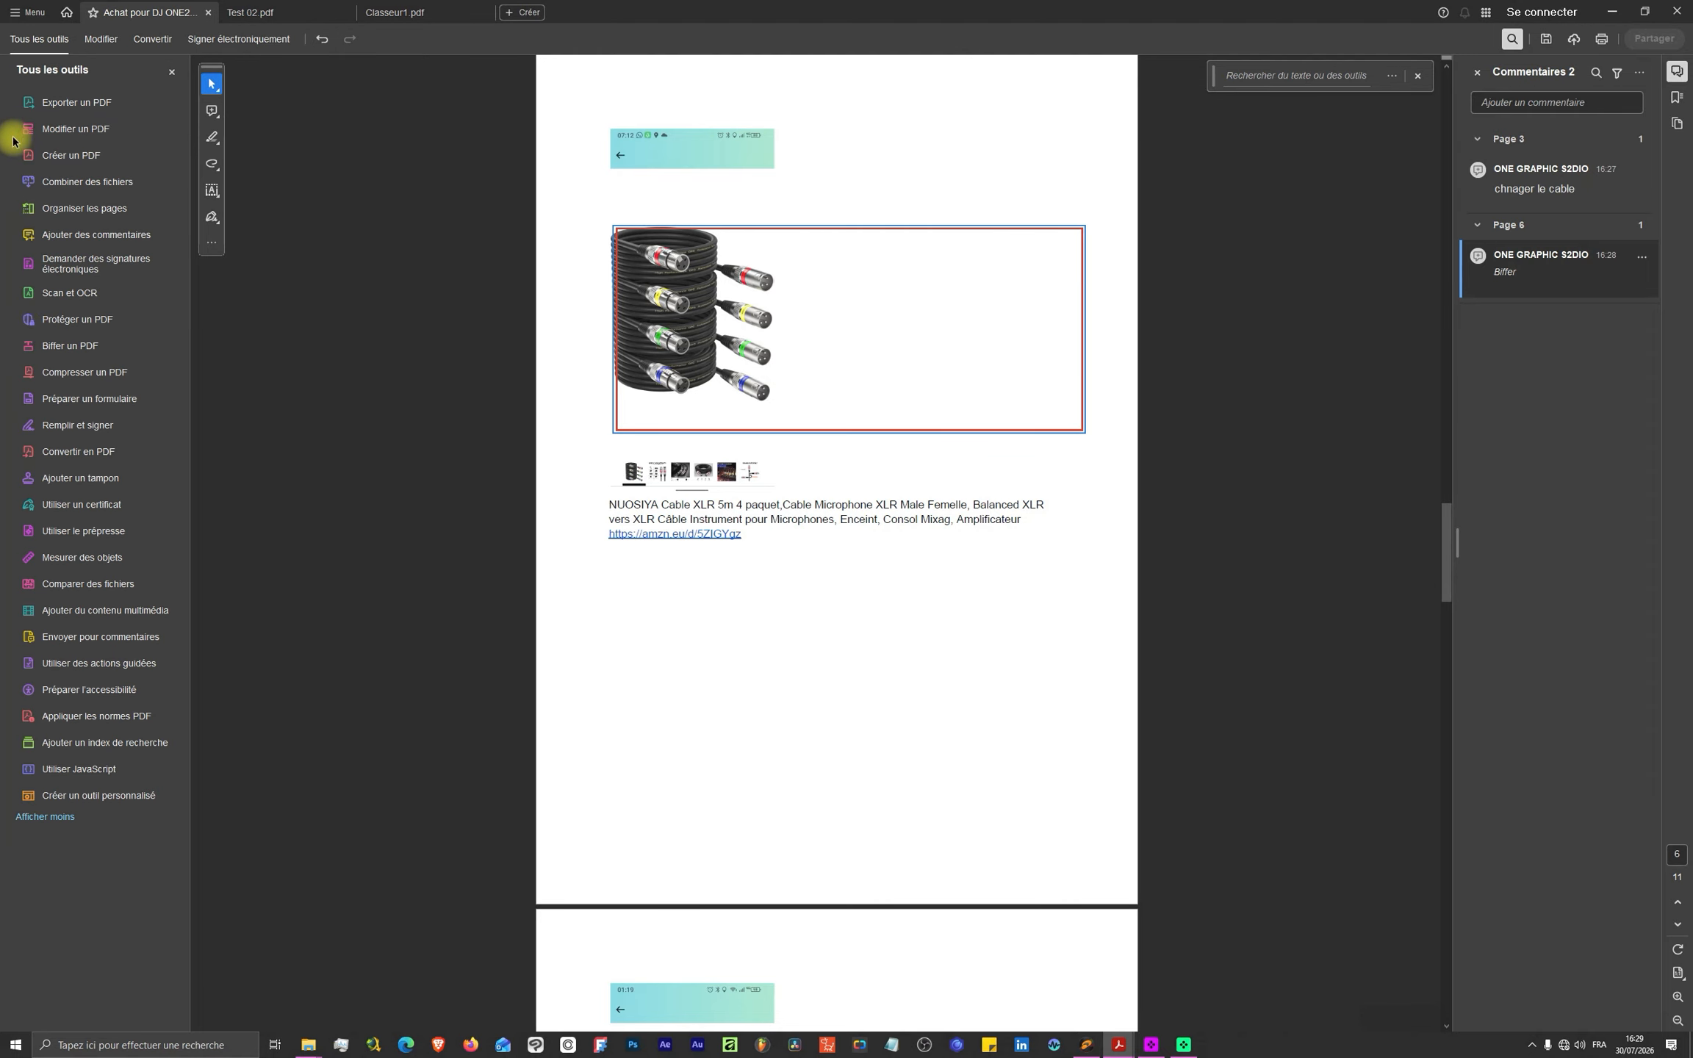
# - Look at the Fill and Sign options and at the file selection for converting a file to PDF
pyautogui.click(77, 426)
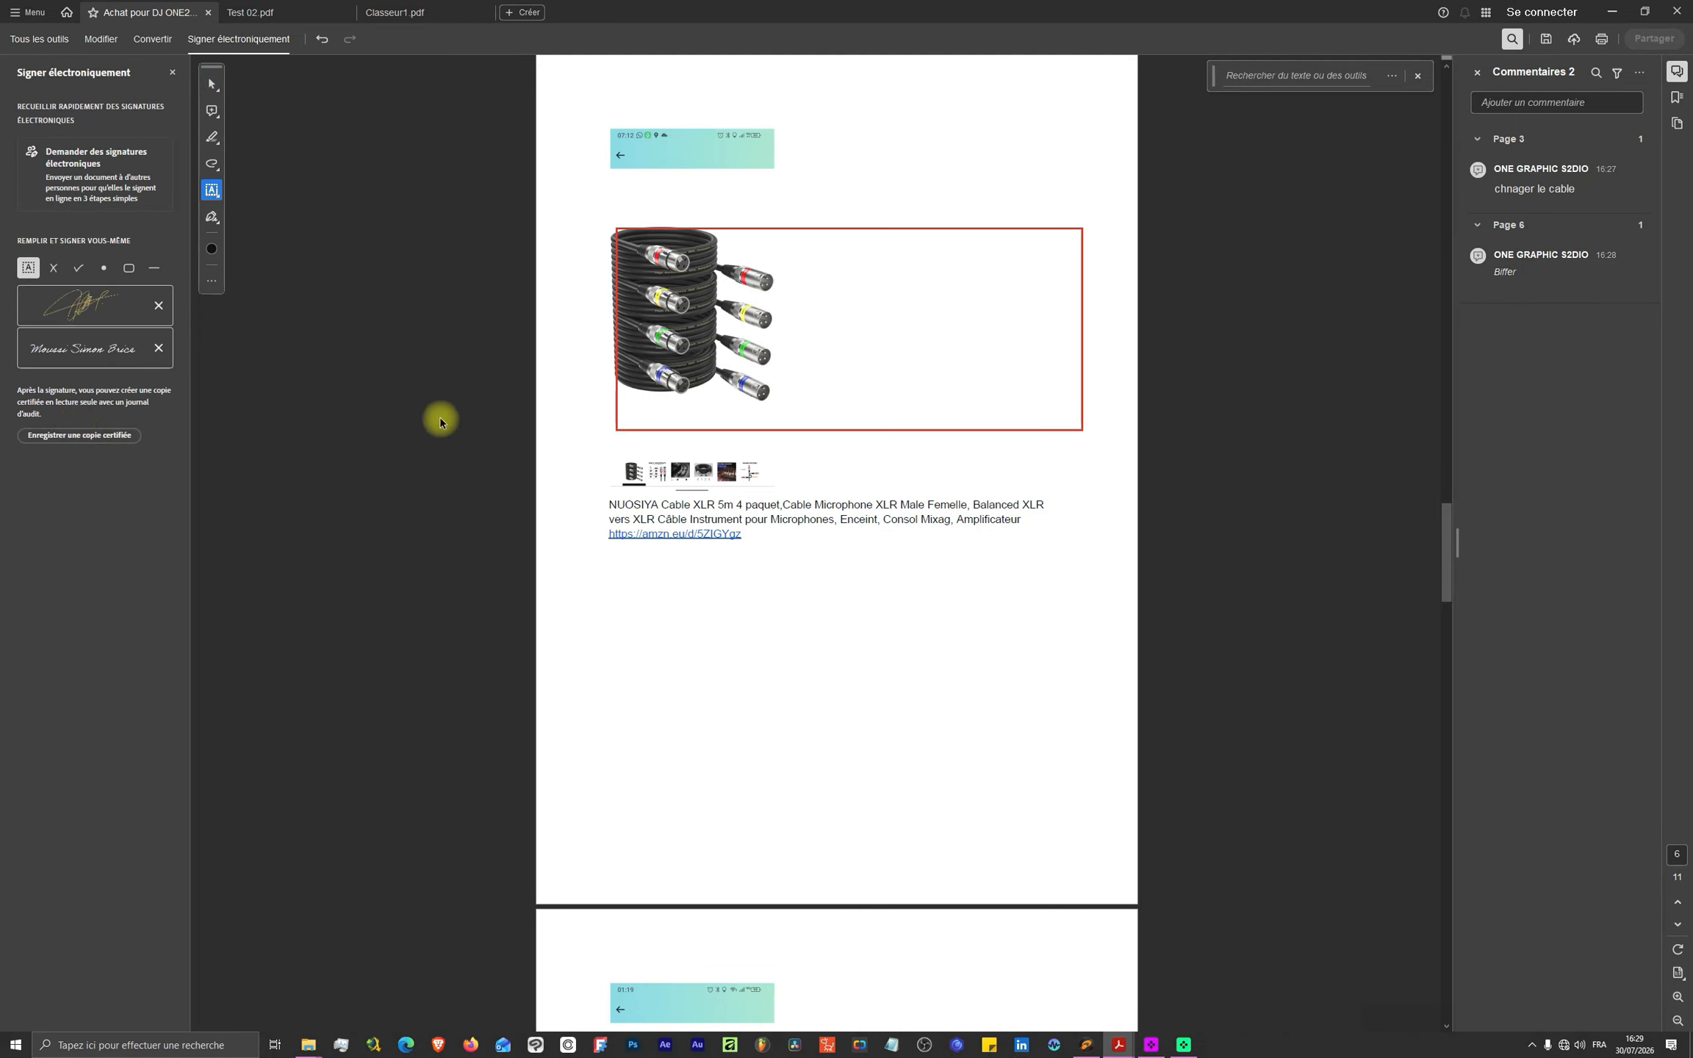
pyautogui.click(29, 40)
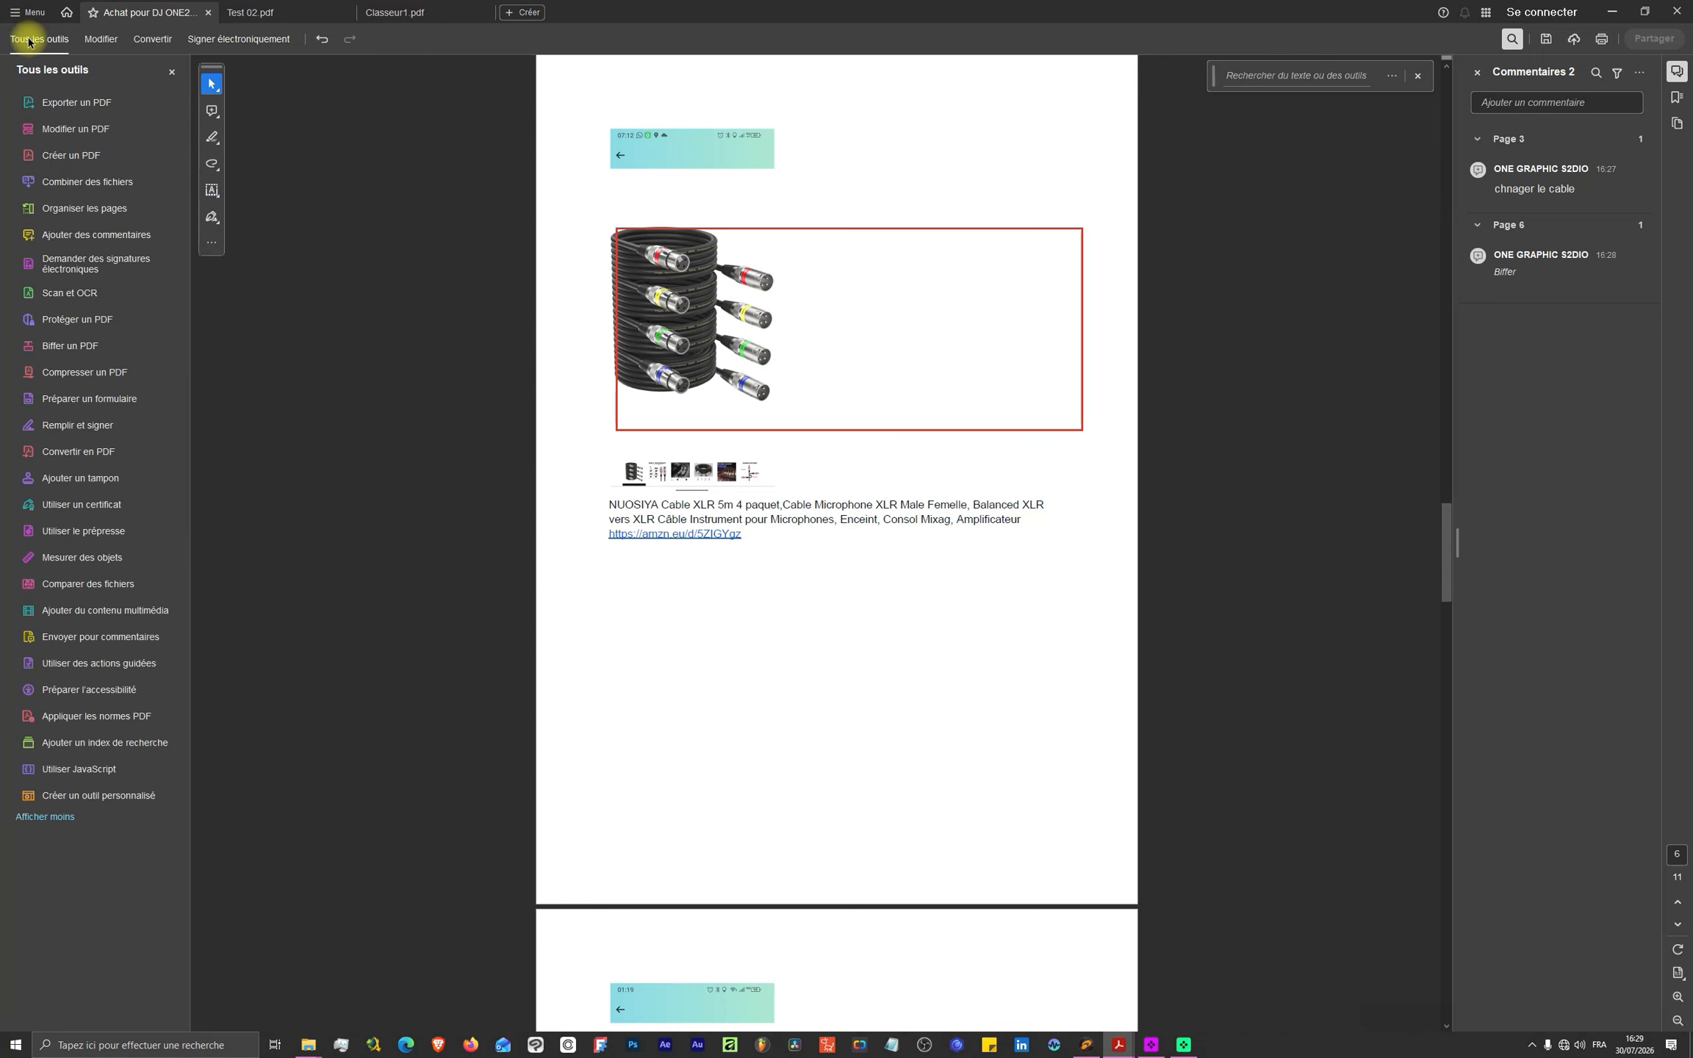
pyautogui.click(98, 455)
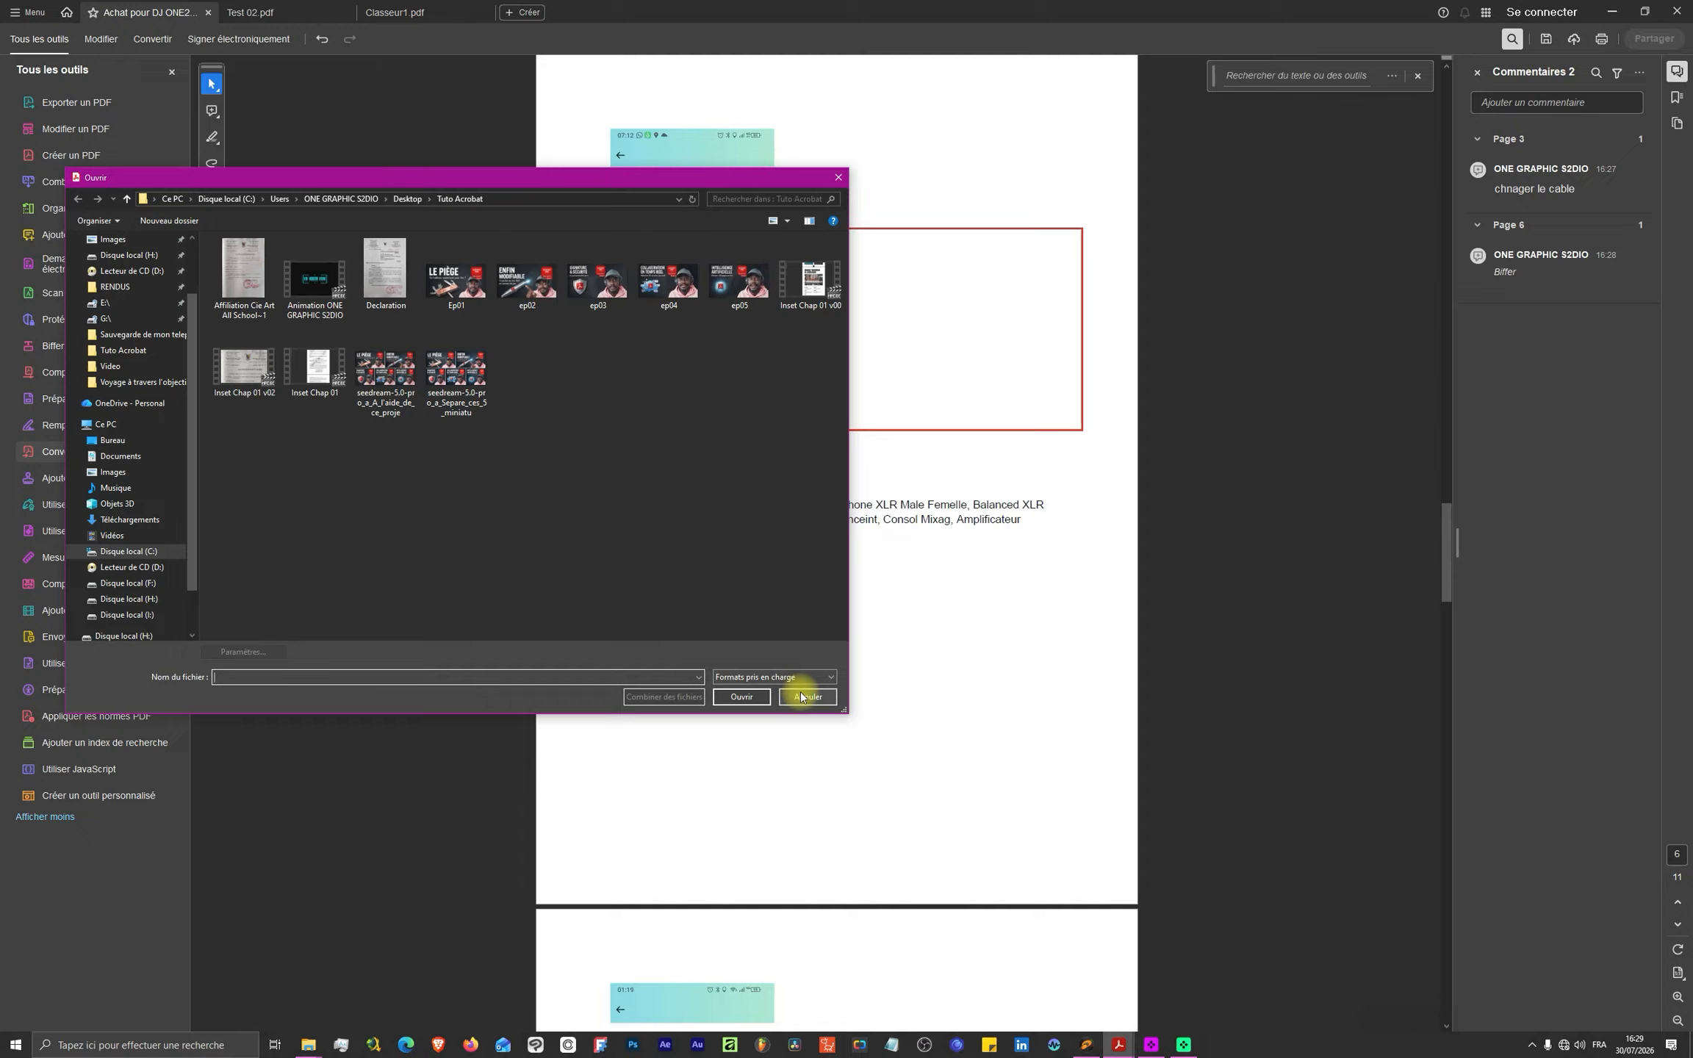
pyautogui.click(806, 697)
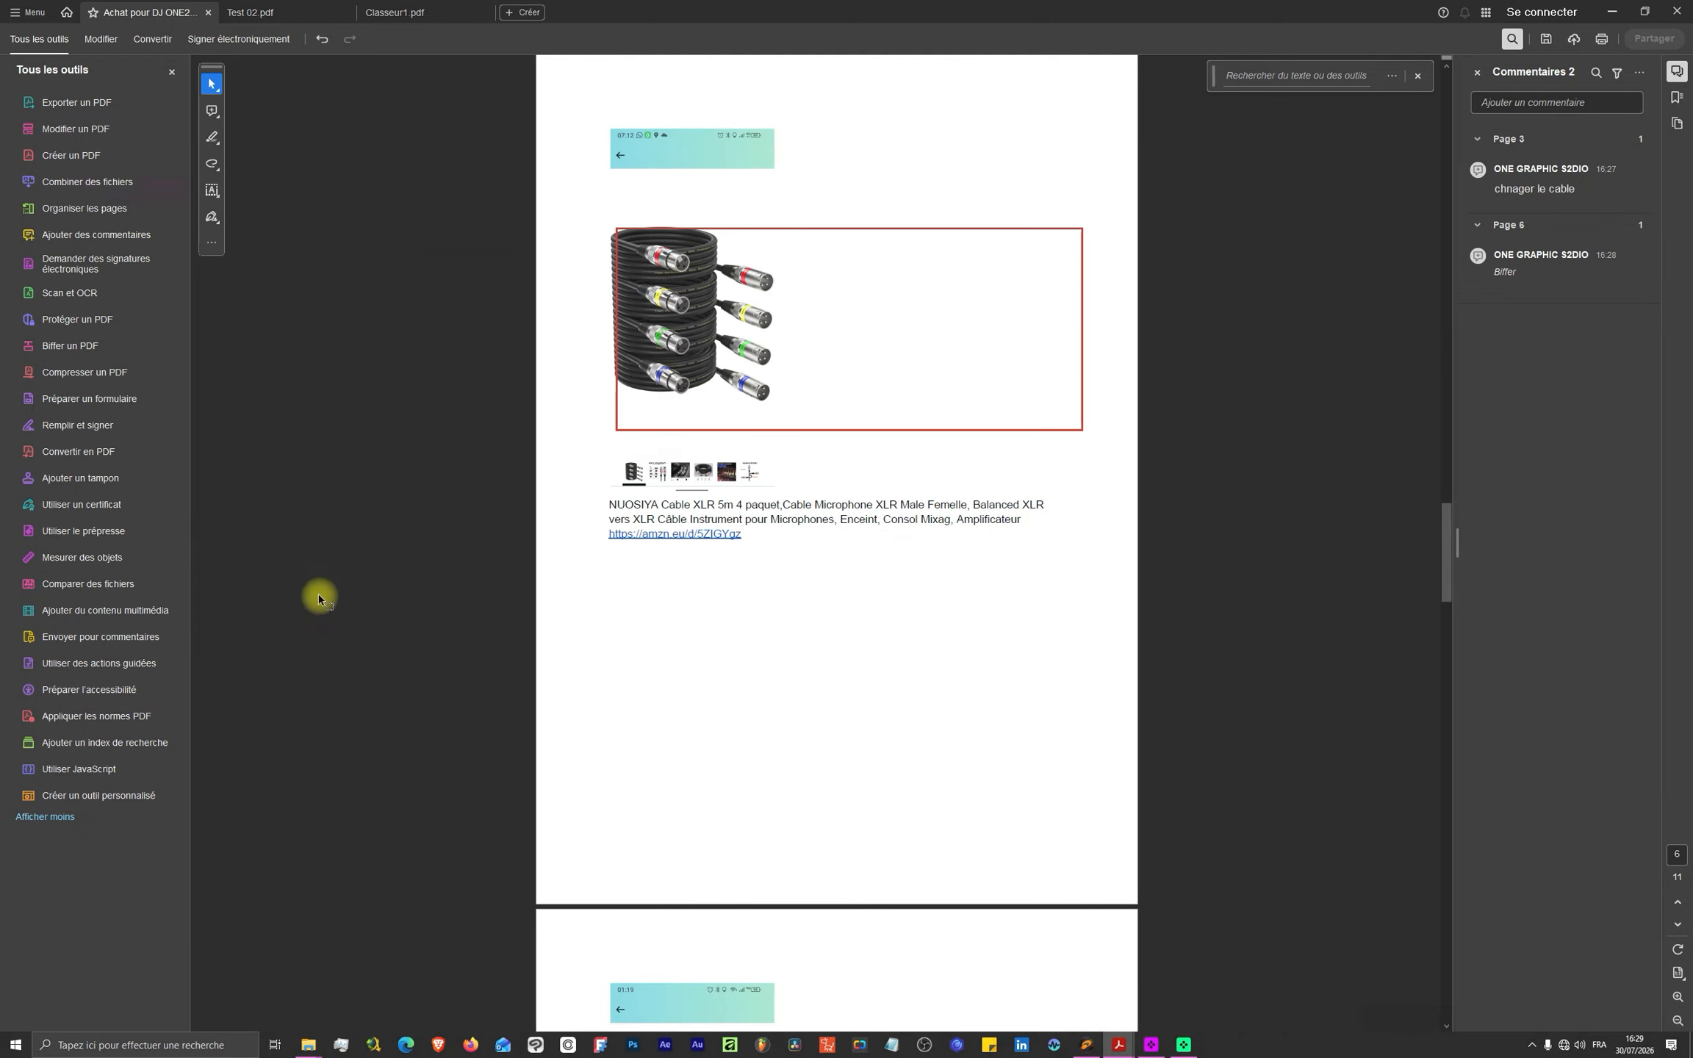
# - Try to place the APPROUVÉ stamp on the XLR cable description on page 6, and cancel the identity setup
pyautogui.click(79, 480)
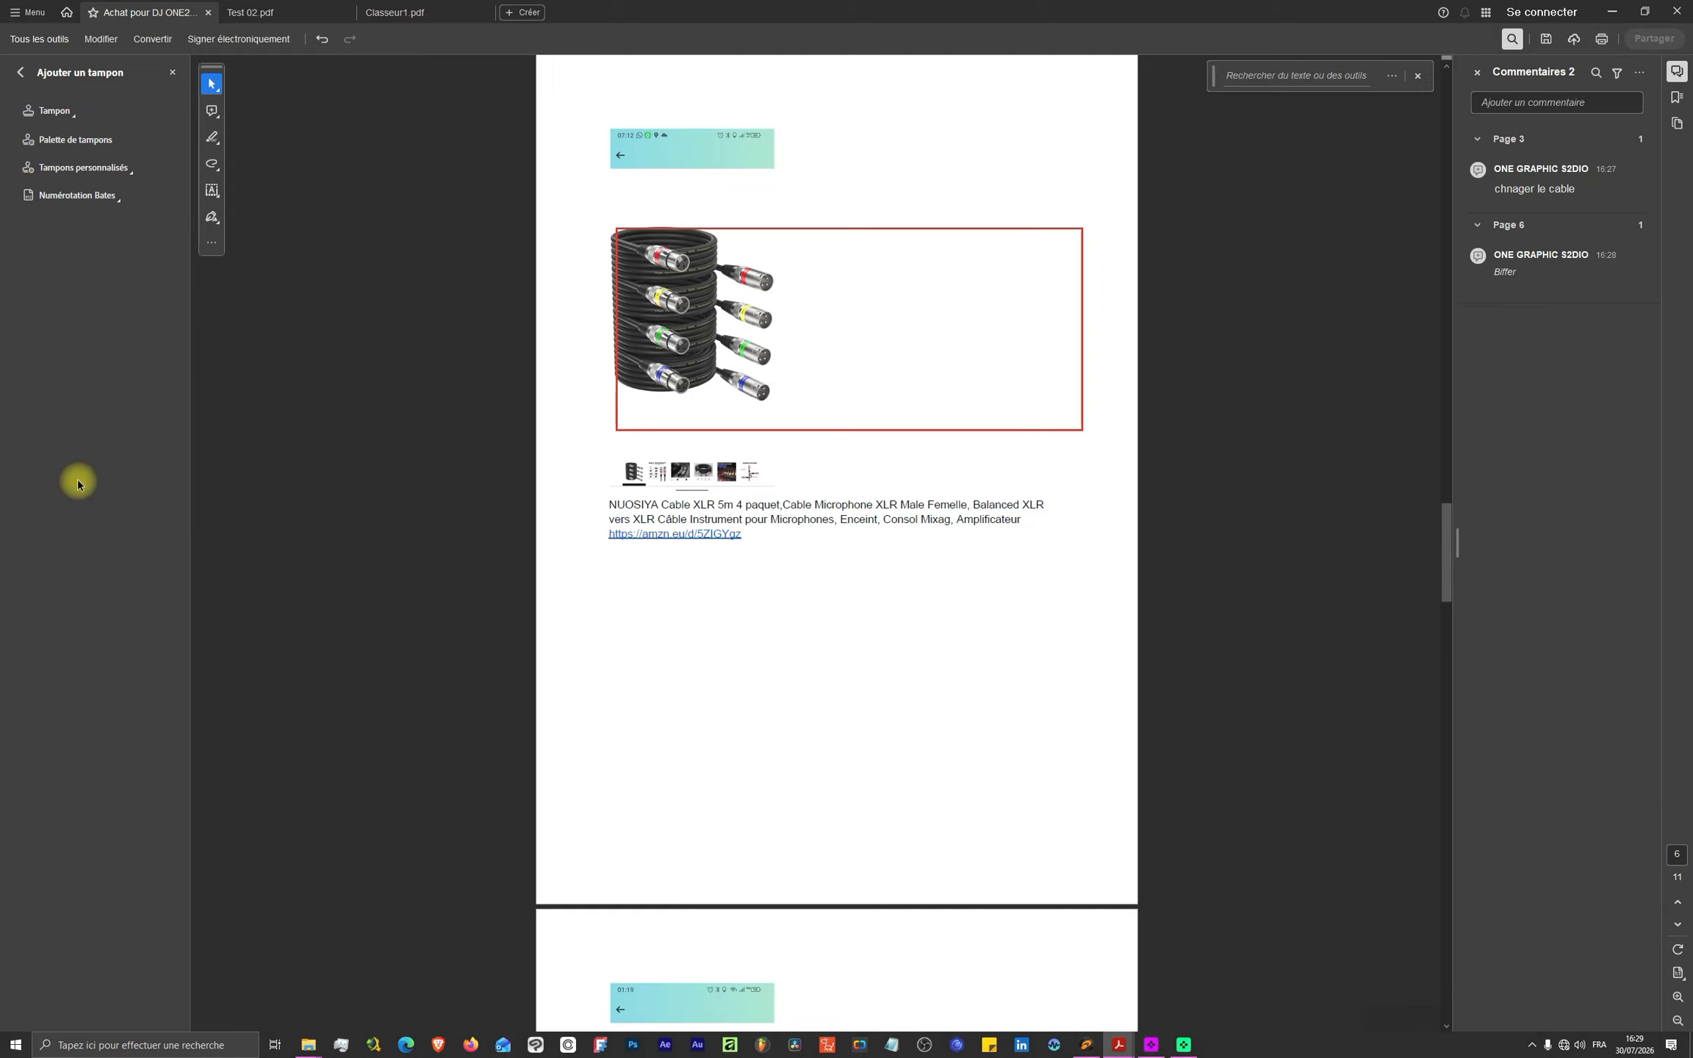
pyautogui.click(42, 111)
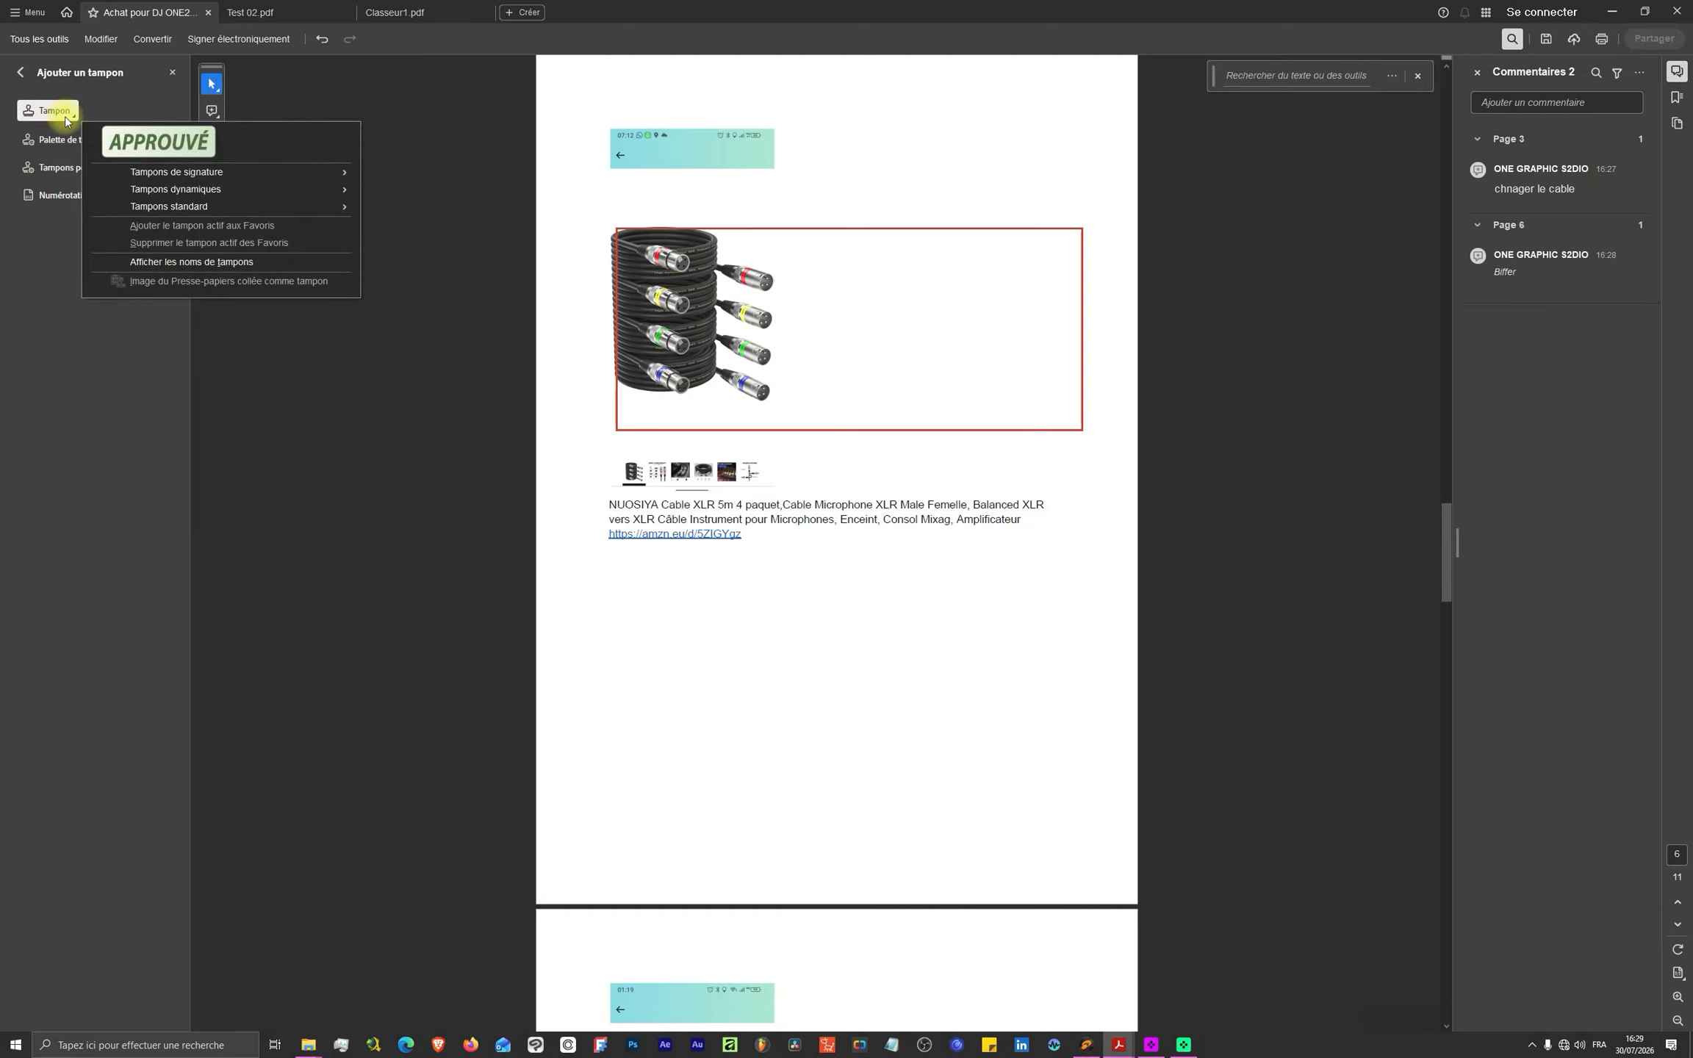
pyautogui.click(175, 144)
pyautogui.click(781, 522)
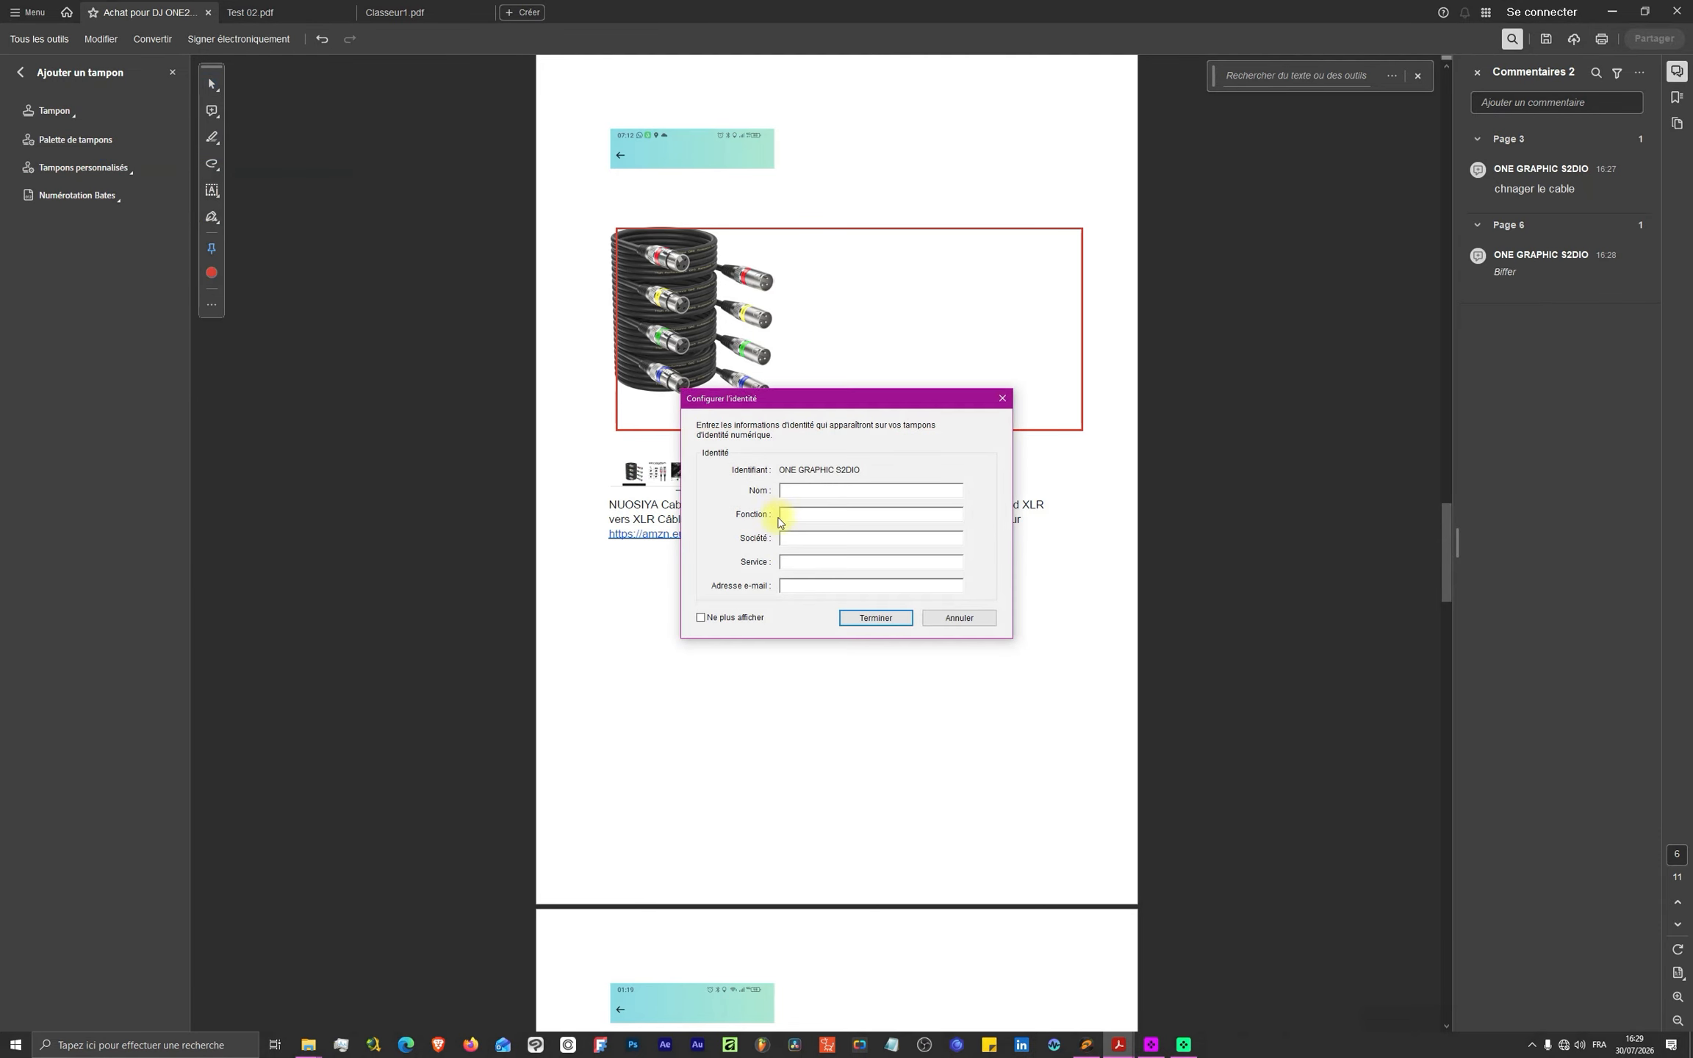
pyautogui.click(959, 618)
pyautogui.click(20, 72)
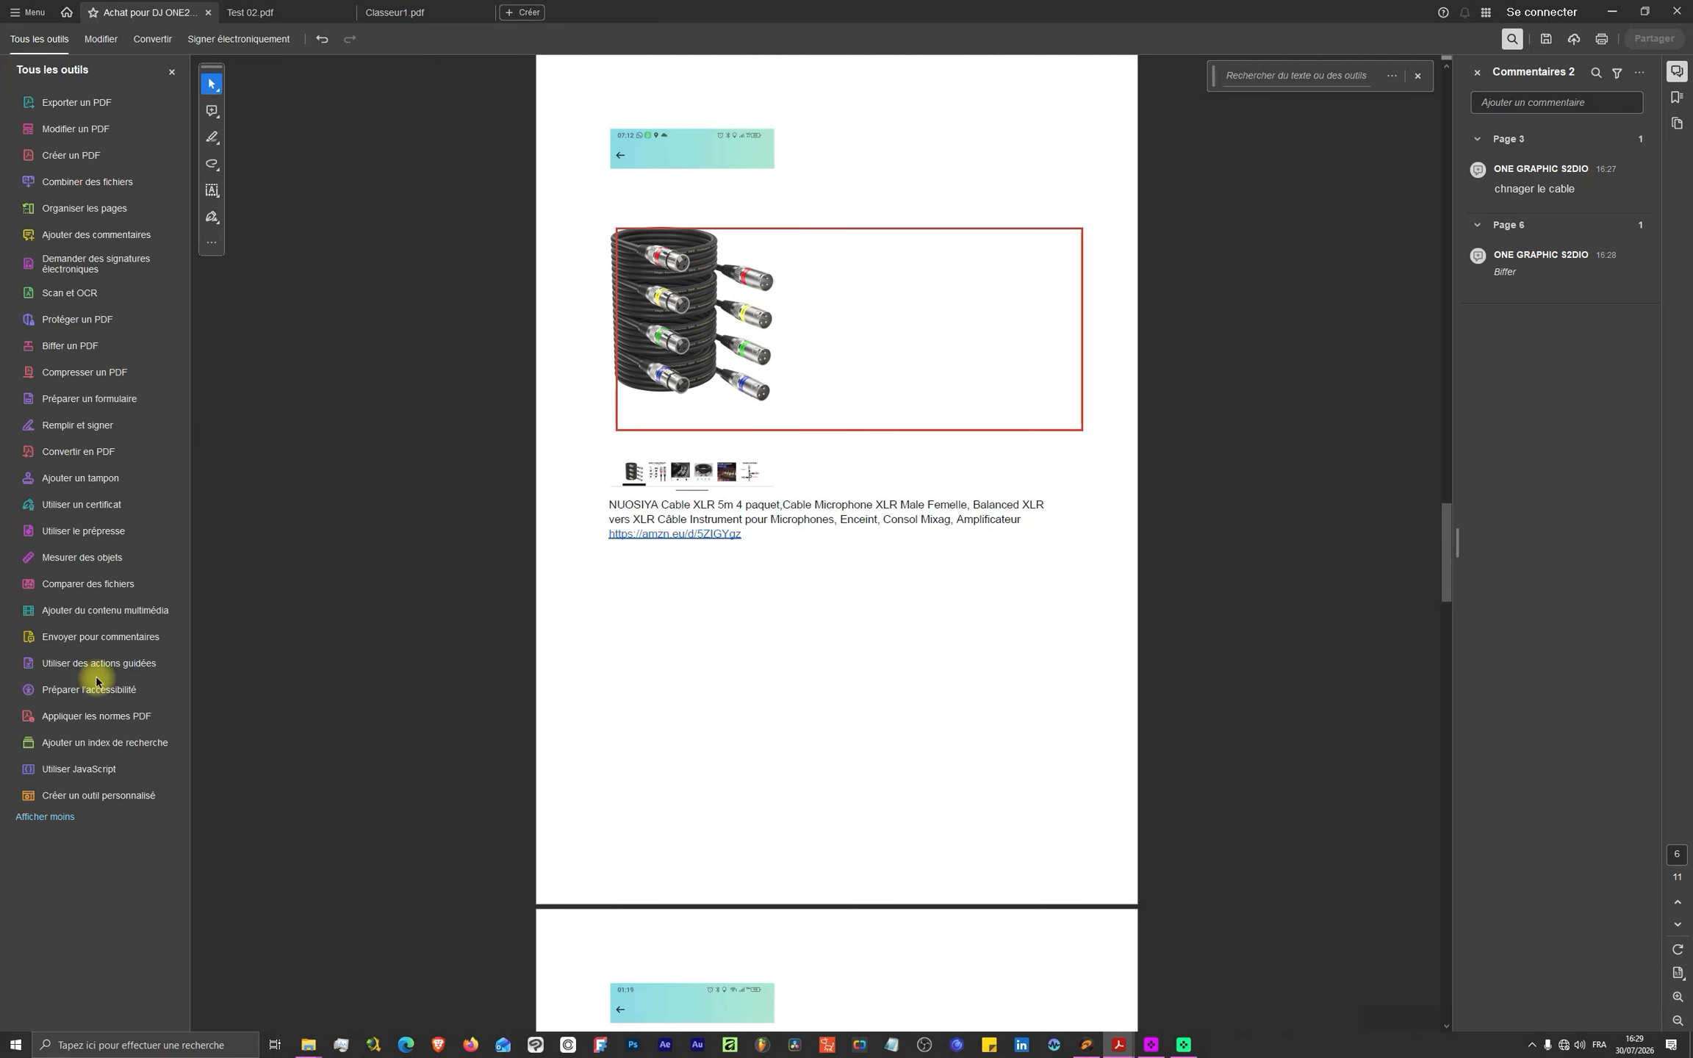
# - Look at the tools for measuring objects and return to the full tool list
pyautogui.click(61, 563)
pyautogui.click(20, 72)
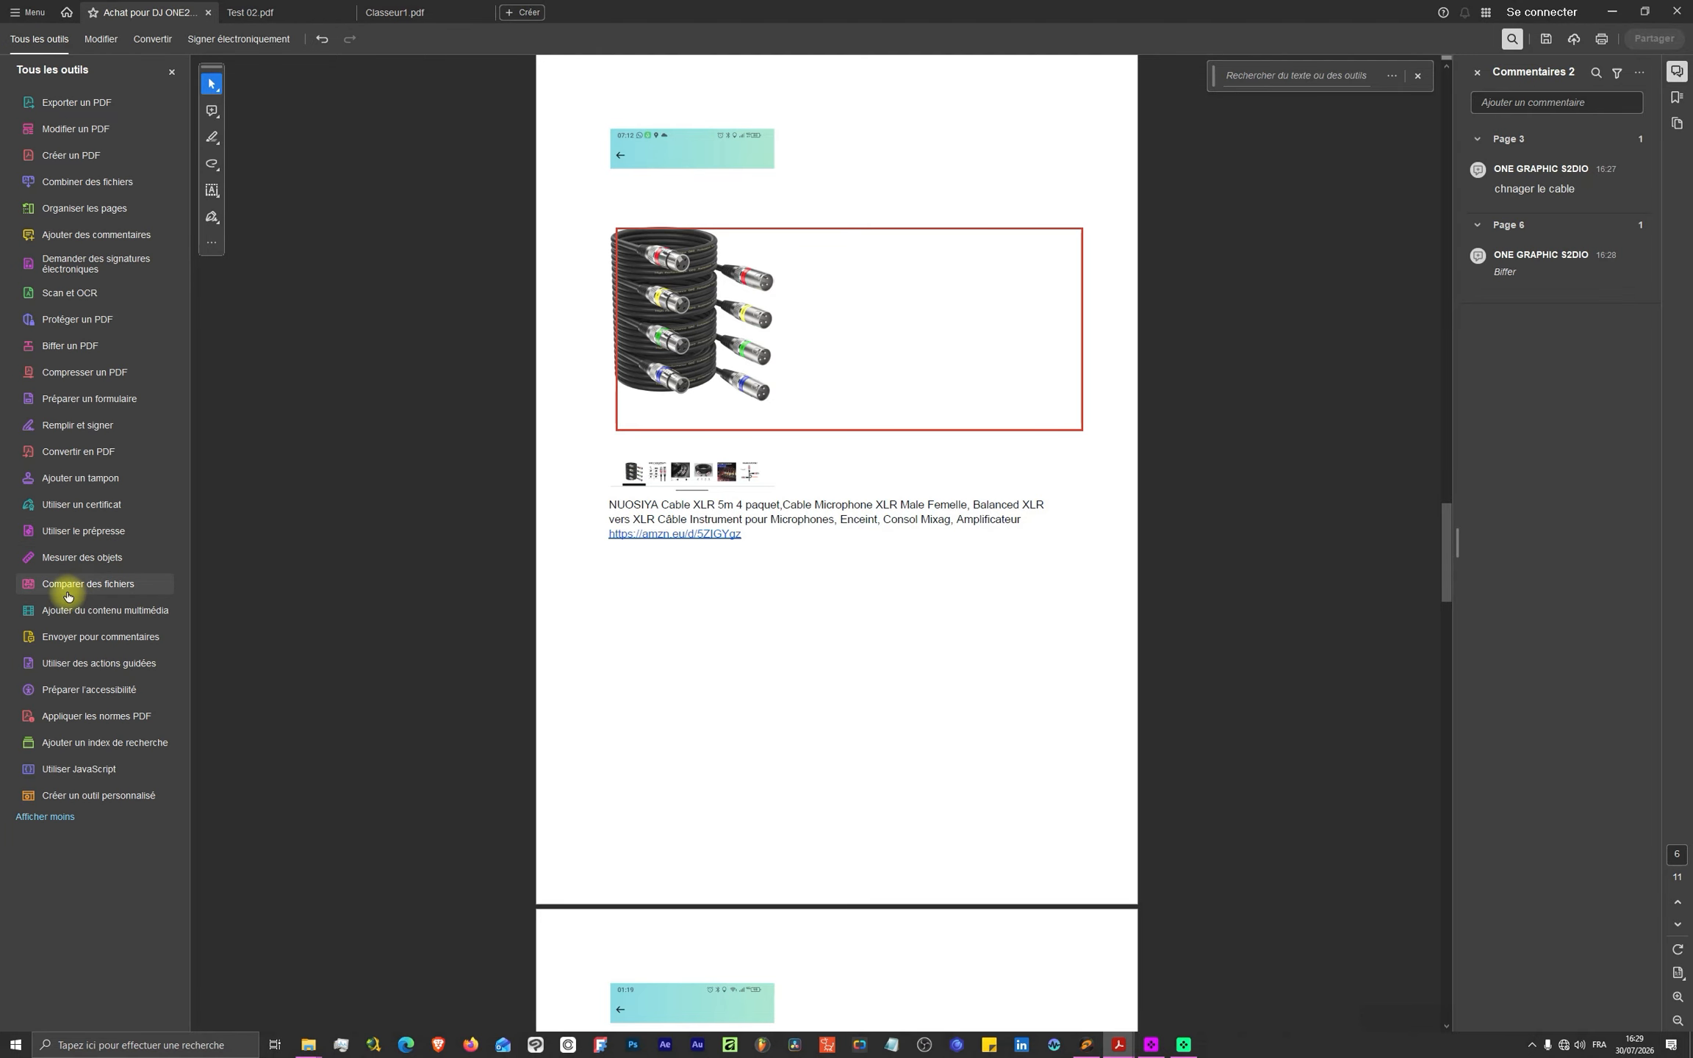